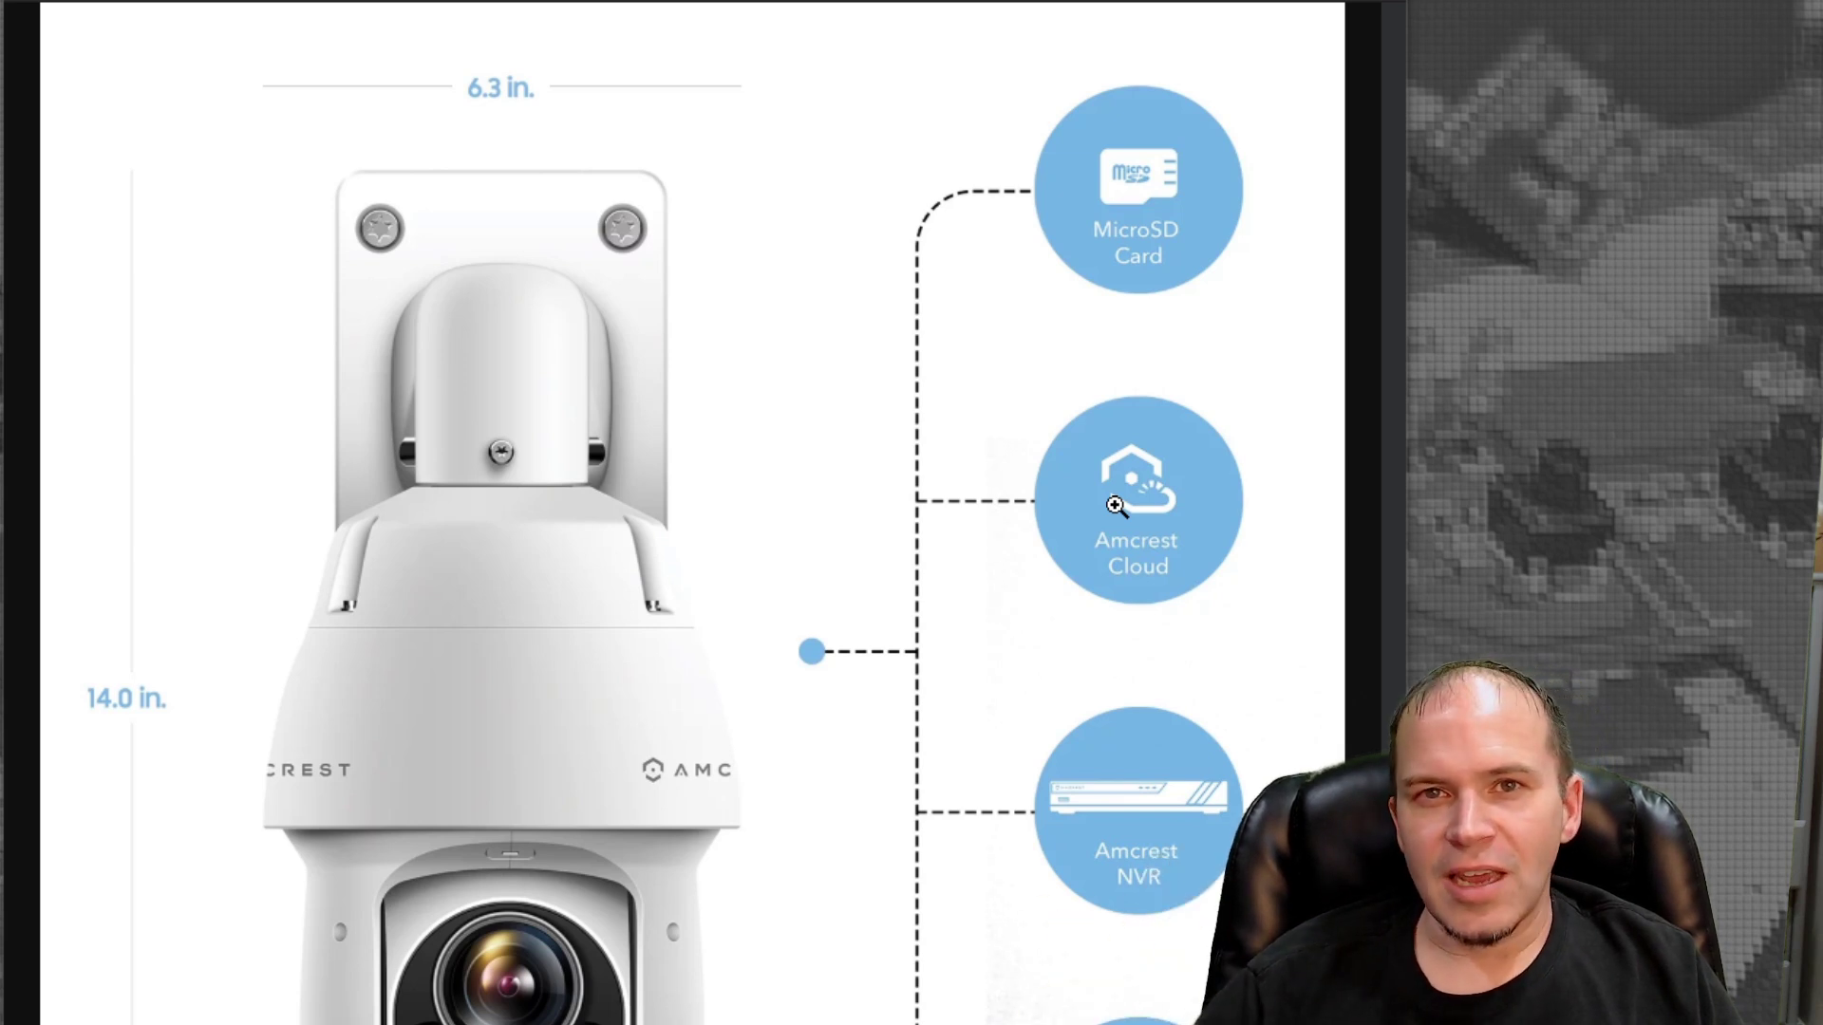
# Scroll through the camera, lens, video and network specs, then fit the 12X zoom overview back
pyautogui.scroll(-2, 1115, 506)
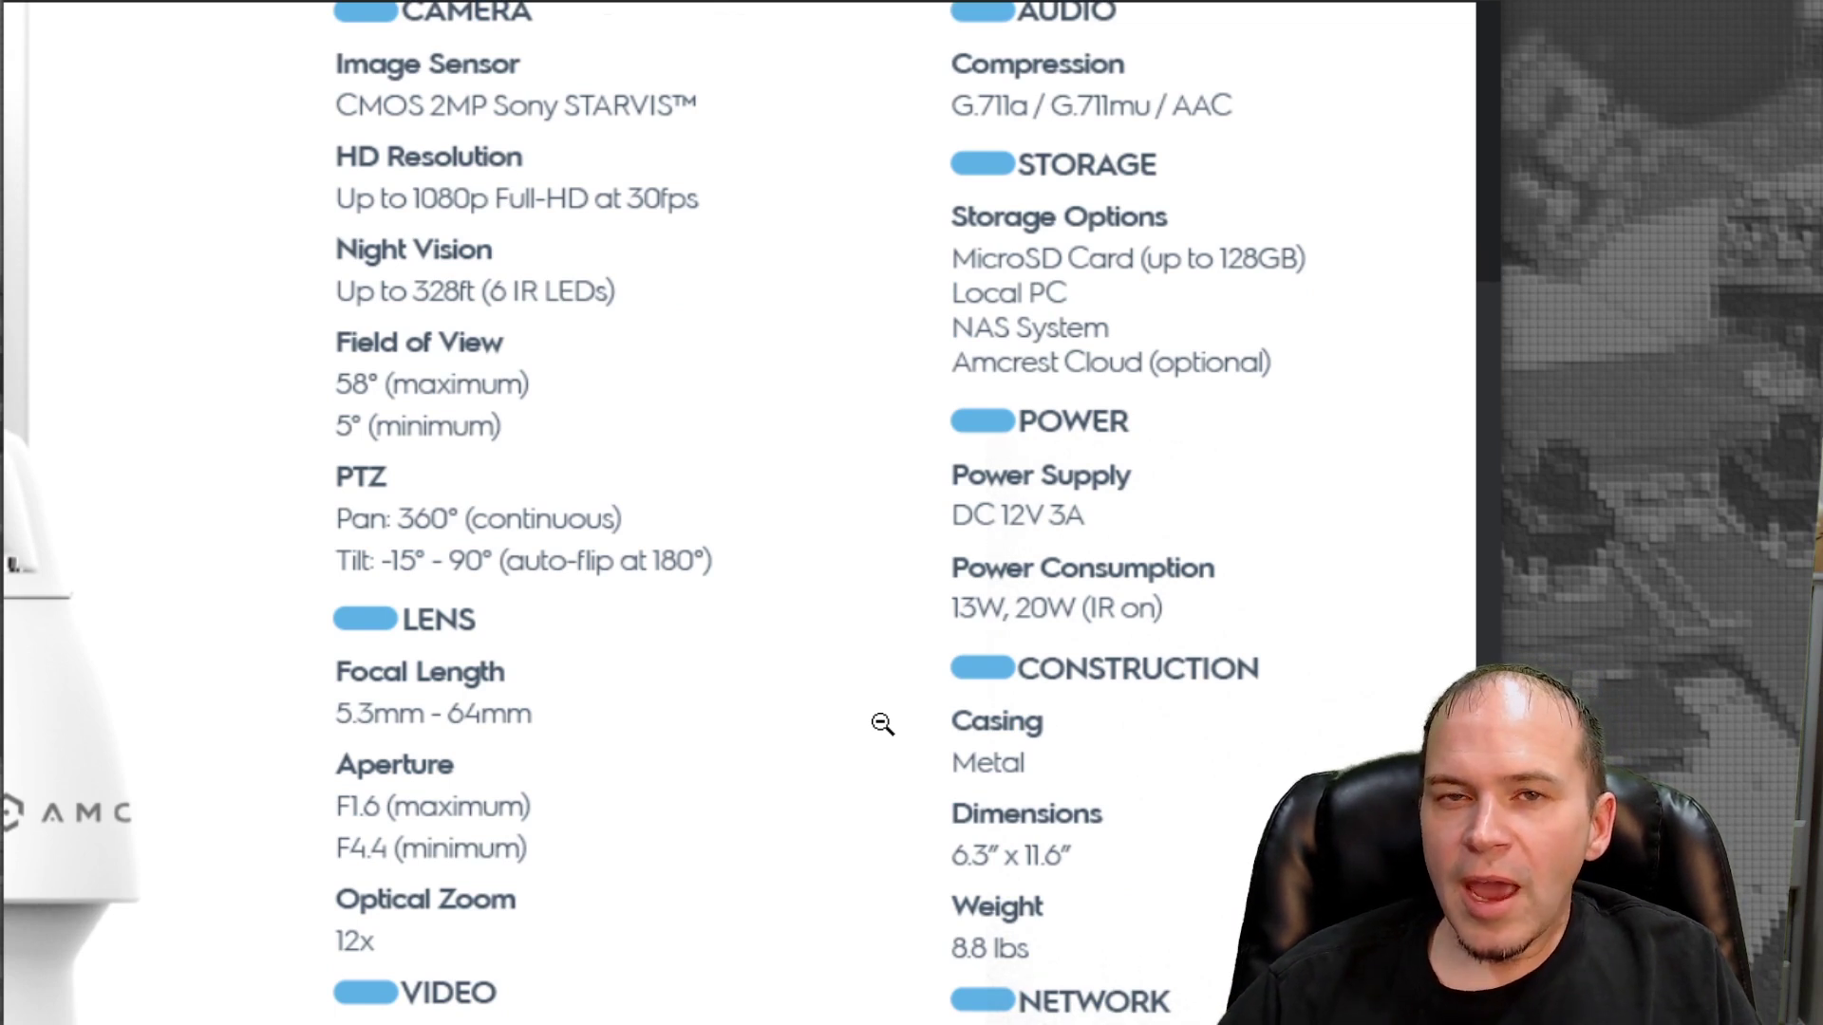
pyautogui.scroll(-2, 882, 694)
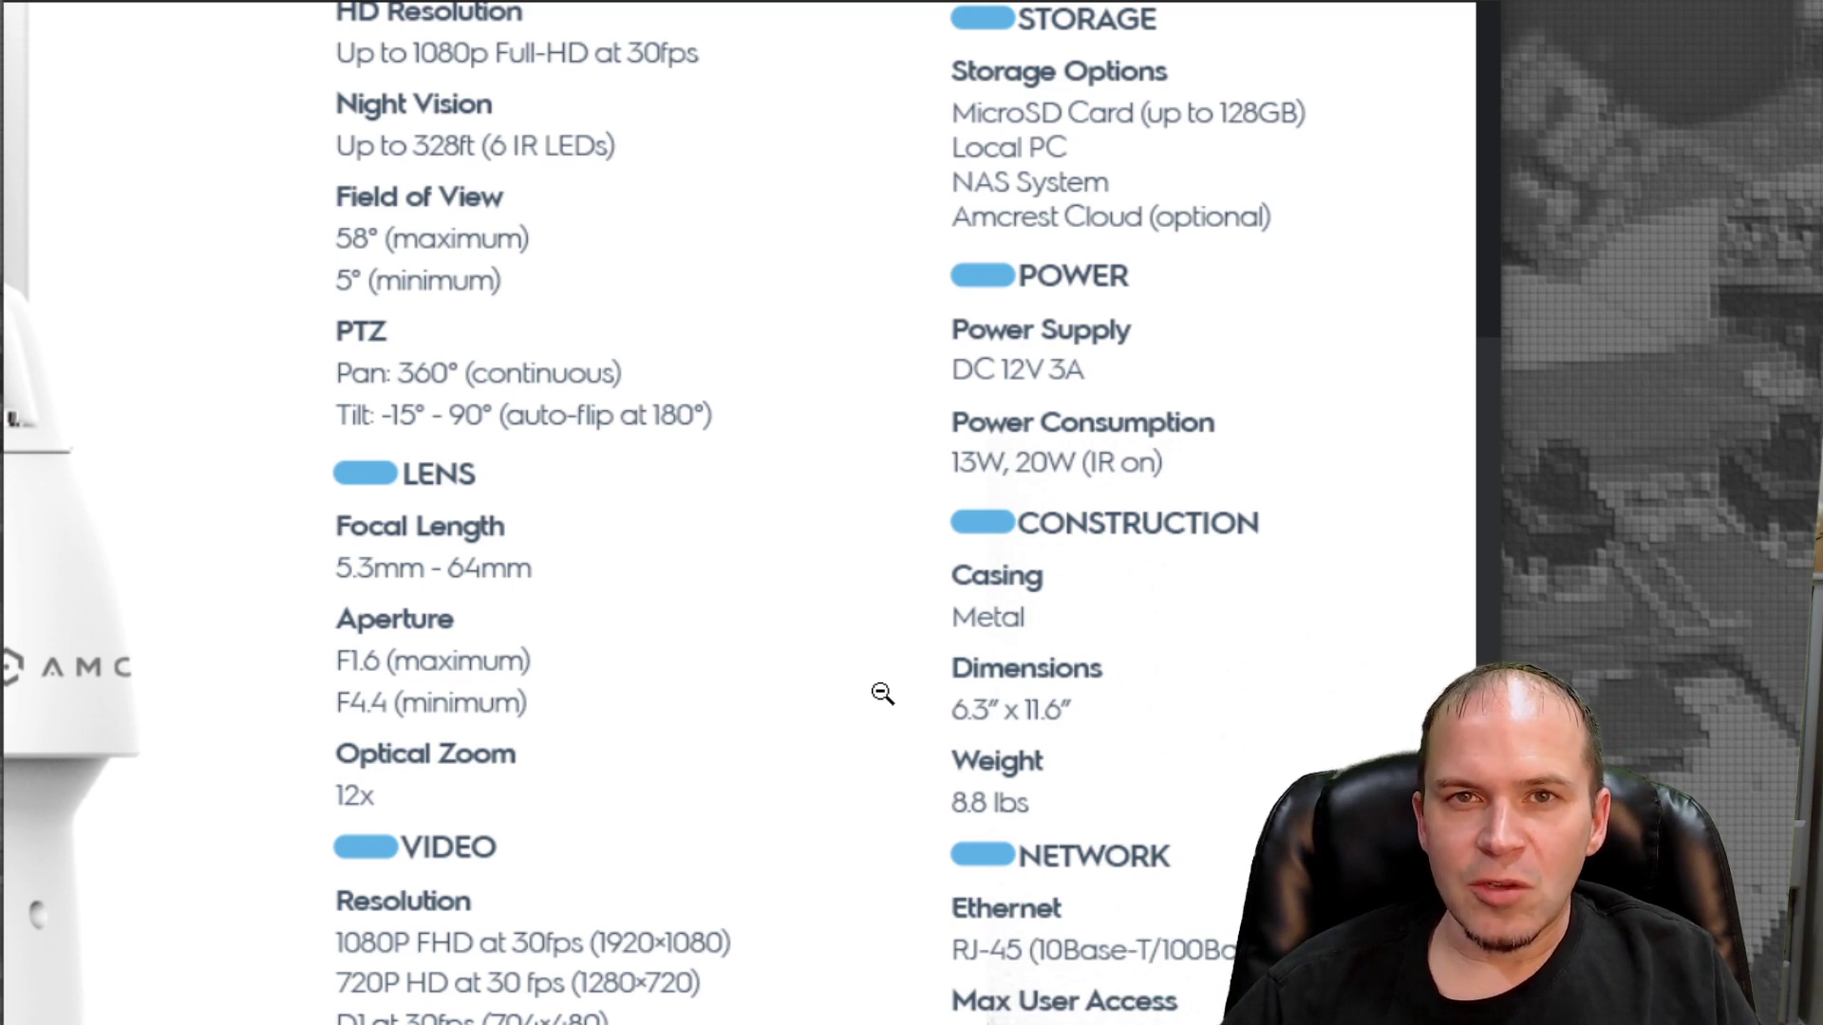
pyautogui.scroll(-6, 882, 693)
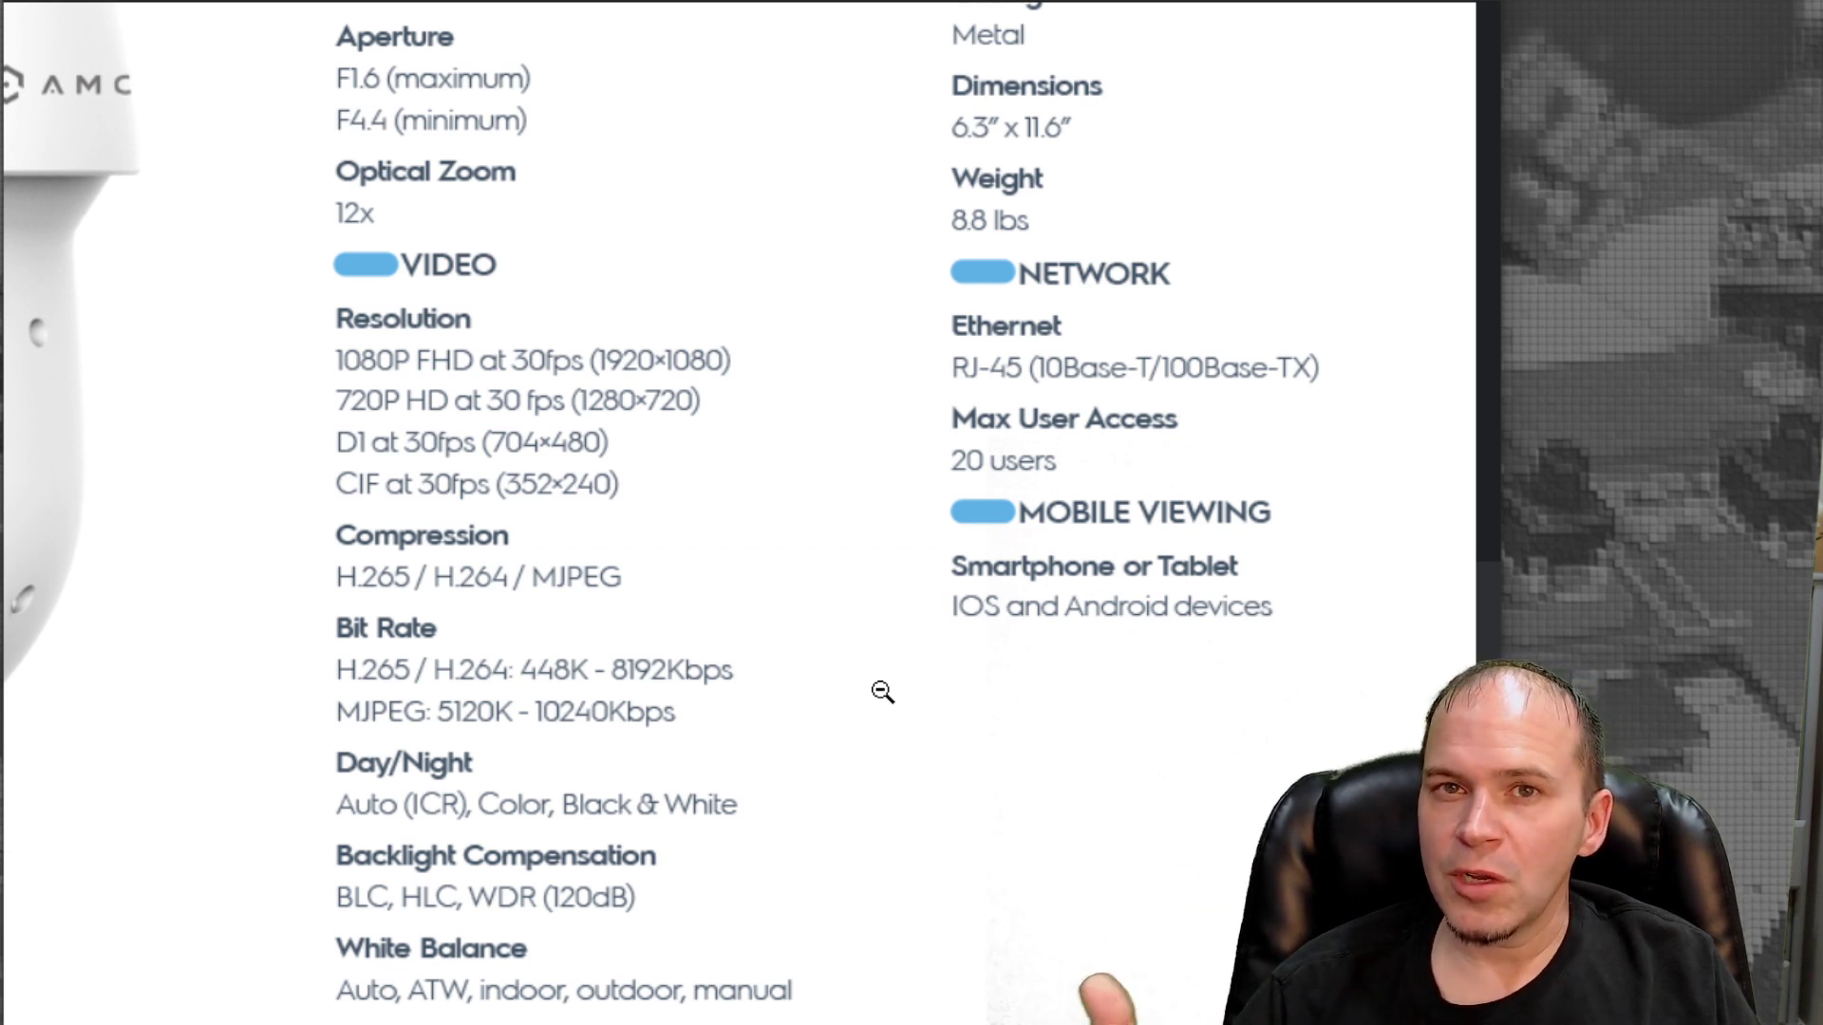
pyautogui.click(883, 693)
pyautogui.scroll(10, 1017, 333)
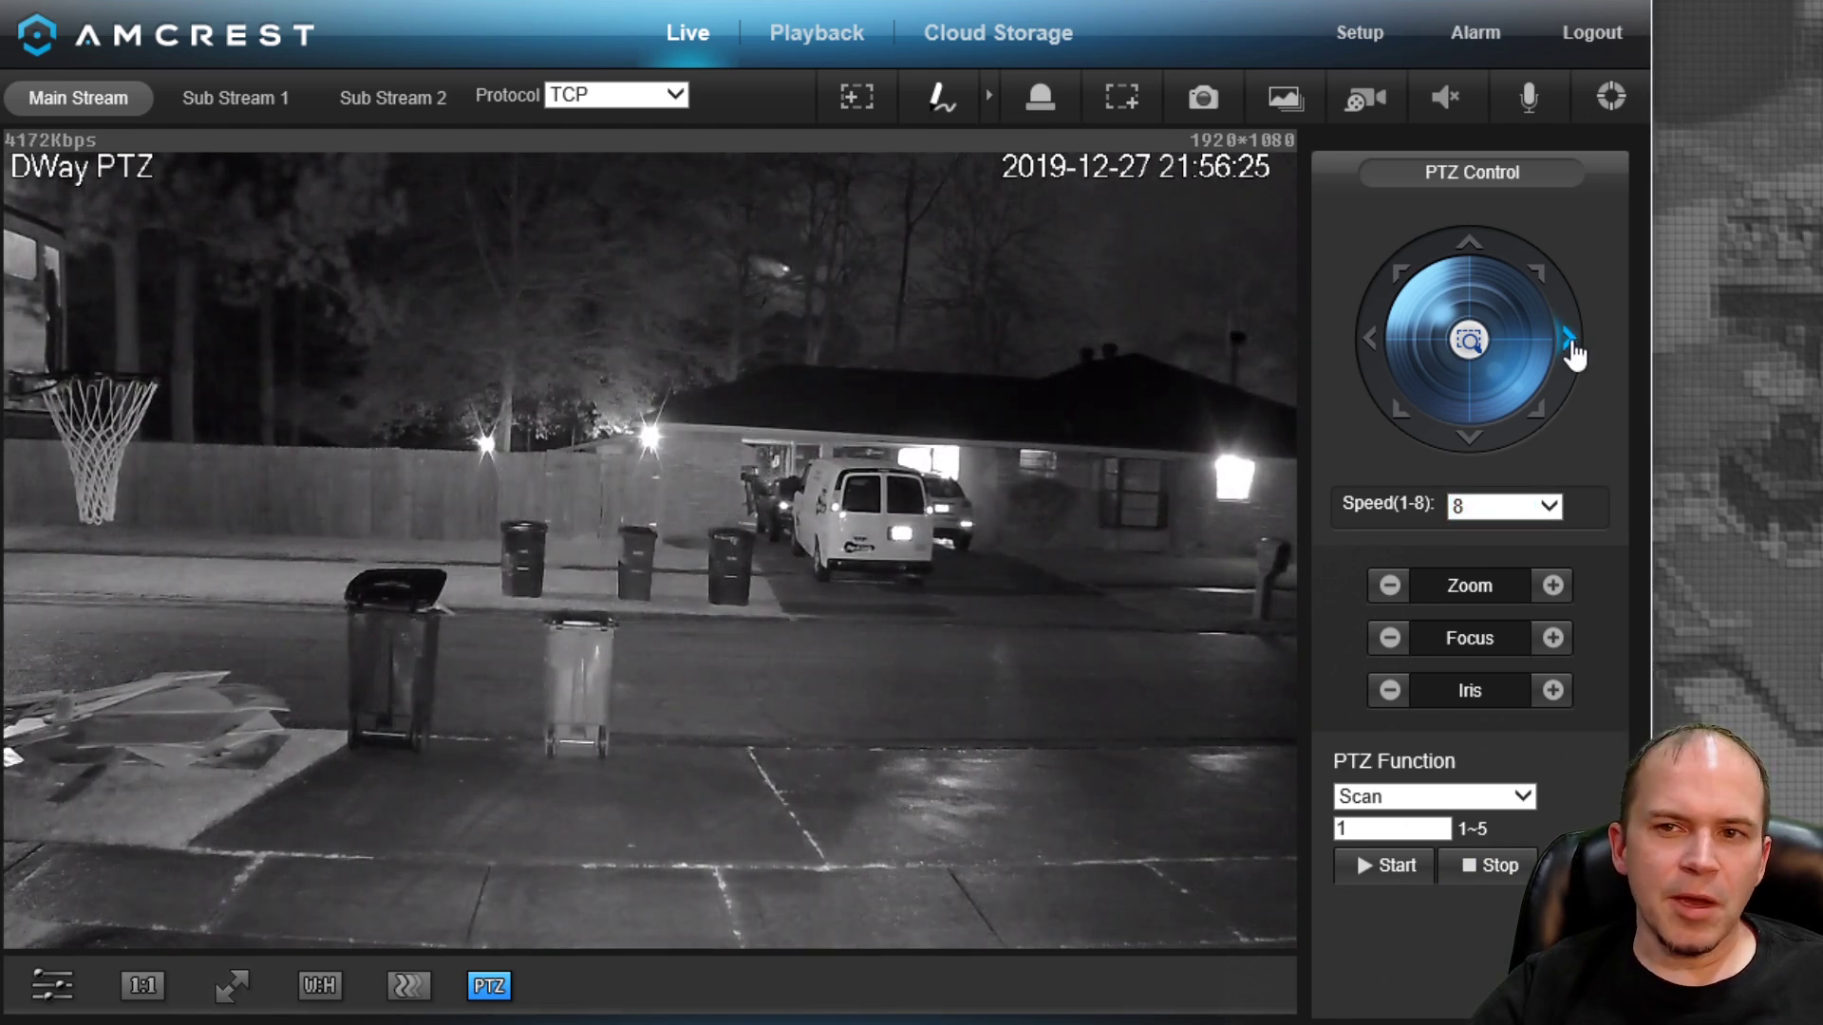
# Pan the camera right and left across the street, house eave and houses opposite
pyautogui.click(1569, 344)
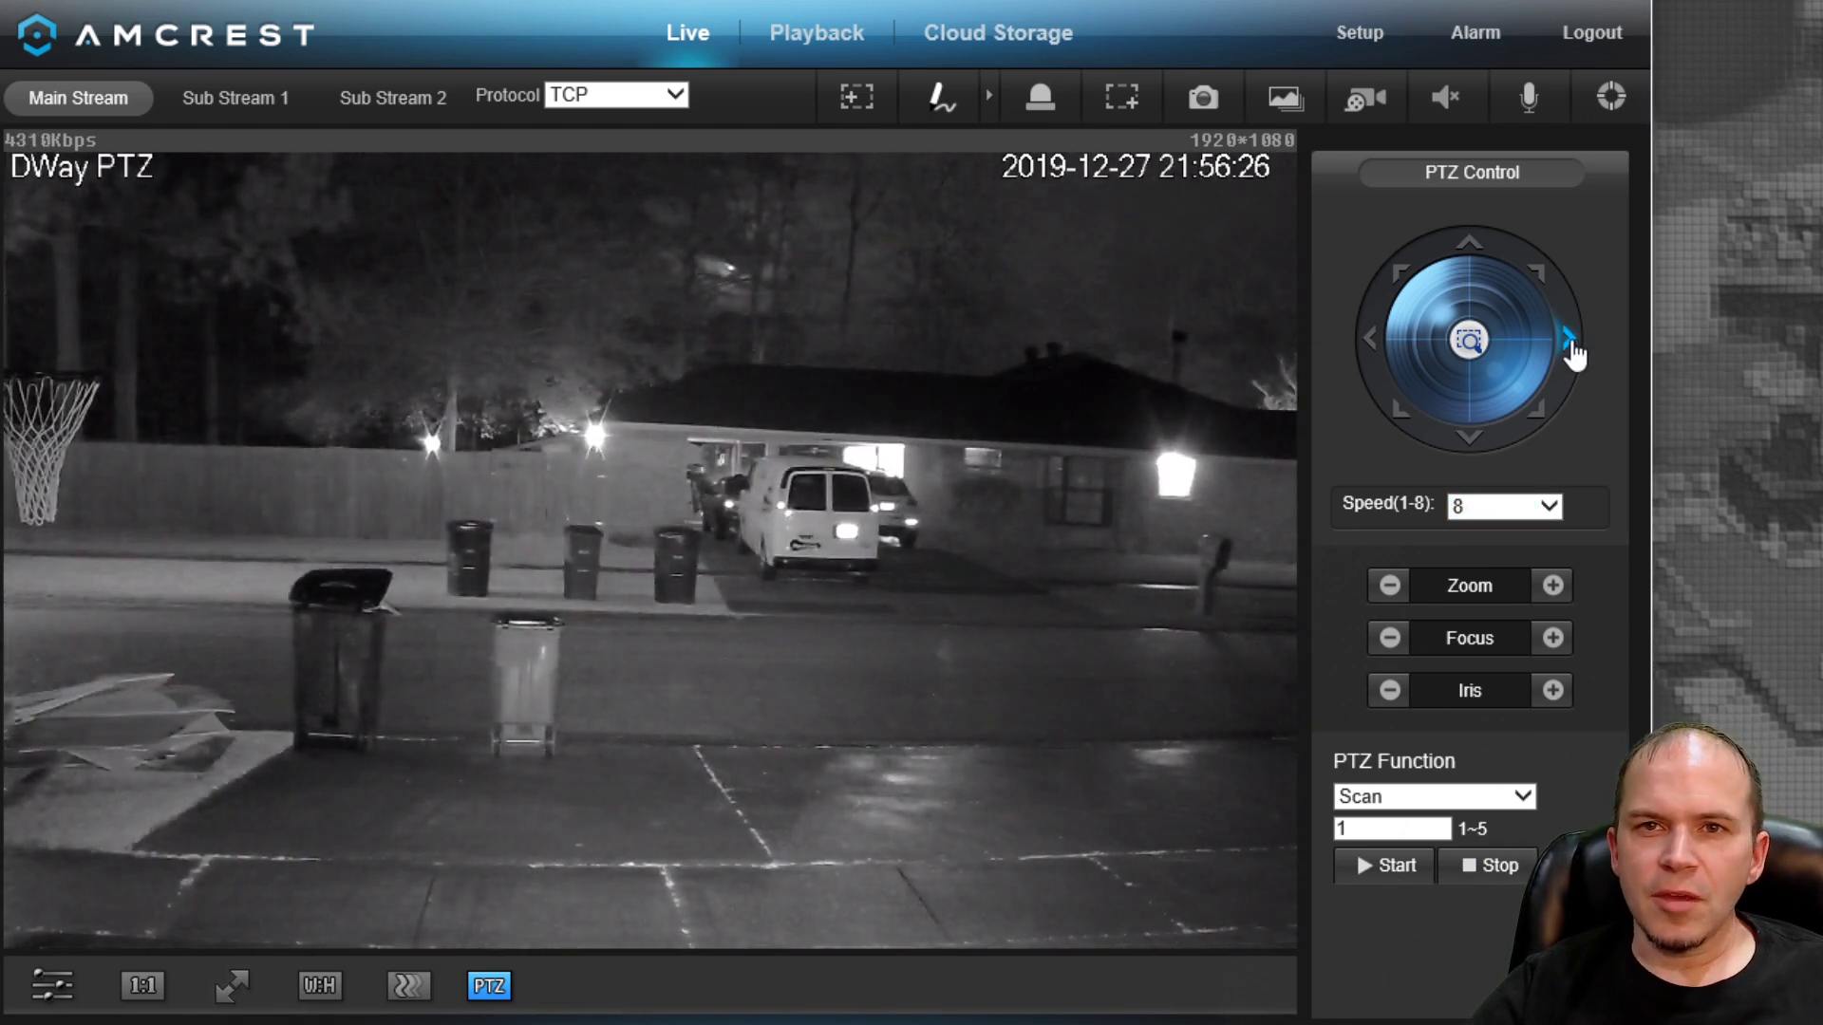
pyautogui.click(1570, 345)
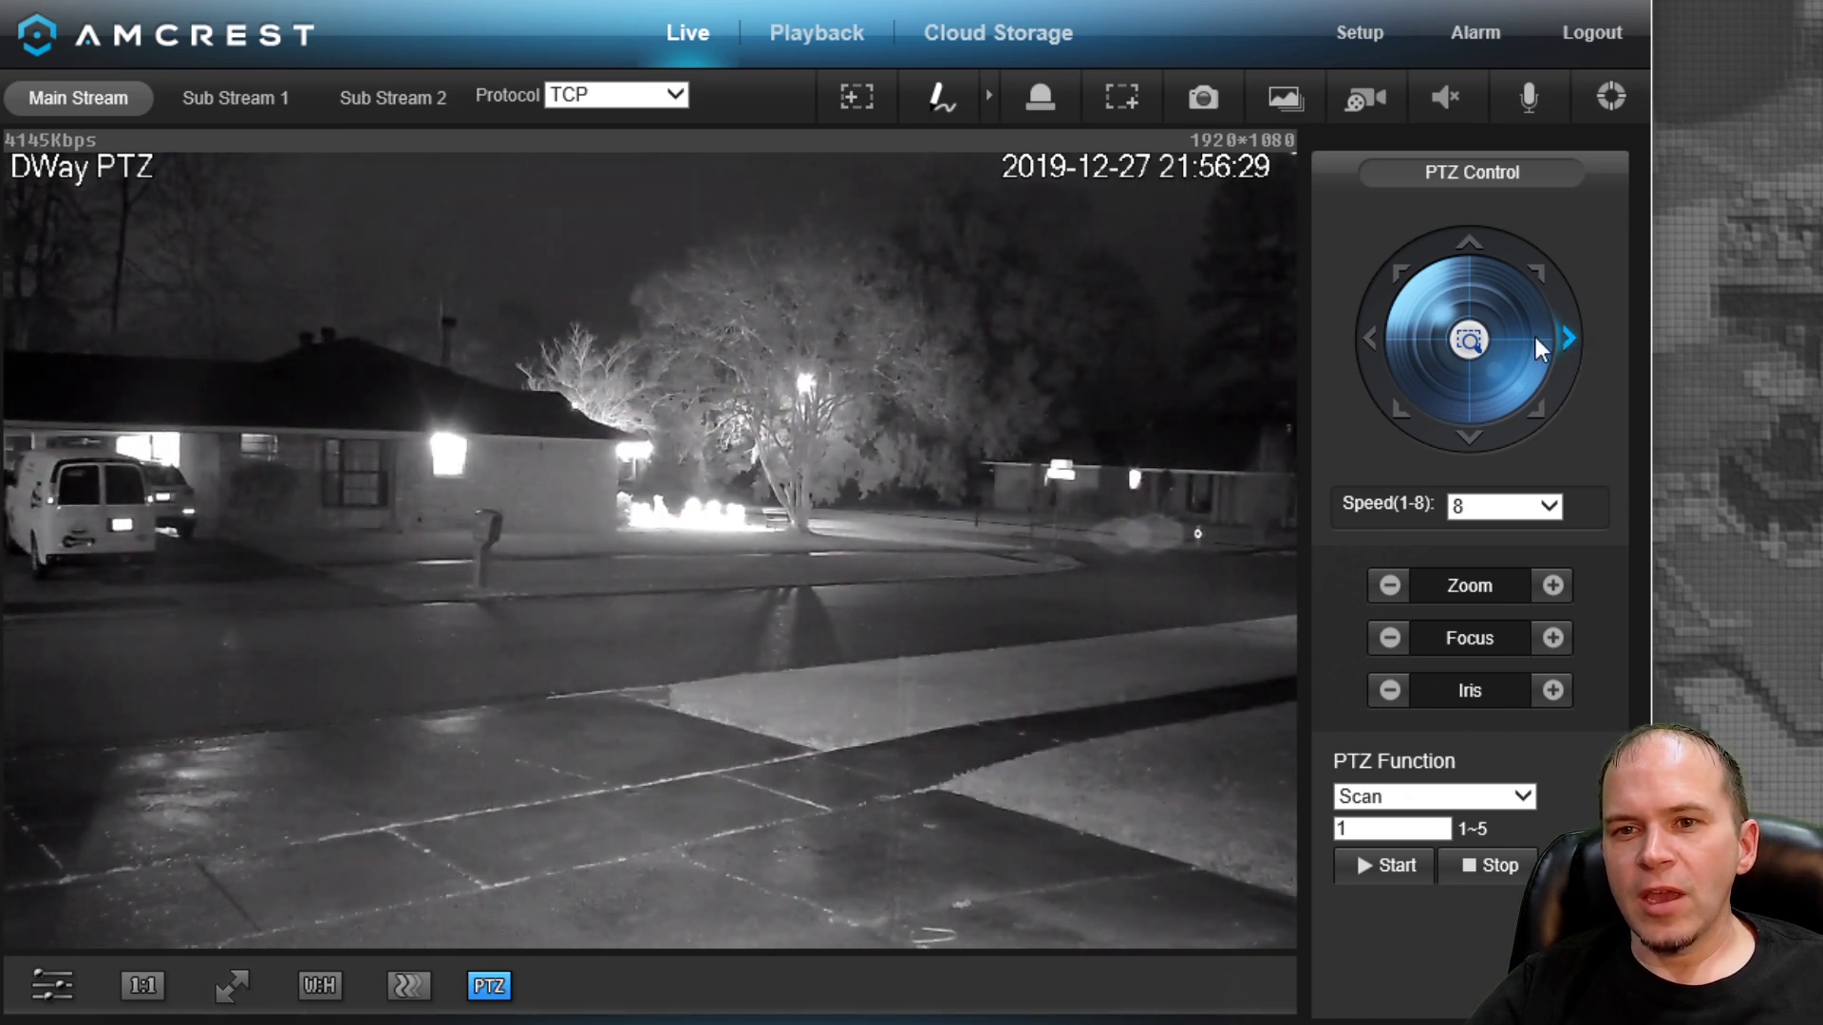
pyautogui.click(1382, 353)
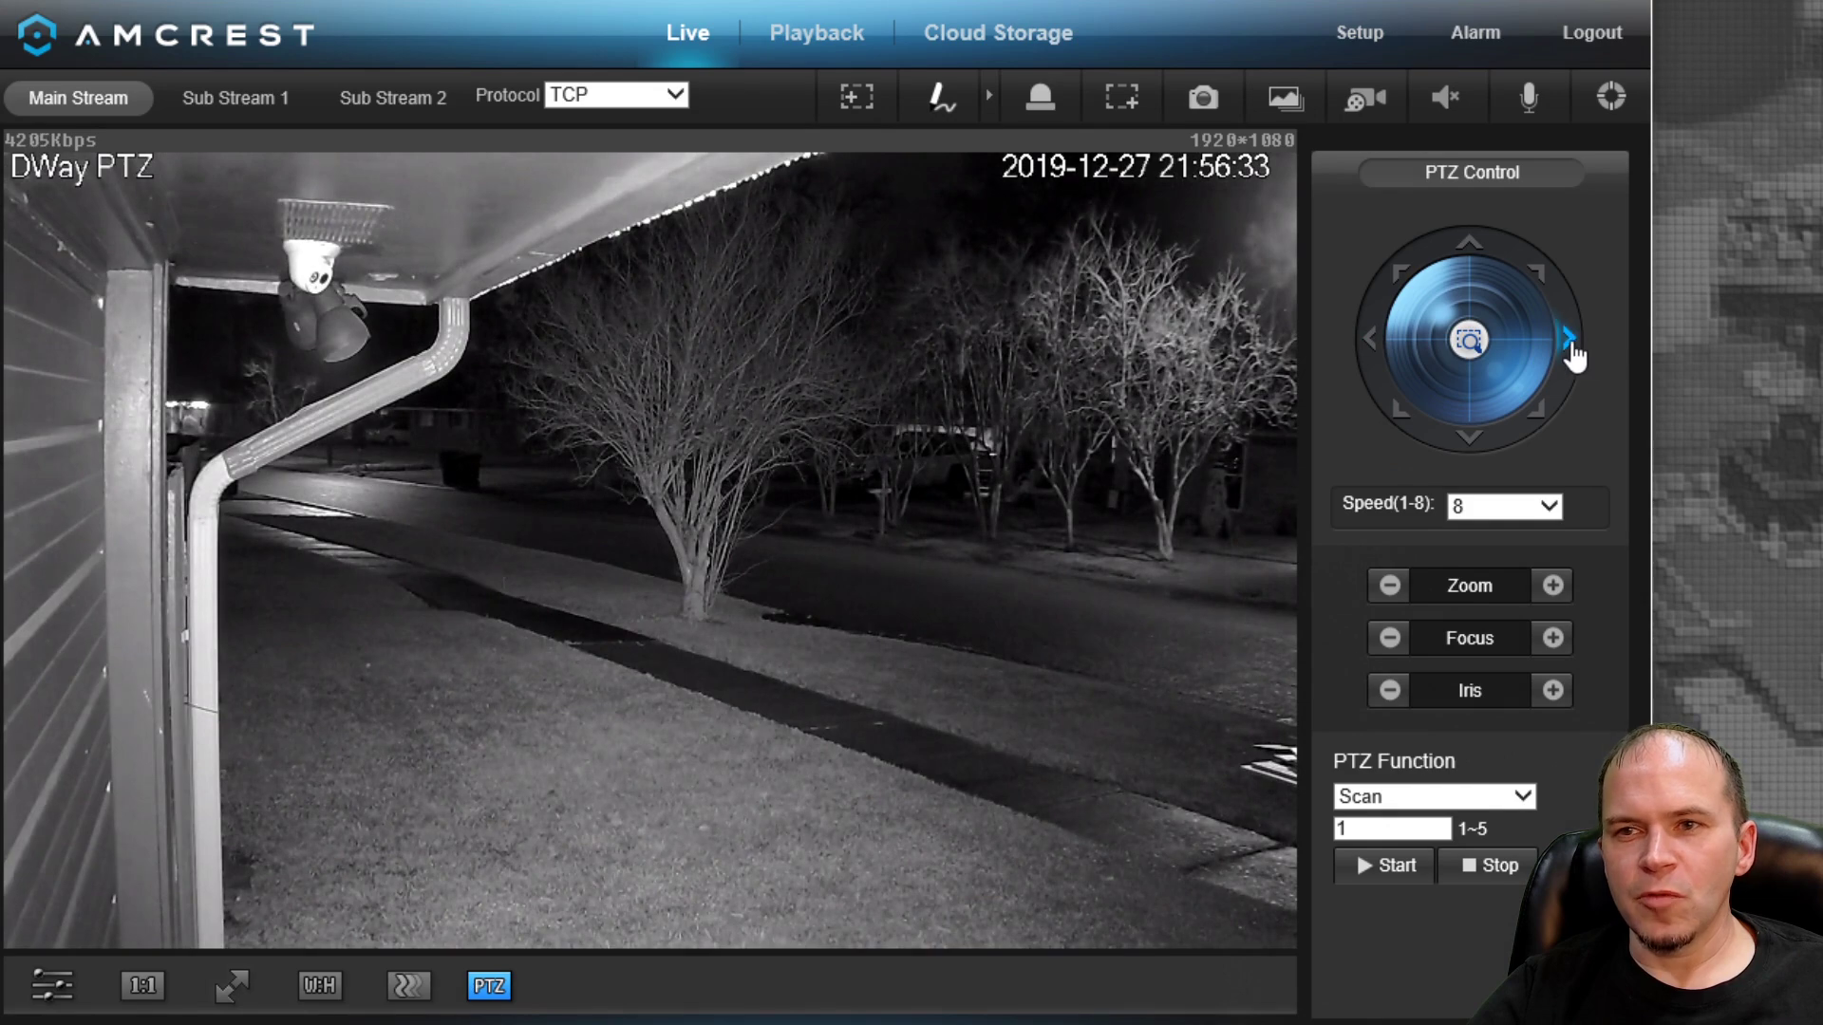
pyautogui.click(1571, 347)
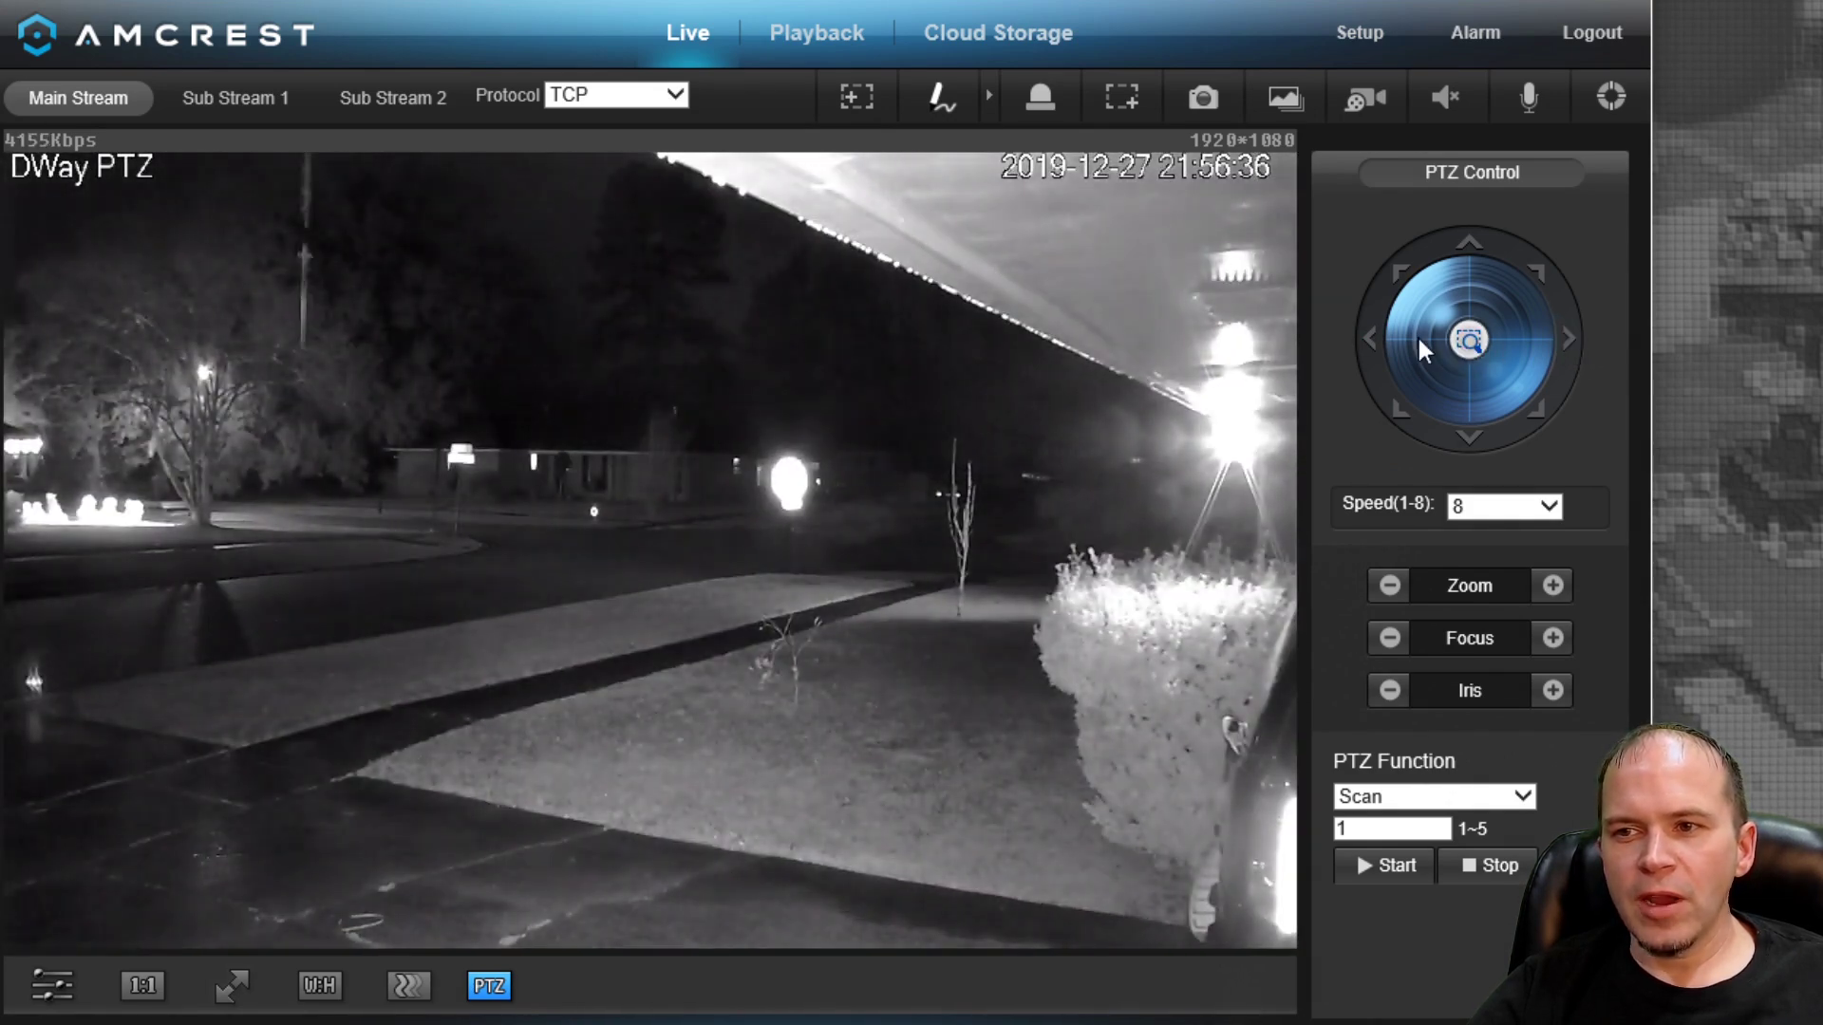
pyautogui.click(1435, 441)
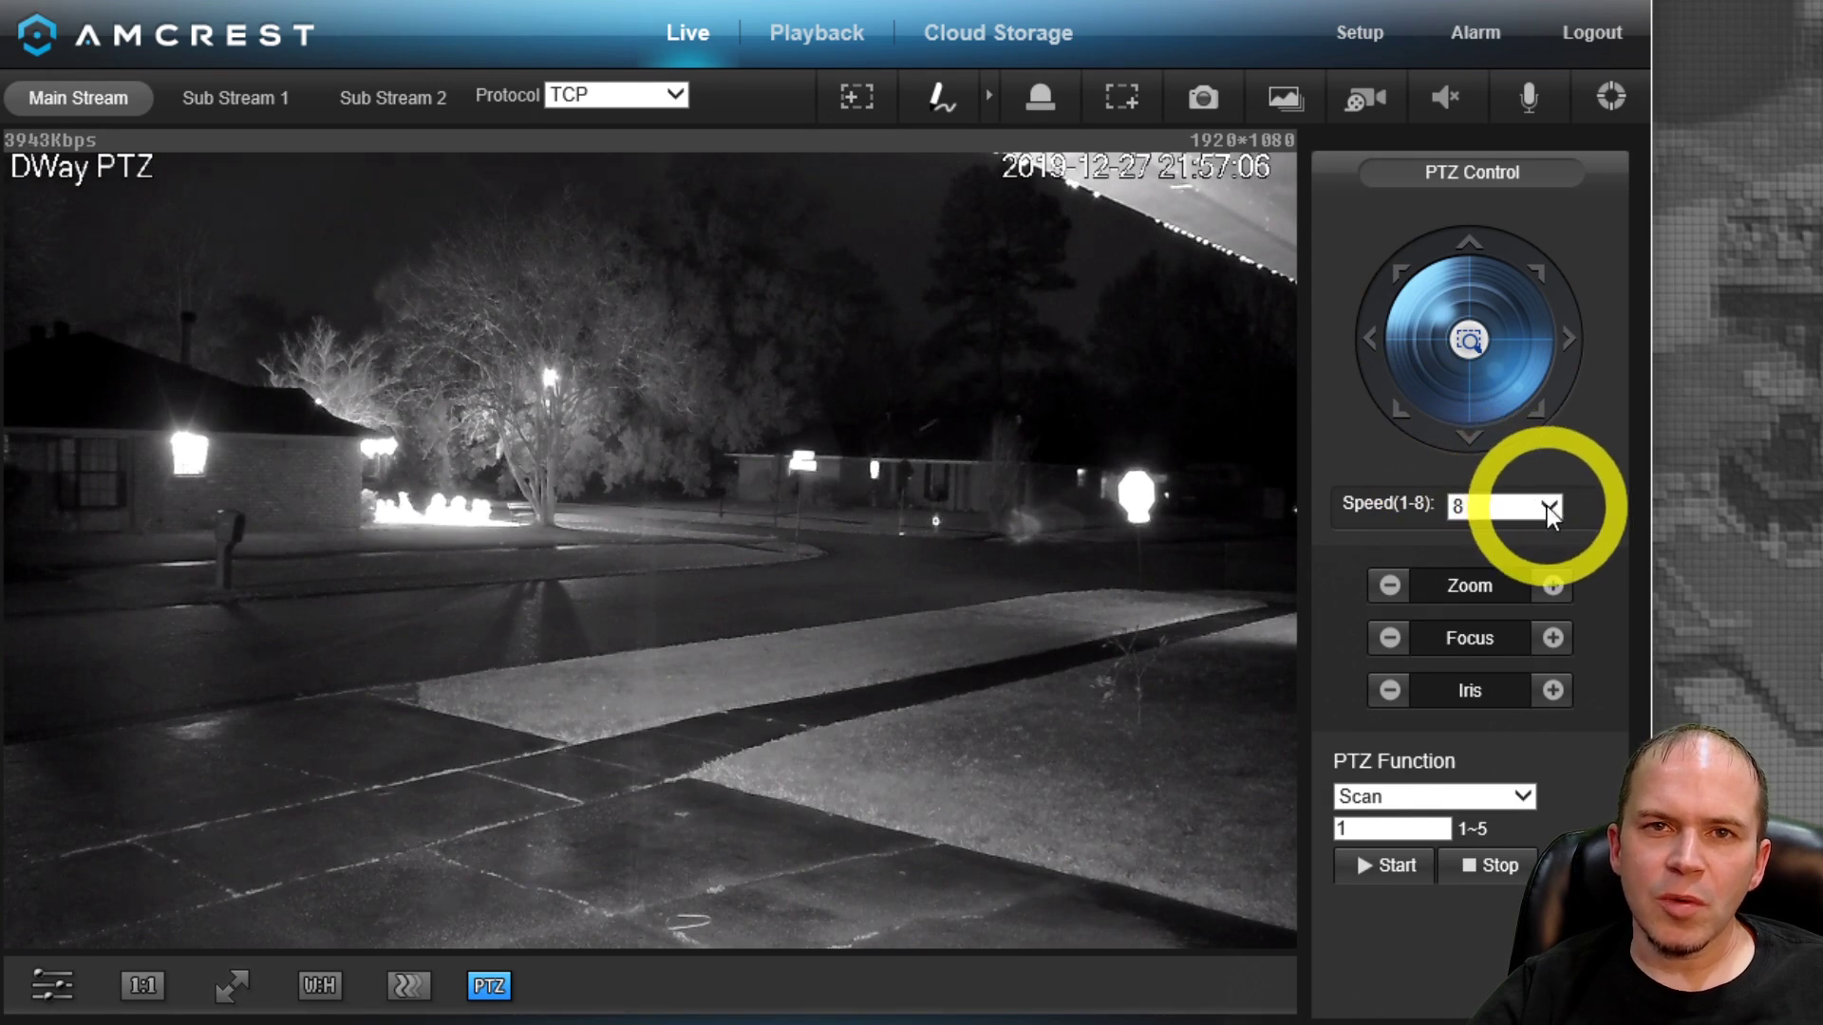
# Drop the pan speed to 1, then pan slowly left and right and tilt down
pyautogui.moveTo(1547, 508); pyautogui.dragTo(1460, 361)
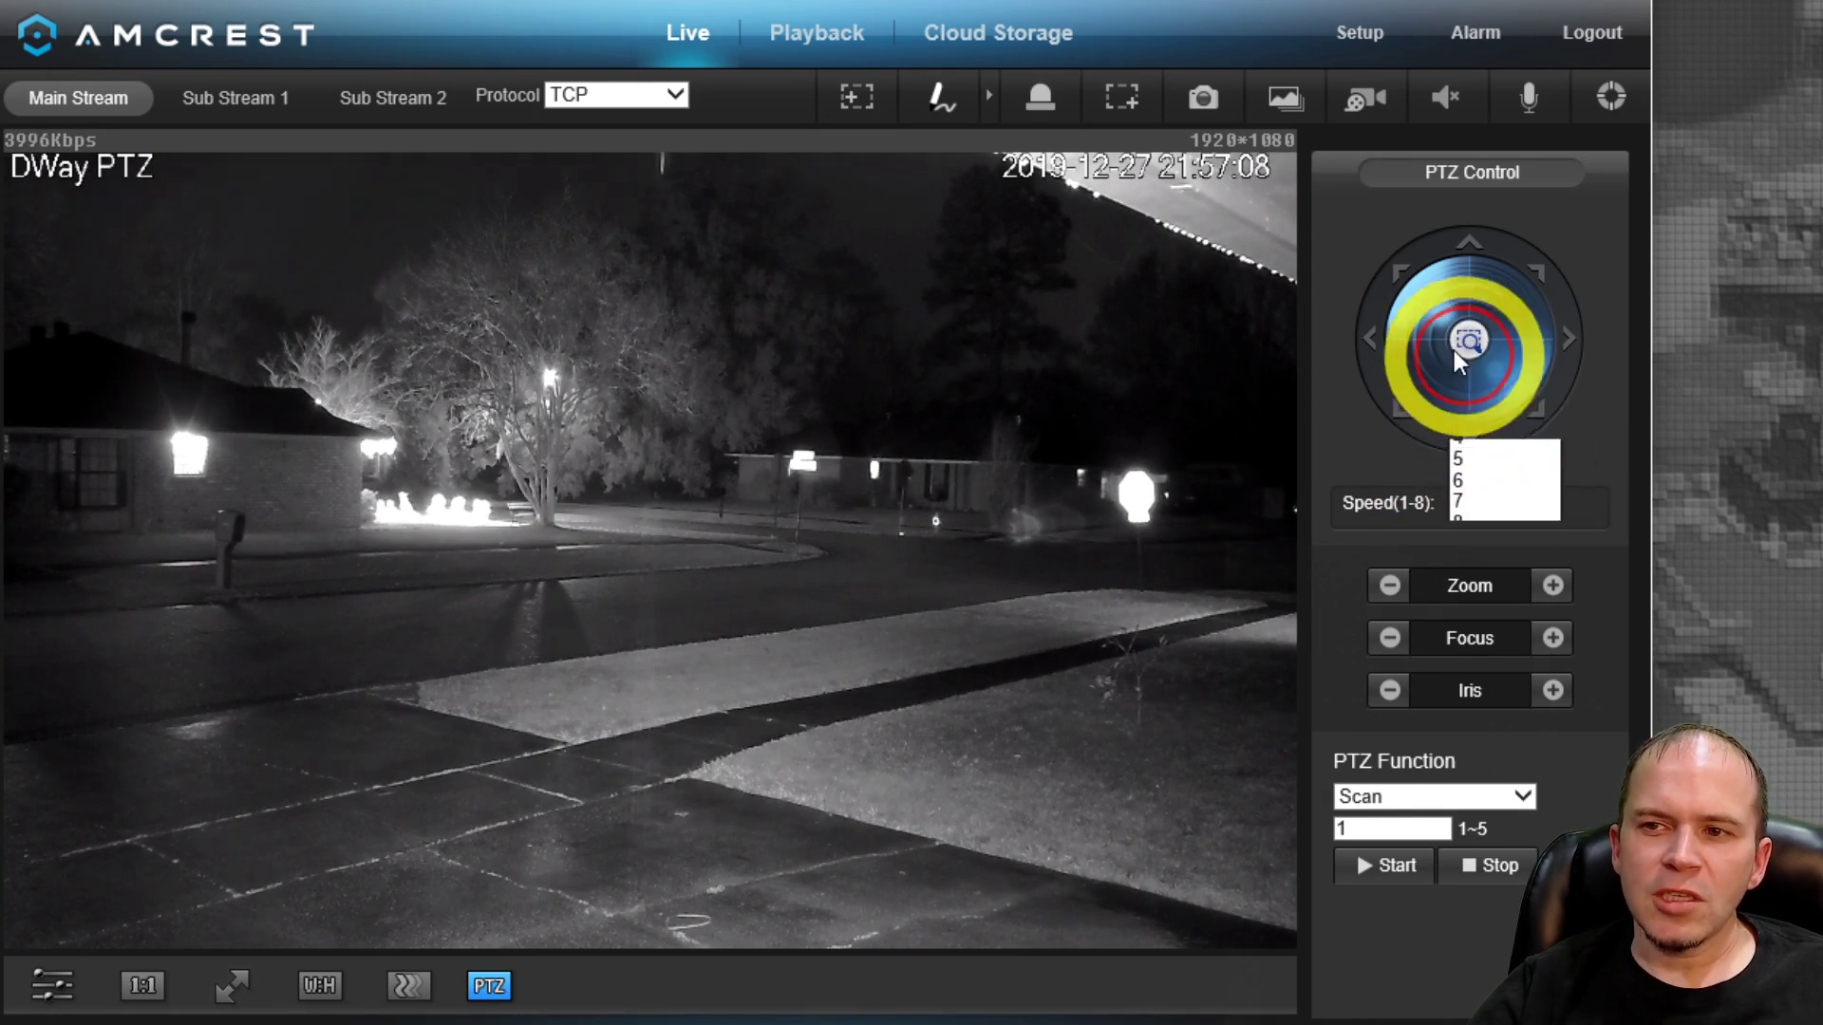
pyautogui.click(1372, 342)
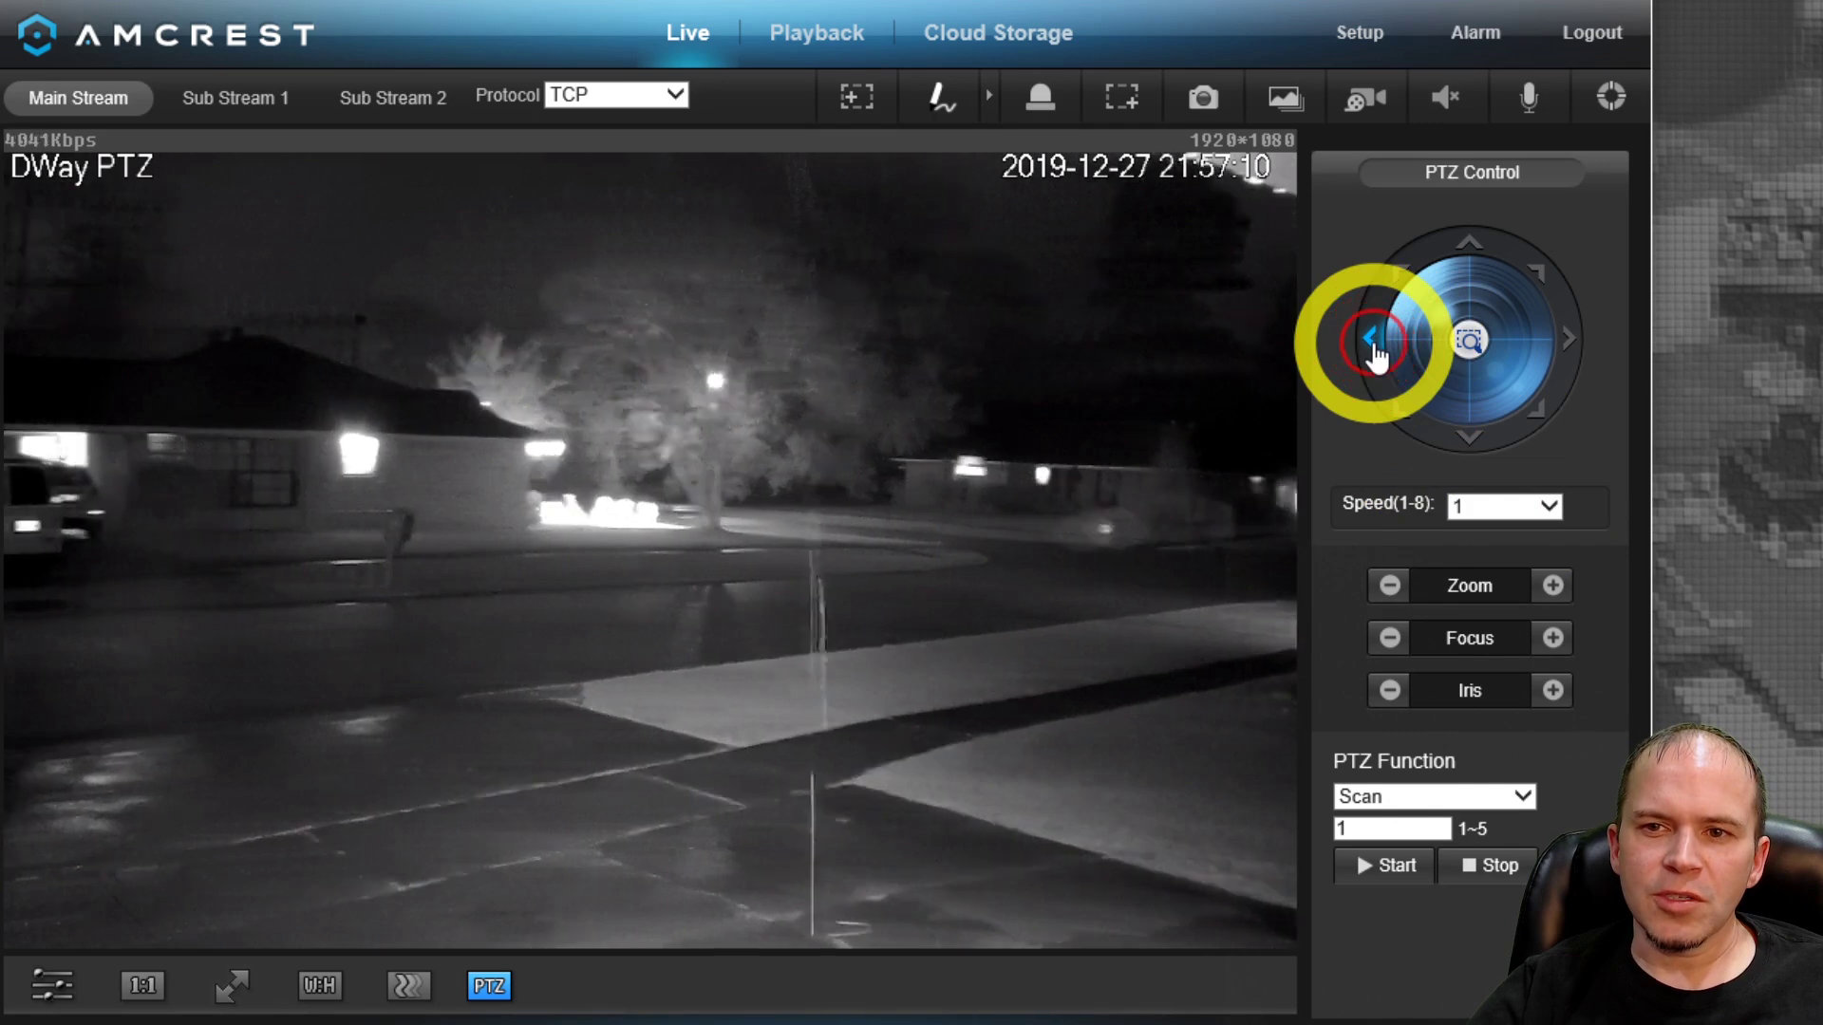
pyautogui.click(1562, 356)
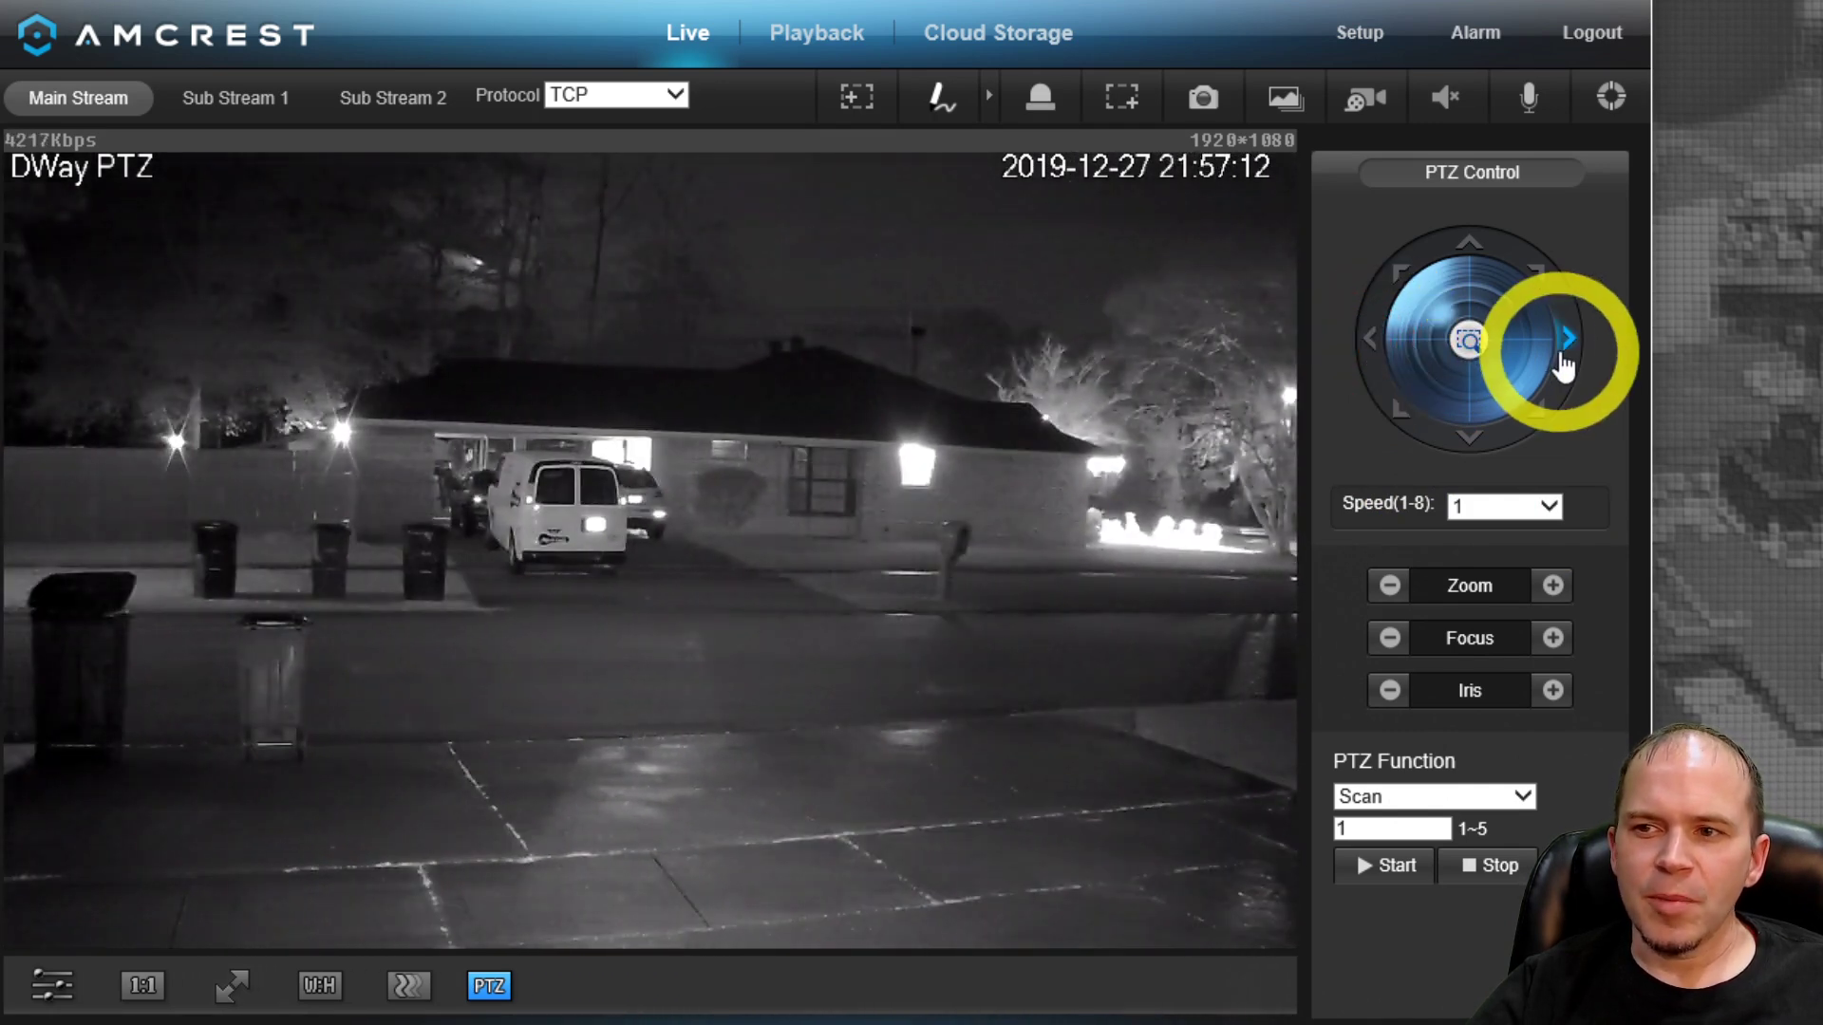
pyautogui.click(1565, 363)
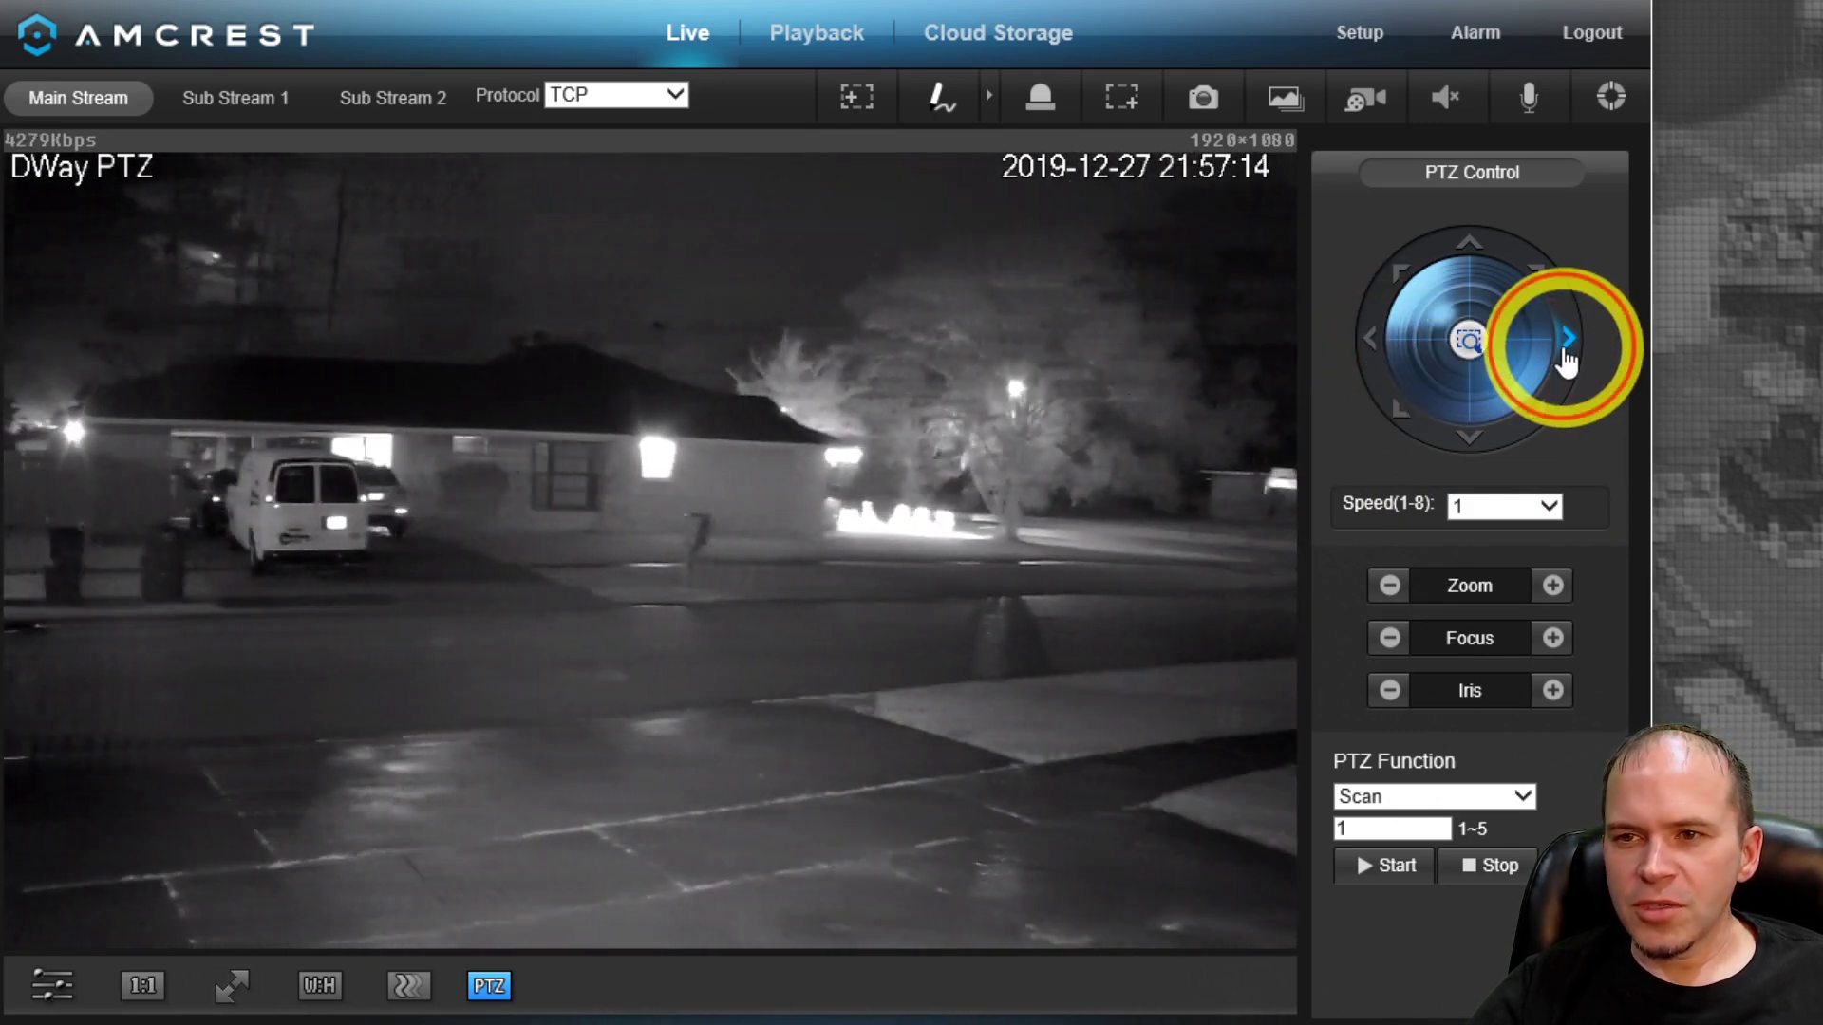
pyautogui.click(1469, 441)
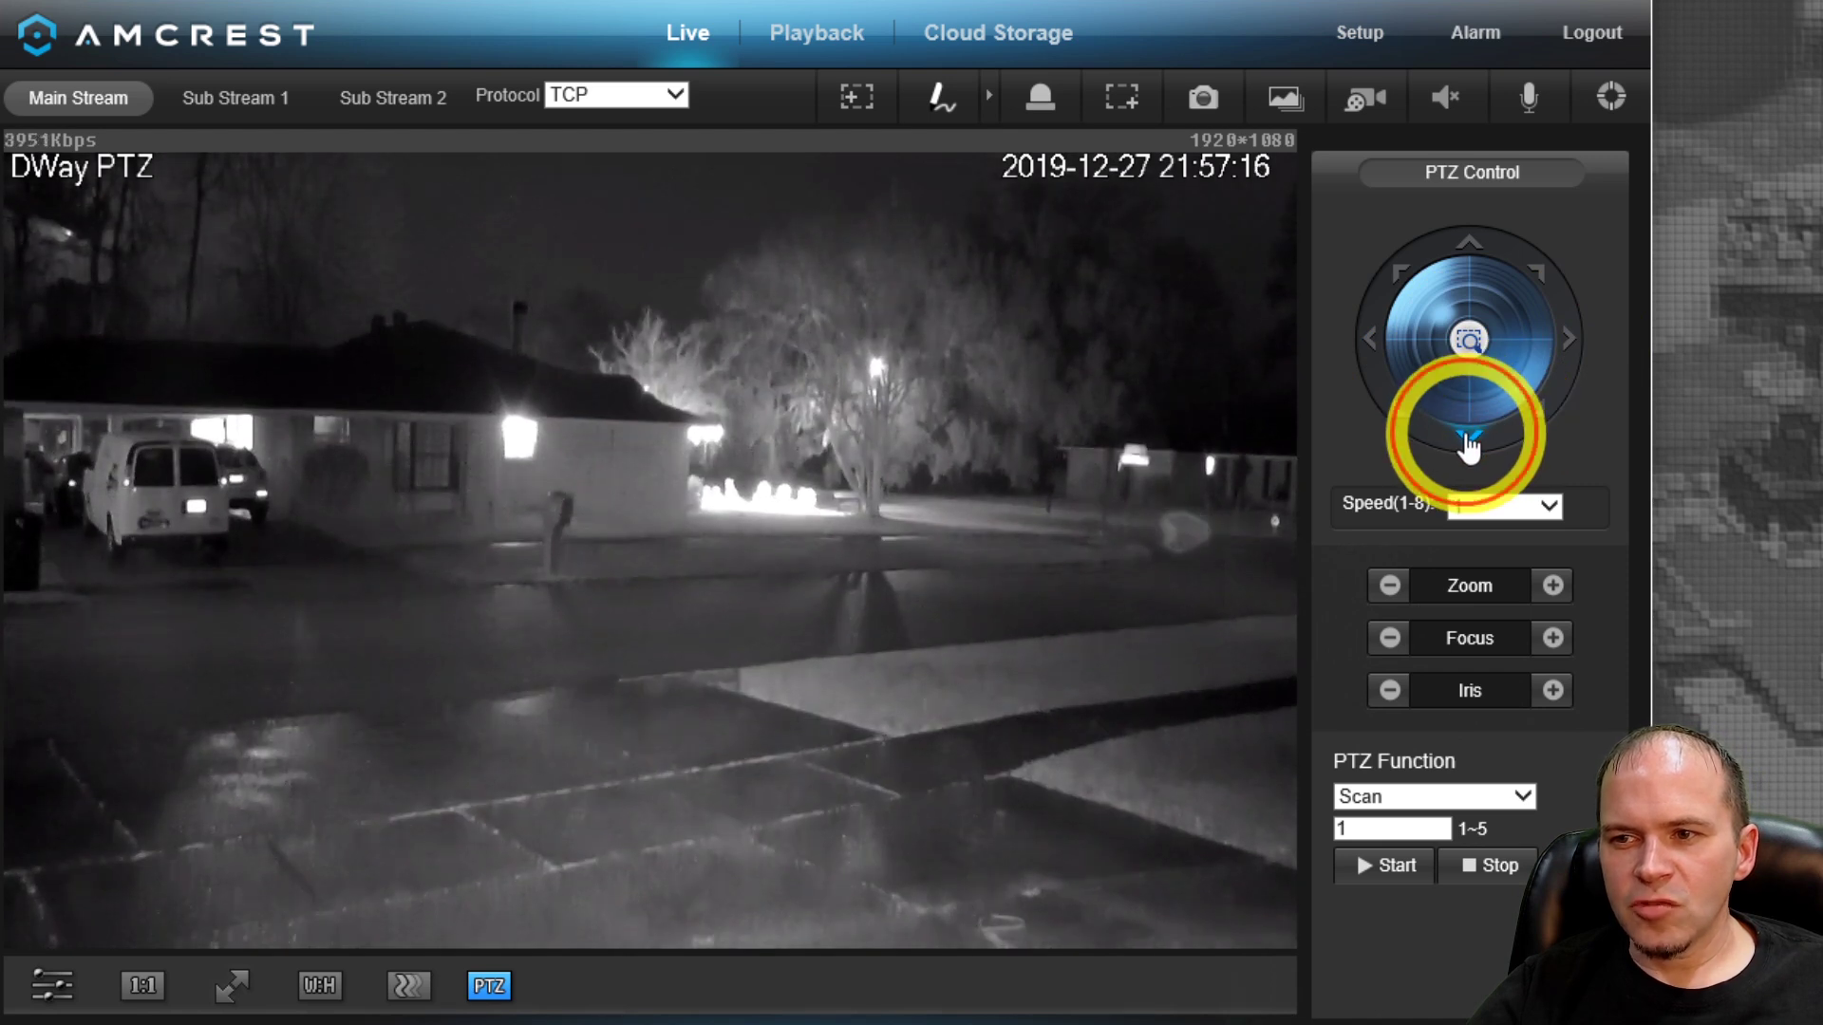
# Restore pan speed 8, then tilt up and pan right at full speed
pyautogui.click(1501, 504)
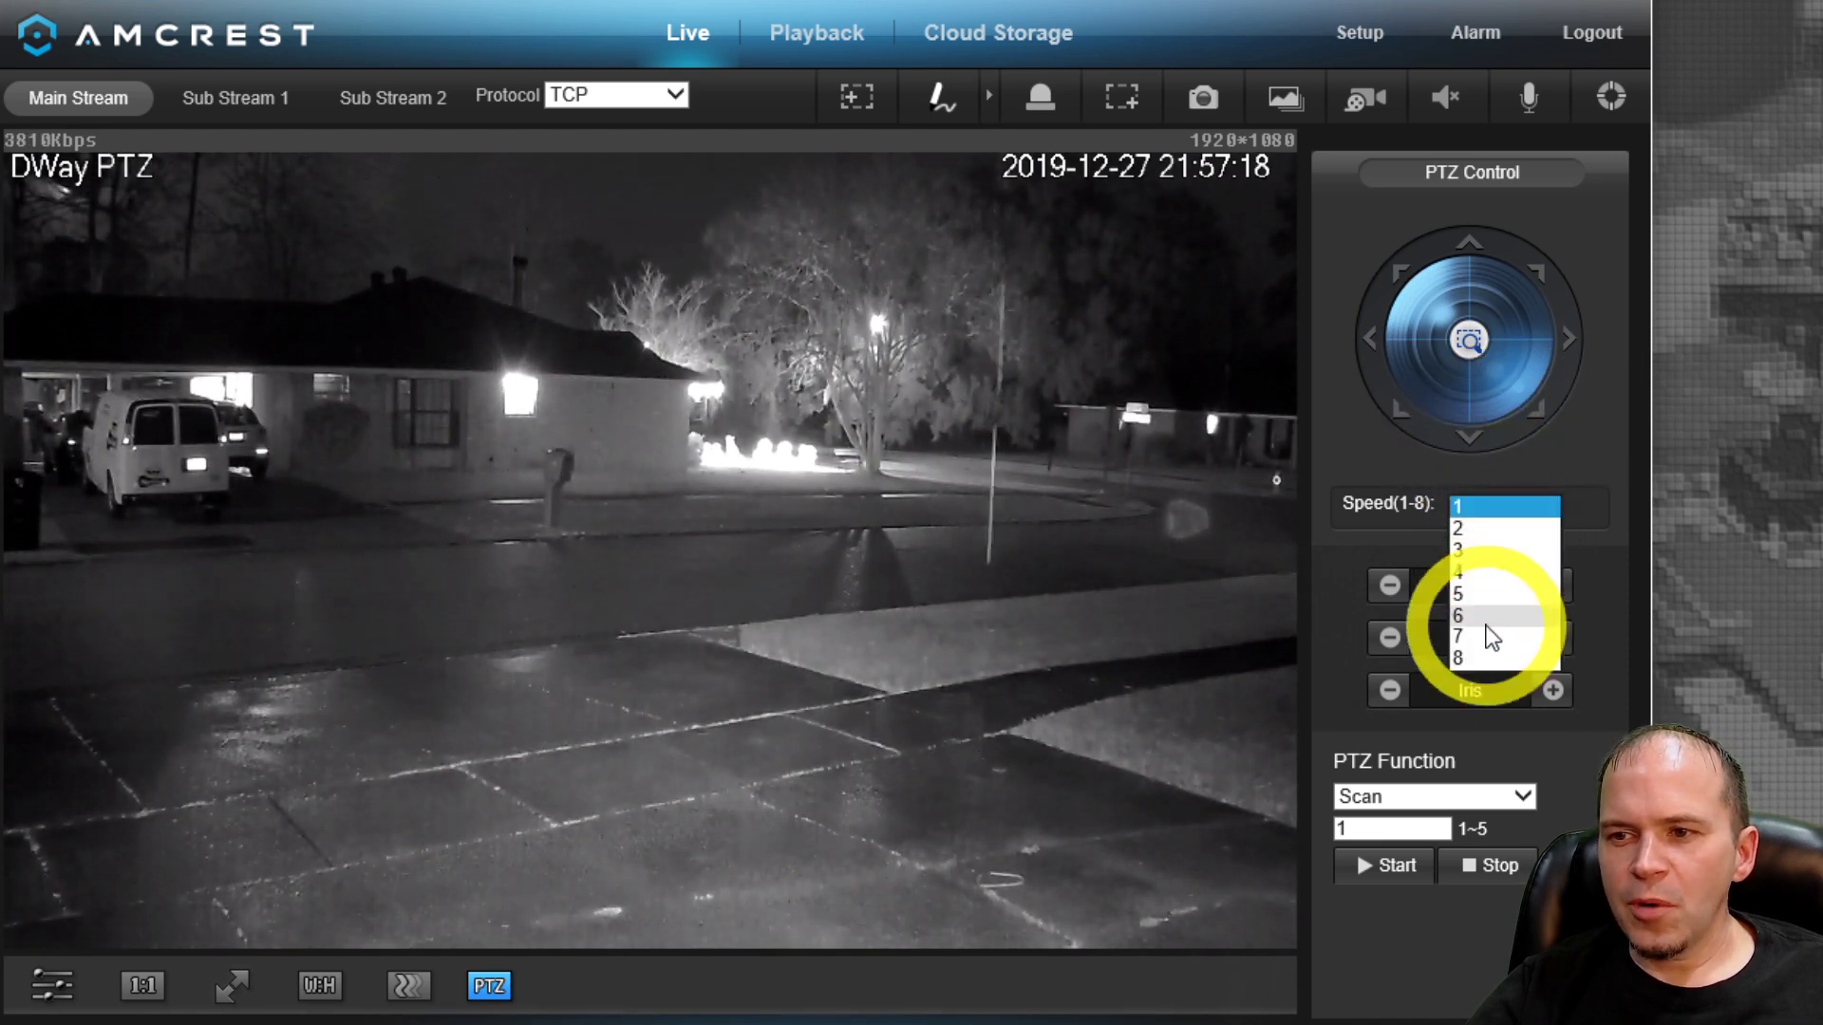
pyautogui.click(1479, 655)
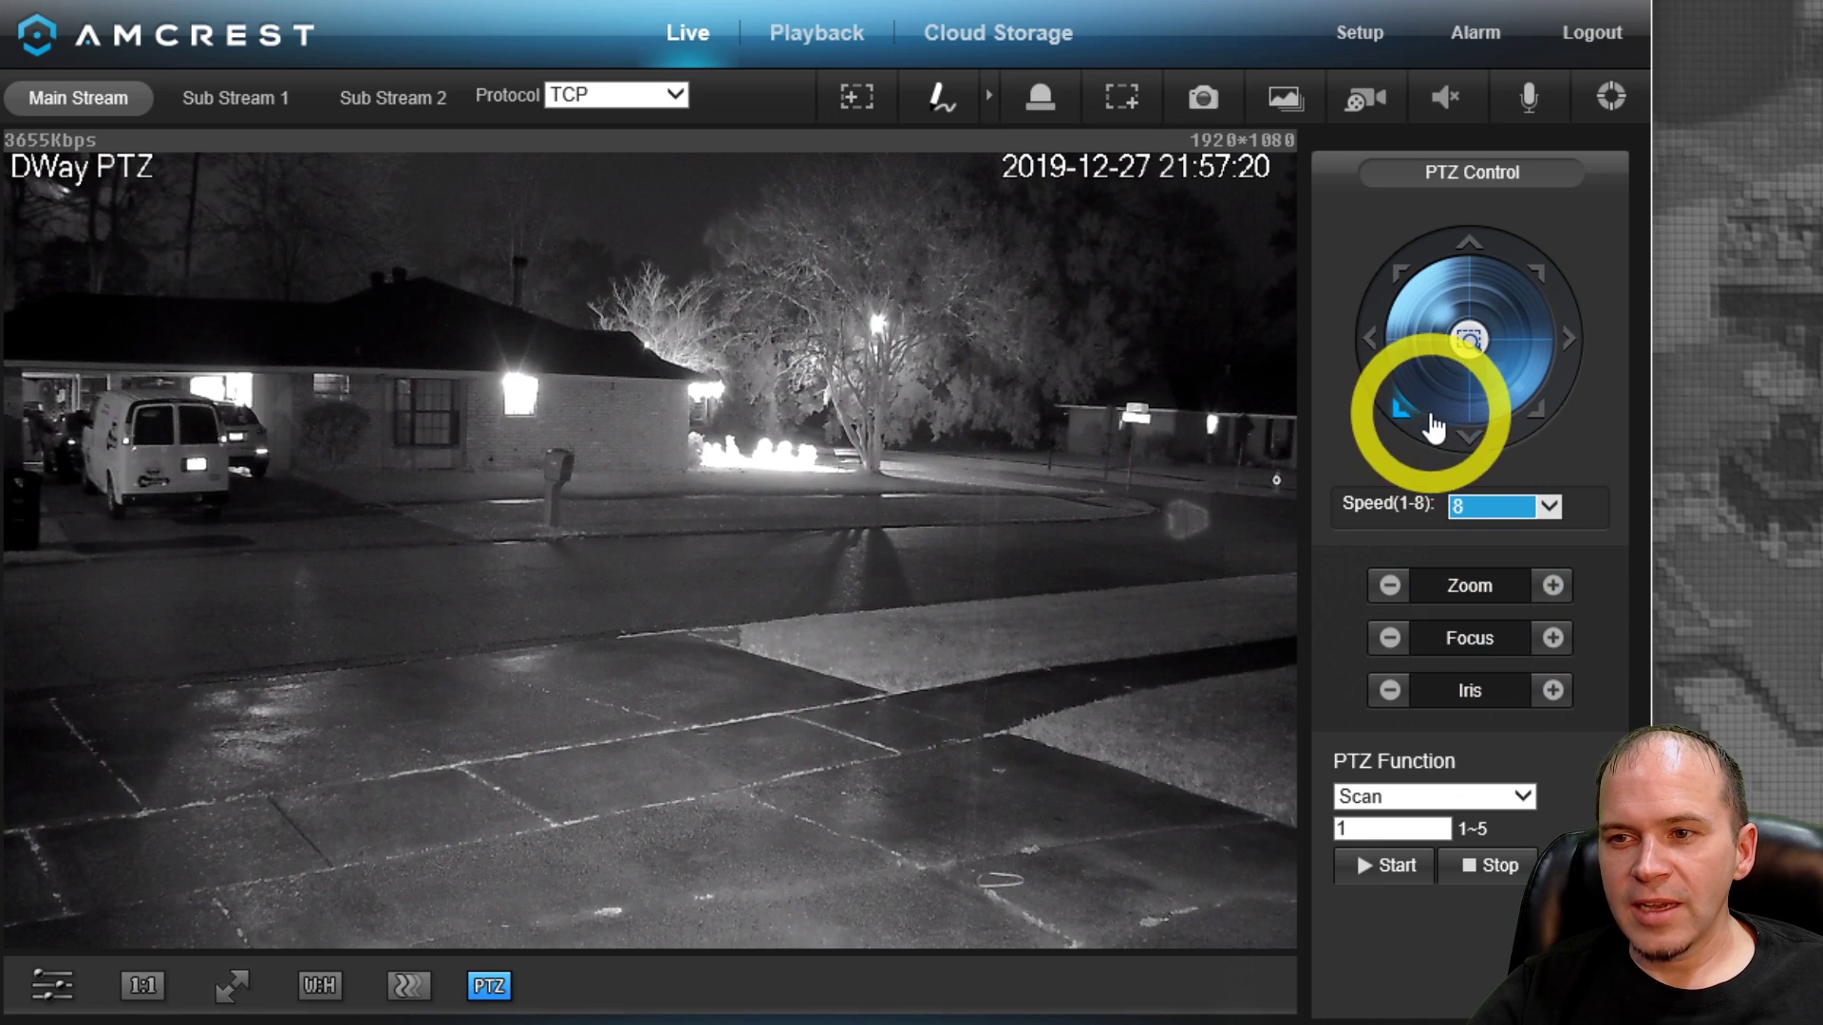
pyautogui.click(1482, 251)
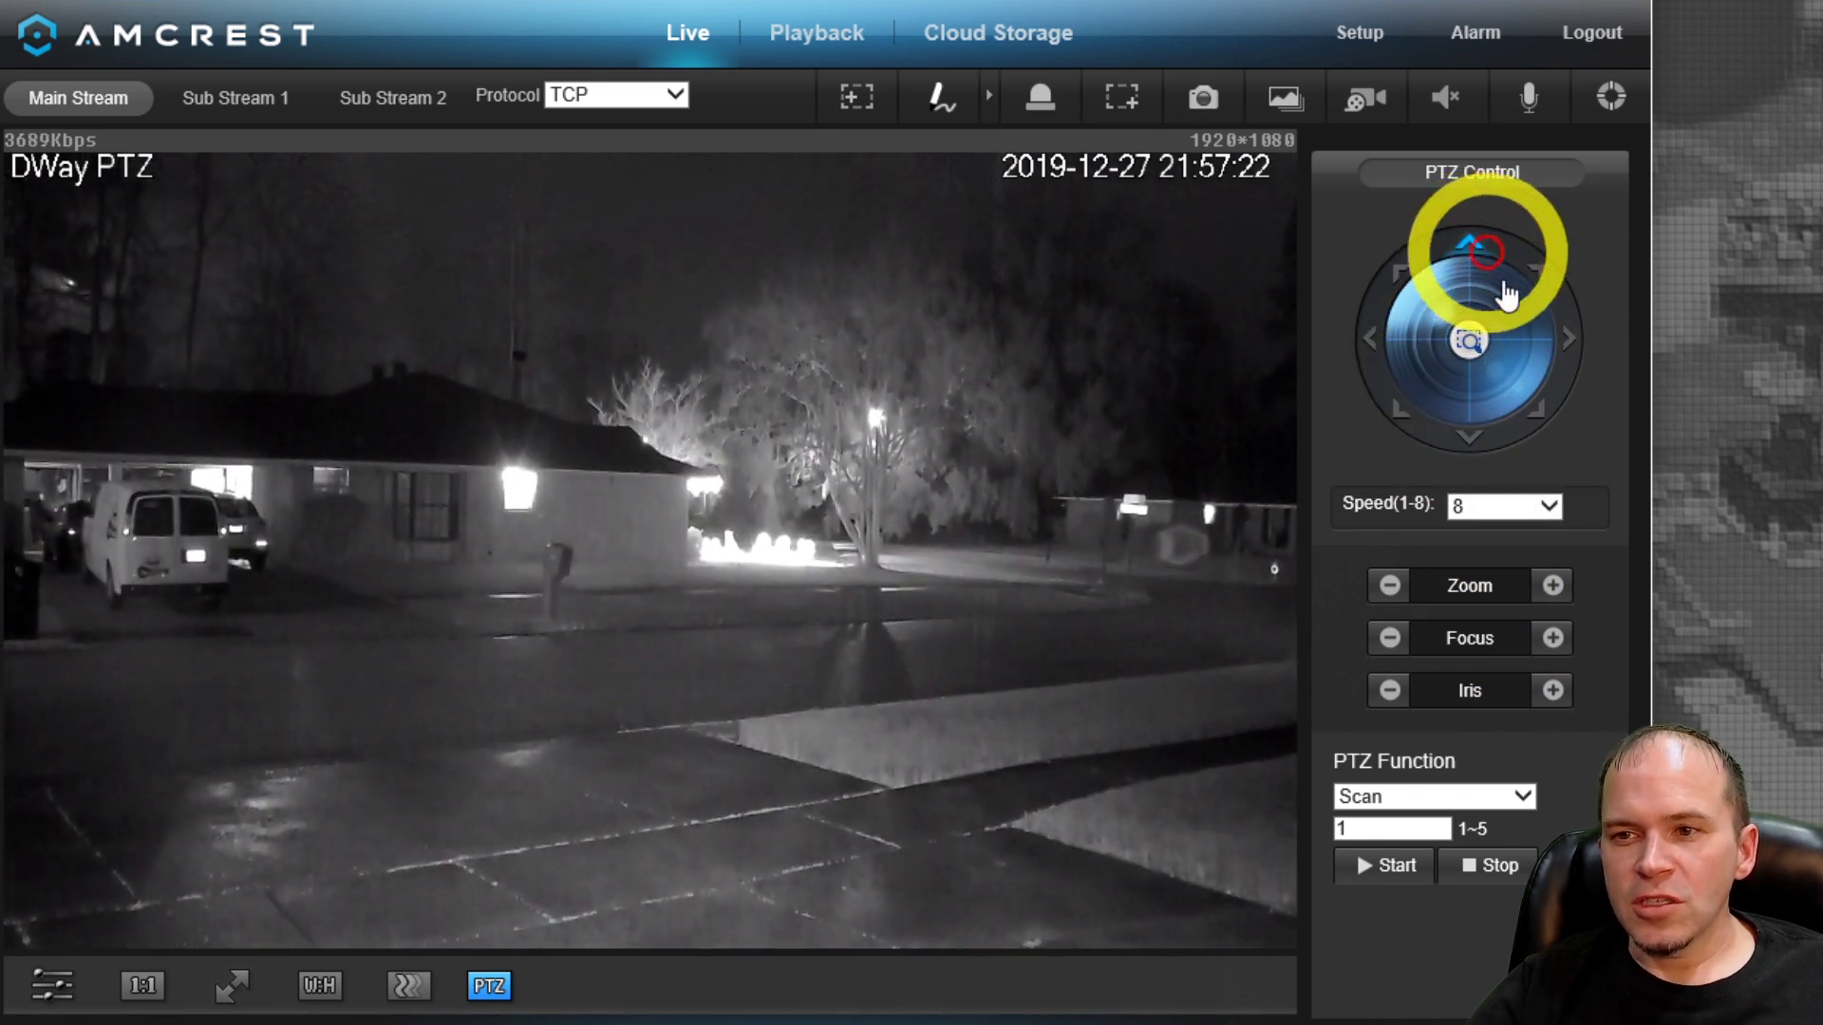
pyautogui.click(1566, 343)
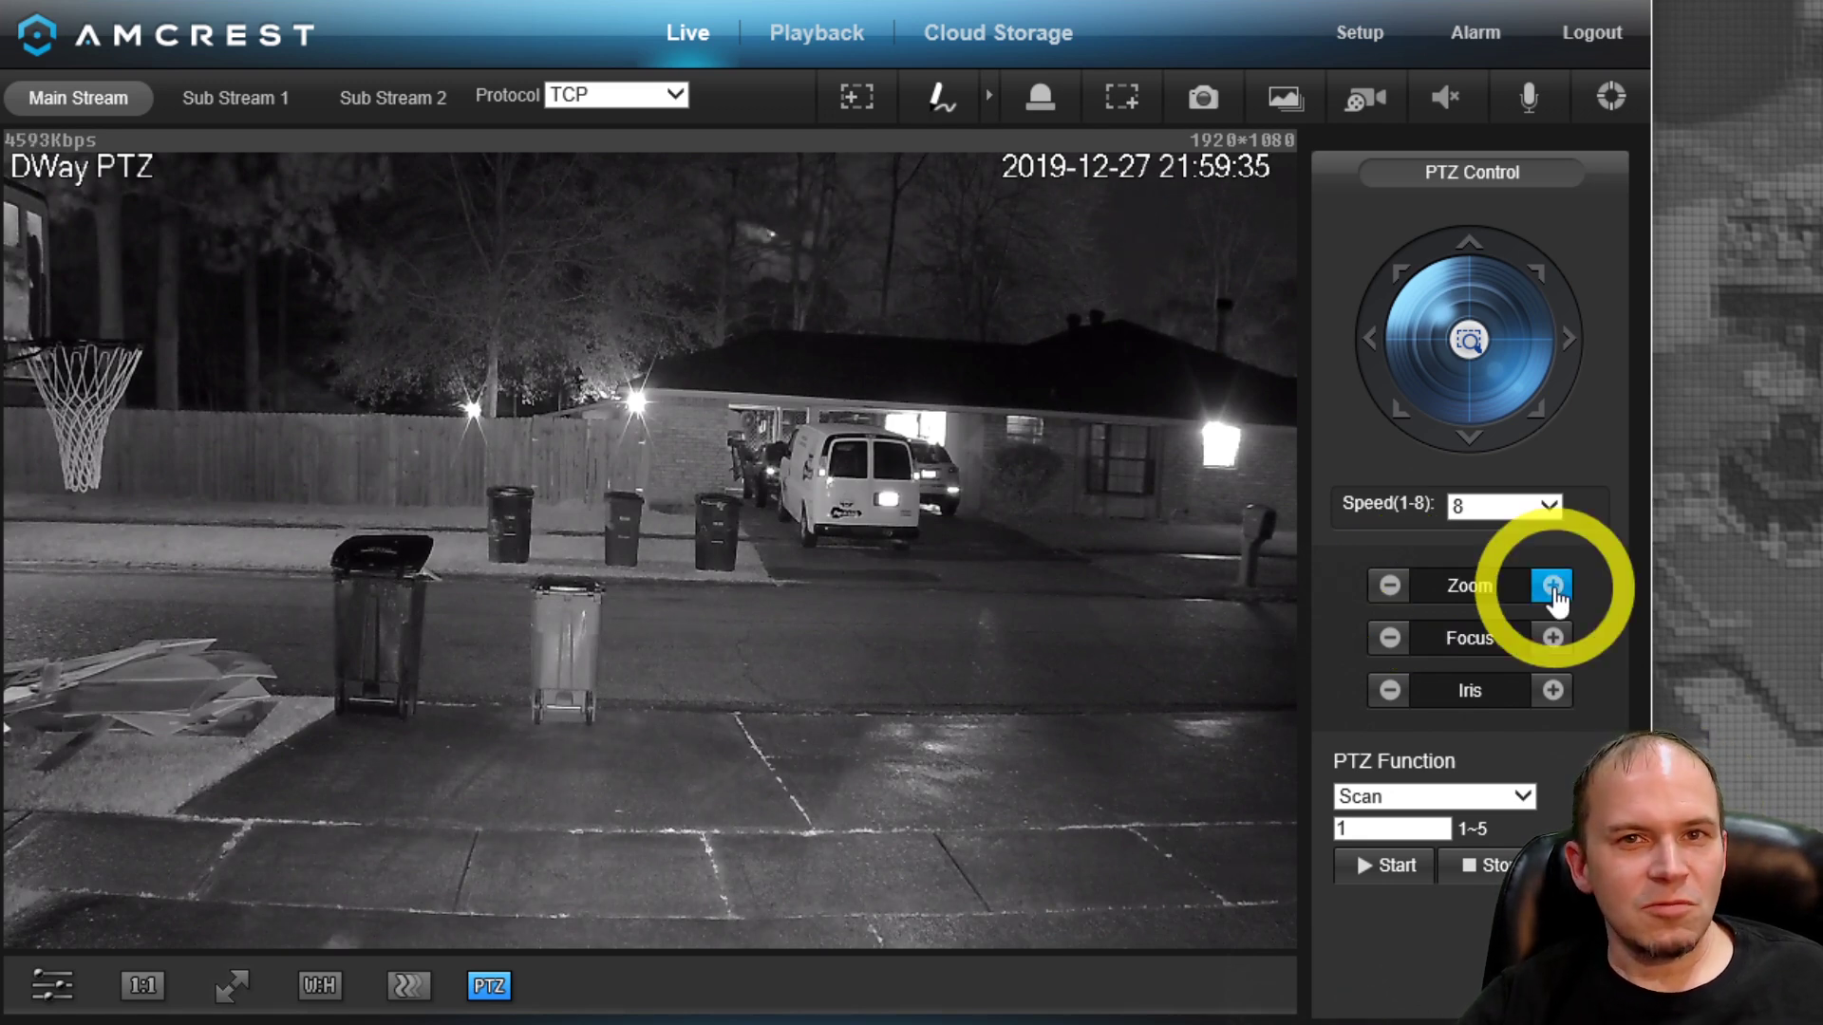
# Zoom in on the trash bins, centre them with tilt and pan, then zoom back out
pyautogui.moveTo(1555, 598); pyautogui.dragTo(1554, 598)
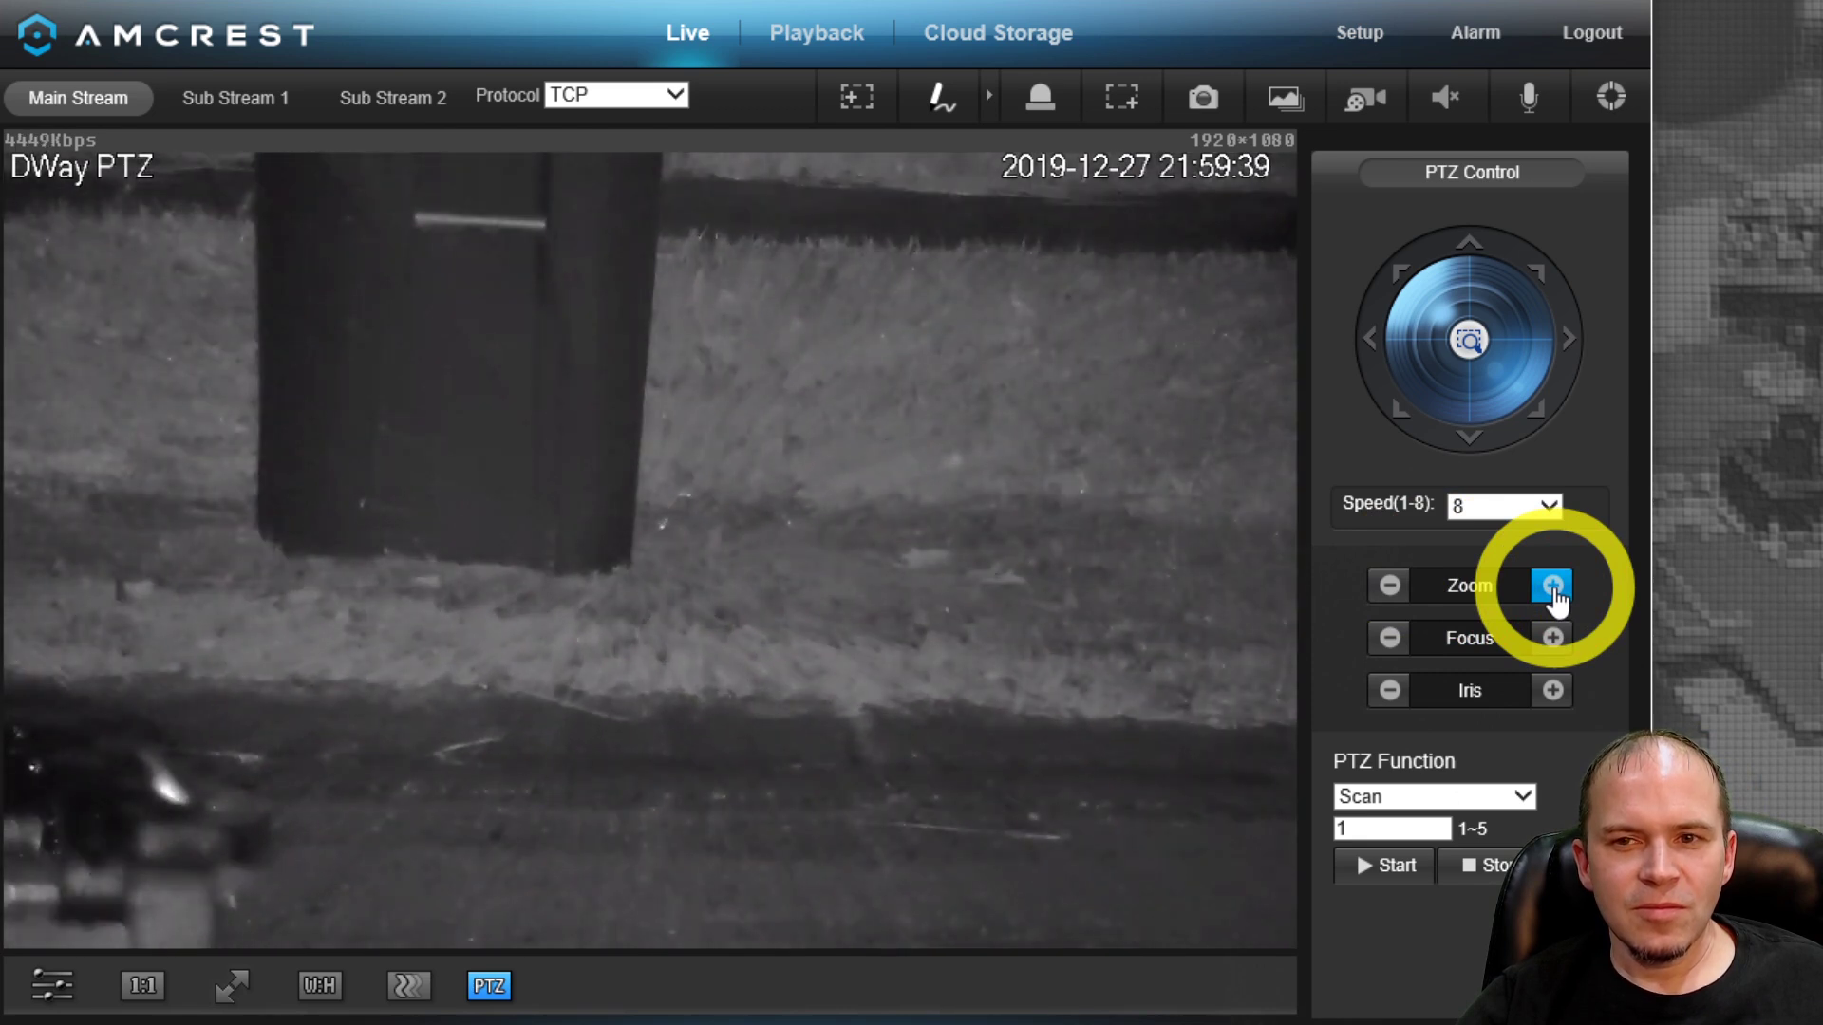
pyautogui.moveTo(1469, 254); pyautogui.dragTo(1470, 266)
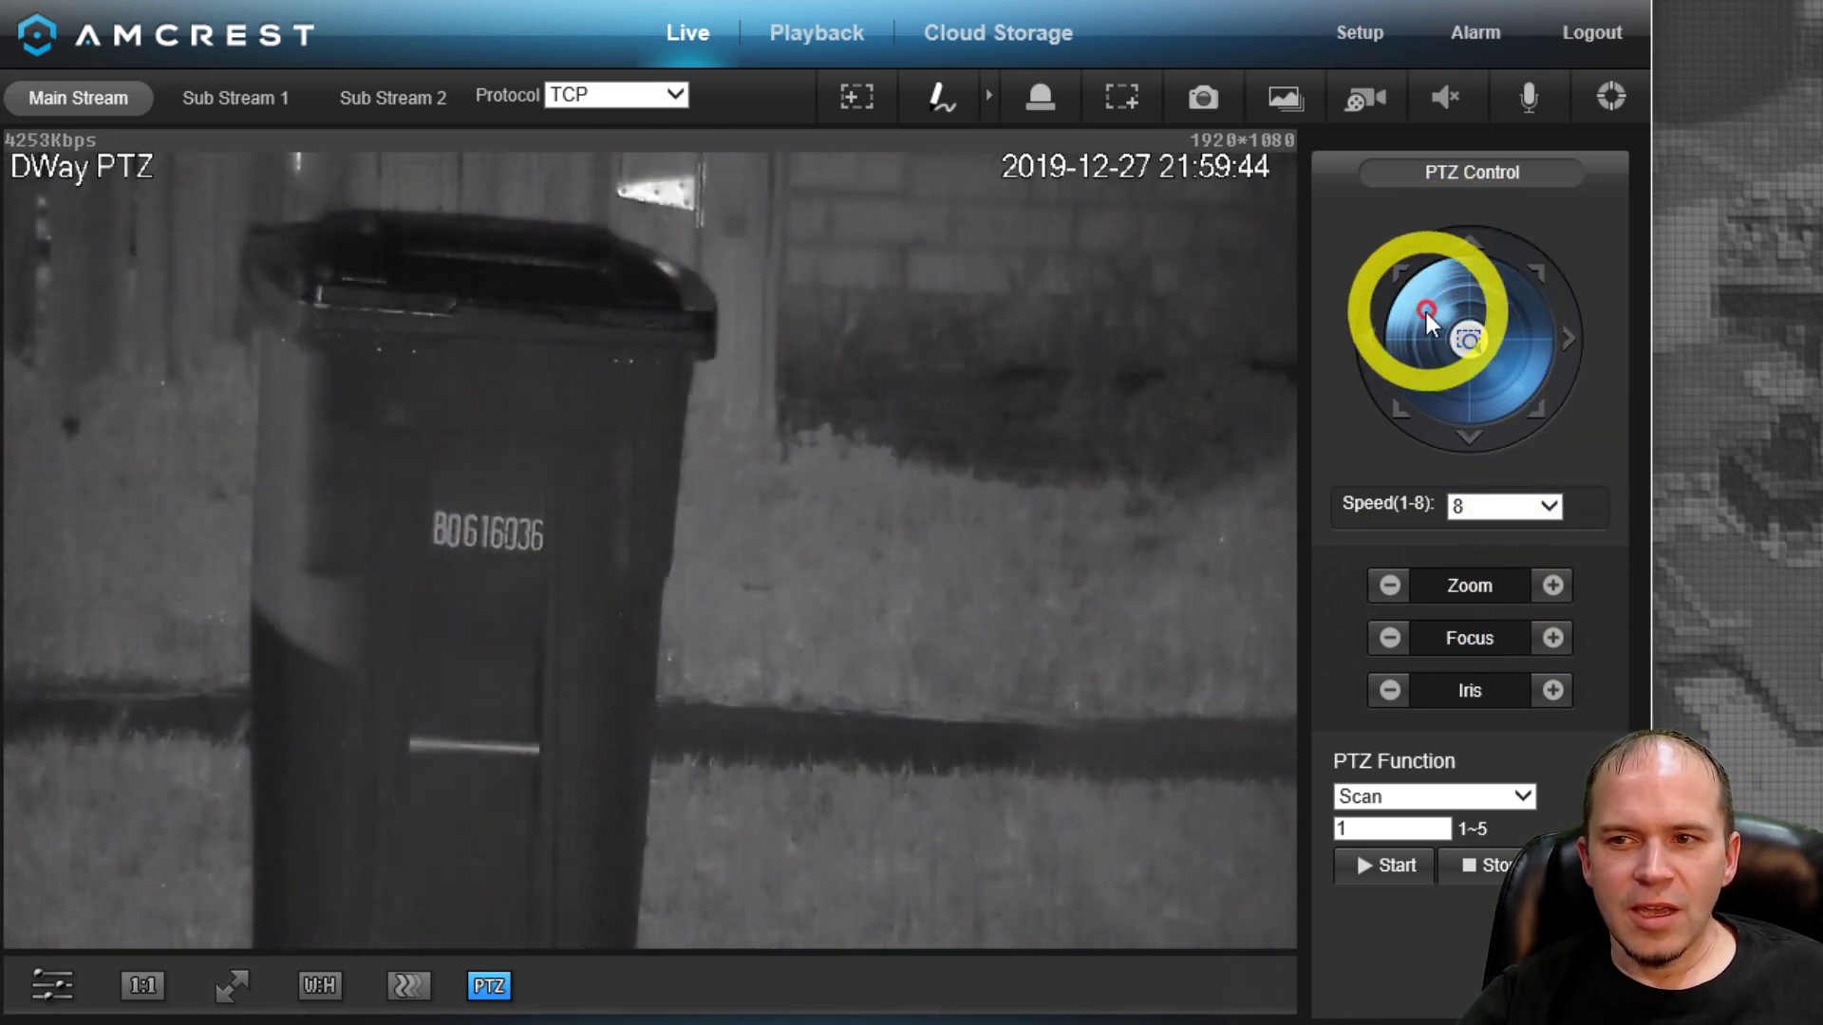
pyautogui.moveTo(1381, 361); pyautogui.dragTo(1388, 375)
pyautogui.click(1467, 451)
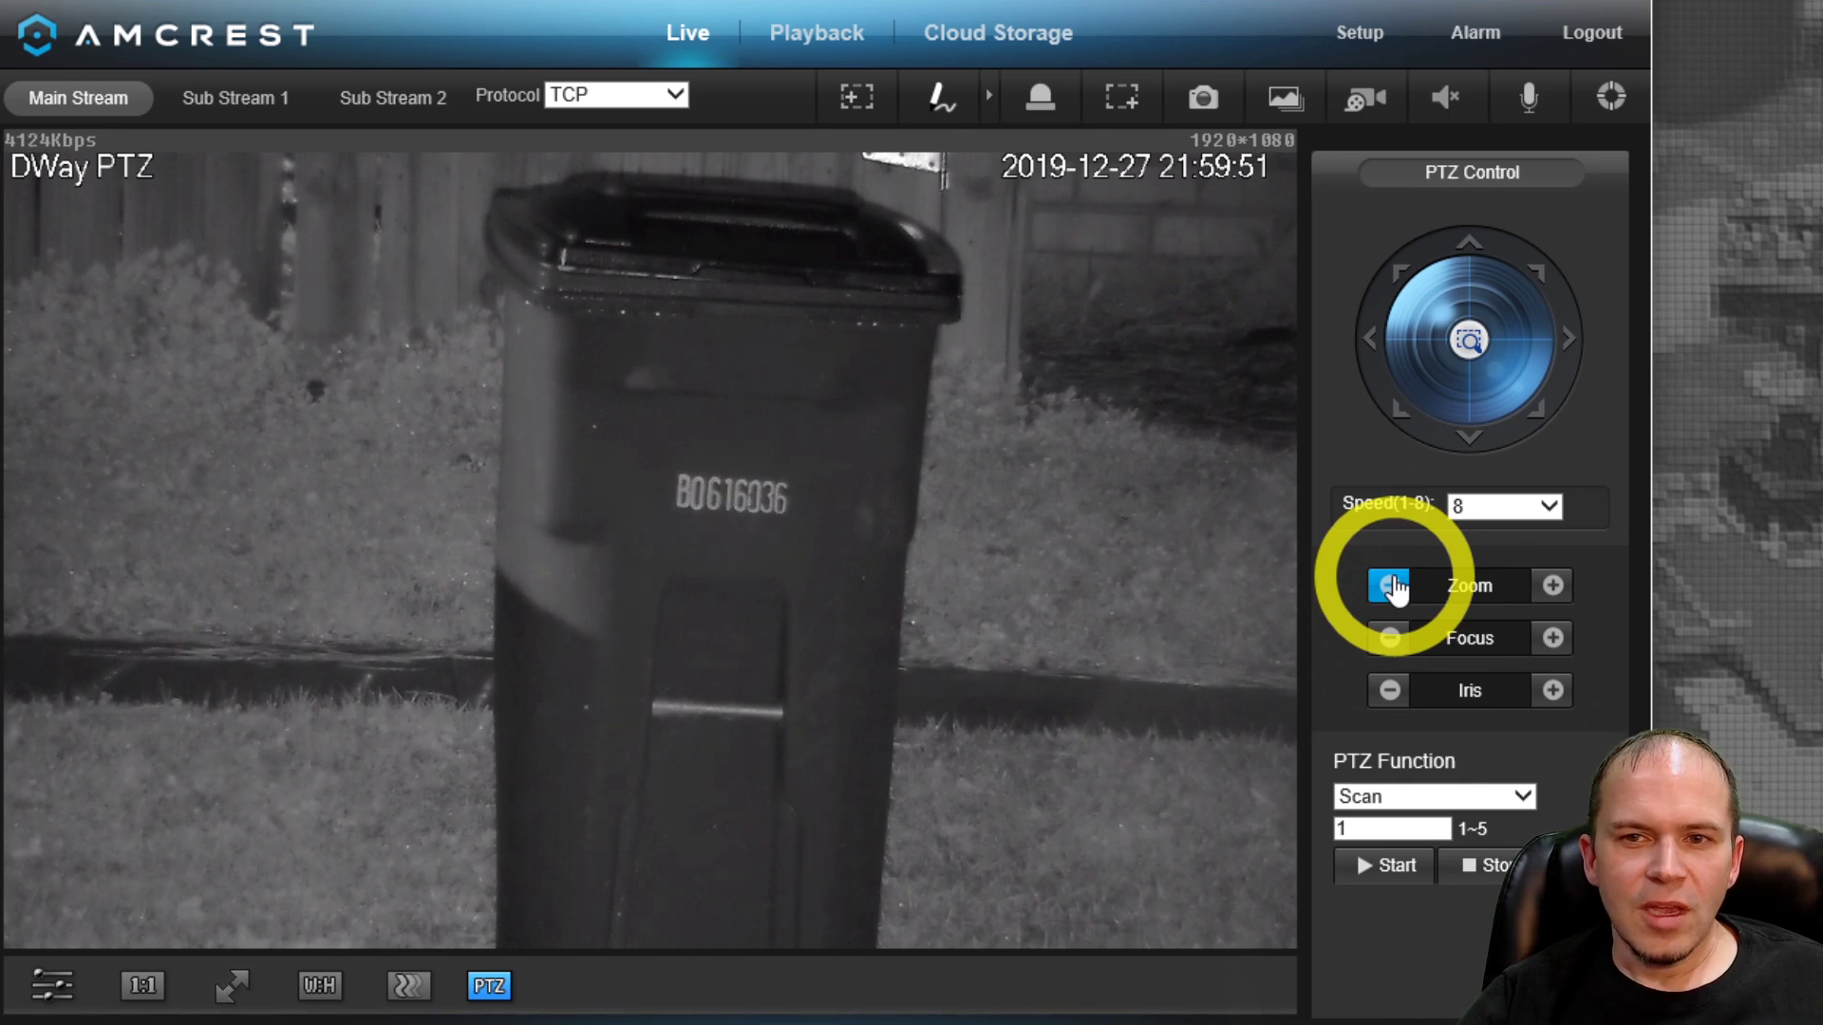
pyautogui.moveTo(1393, 587); pyautogui.dragTo(1406, 586)
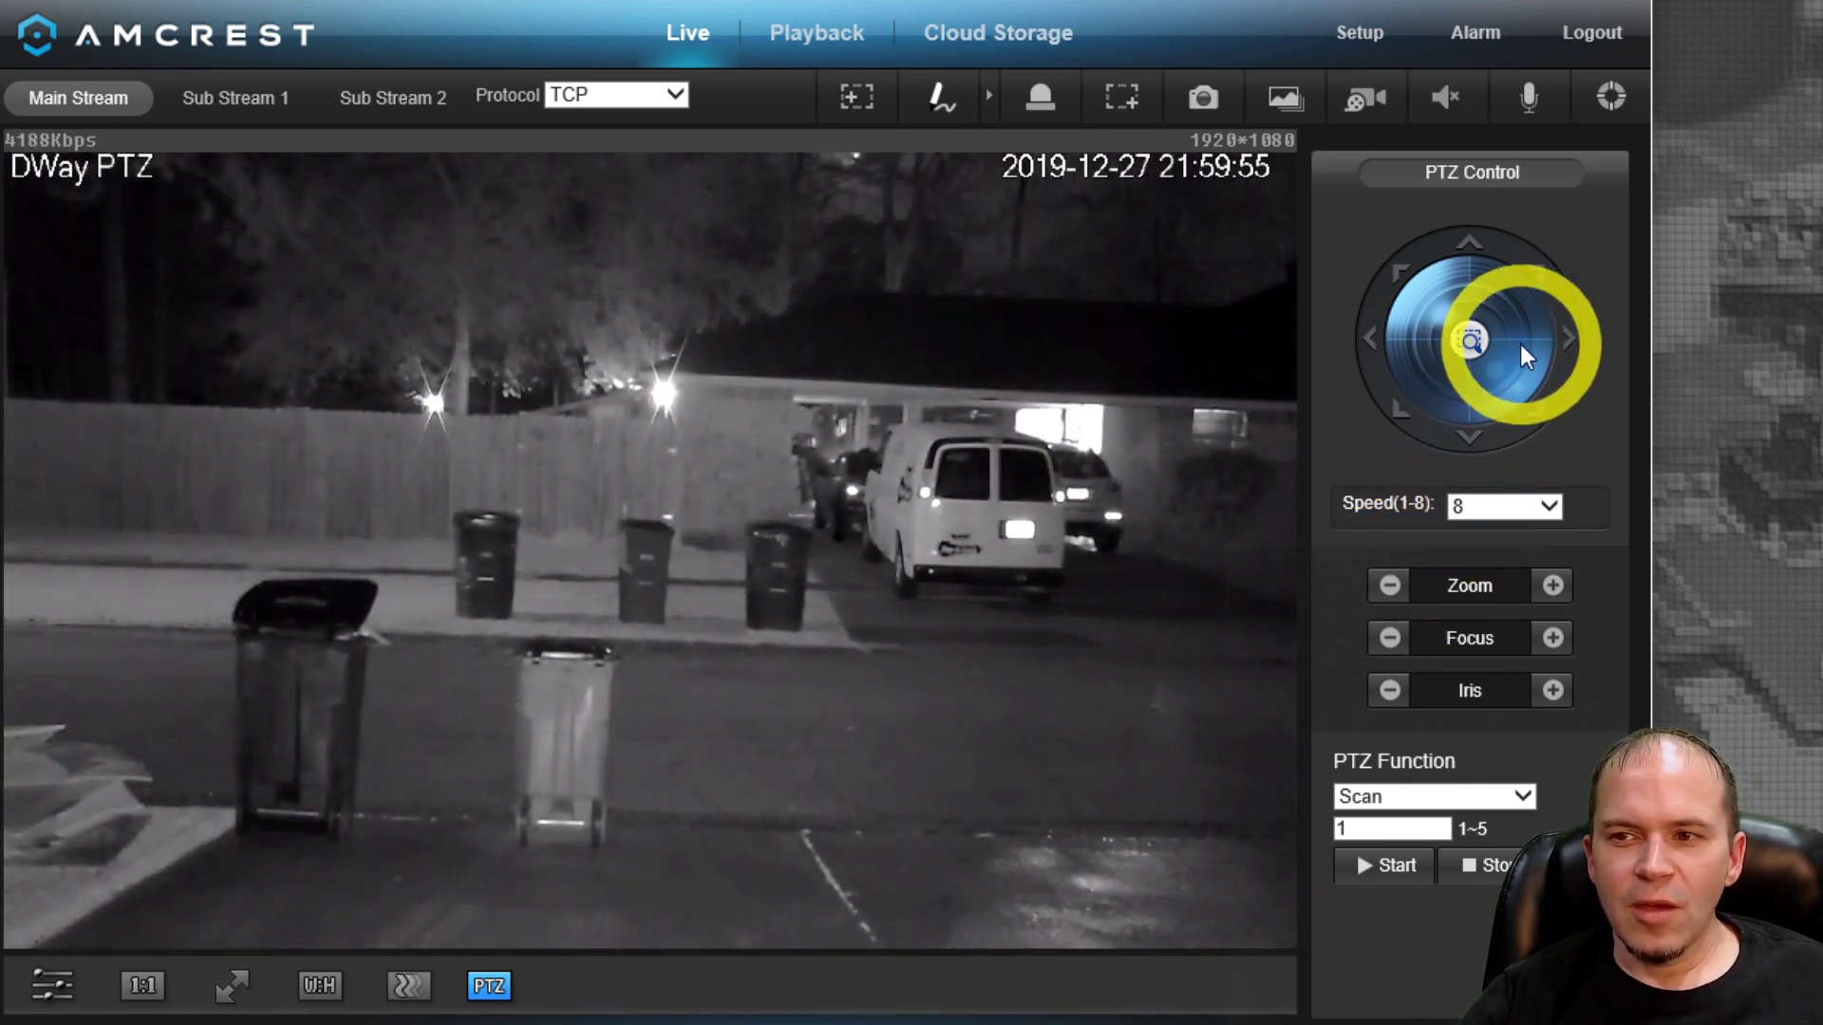
# Pan right, tilt down and up, then pan left back to the bins and van and list the PTZ functions
pyautogui.click(1560, 347)
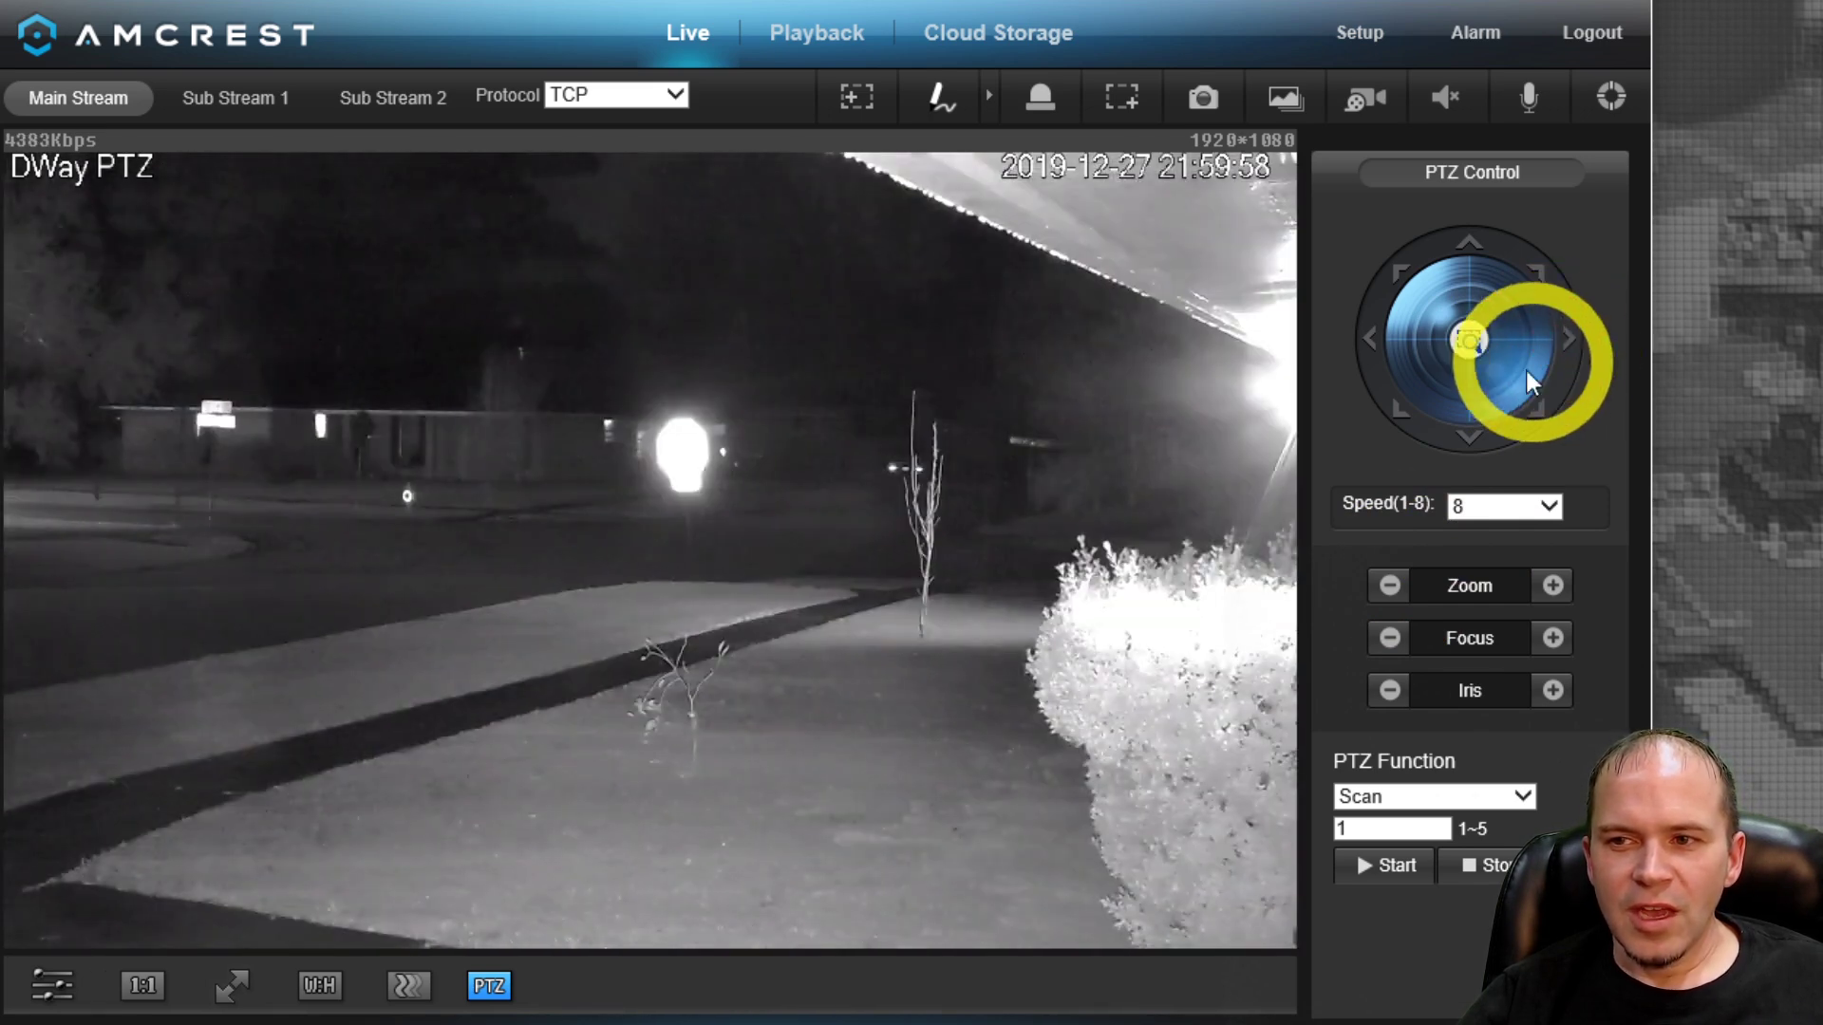
pyautogui.click(1471, 440)
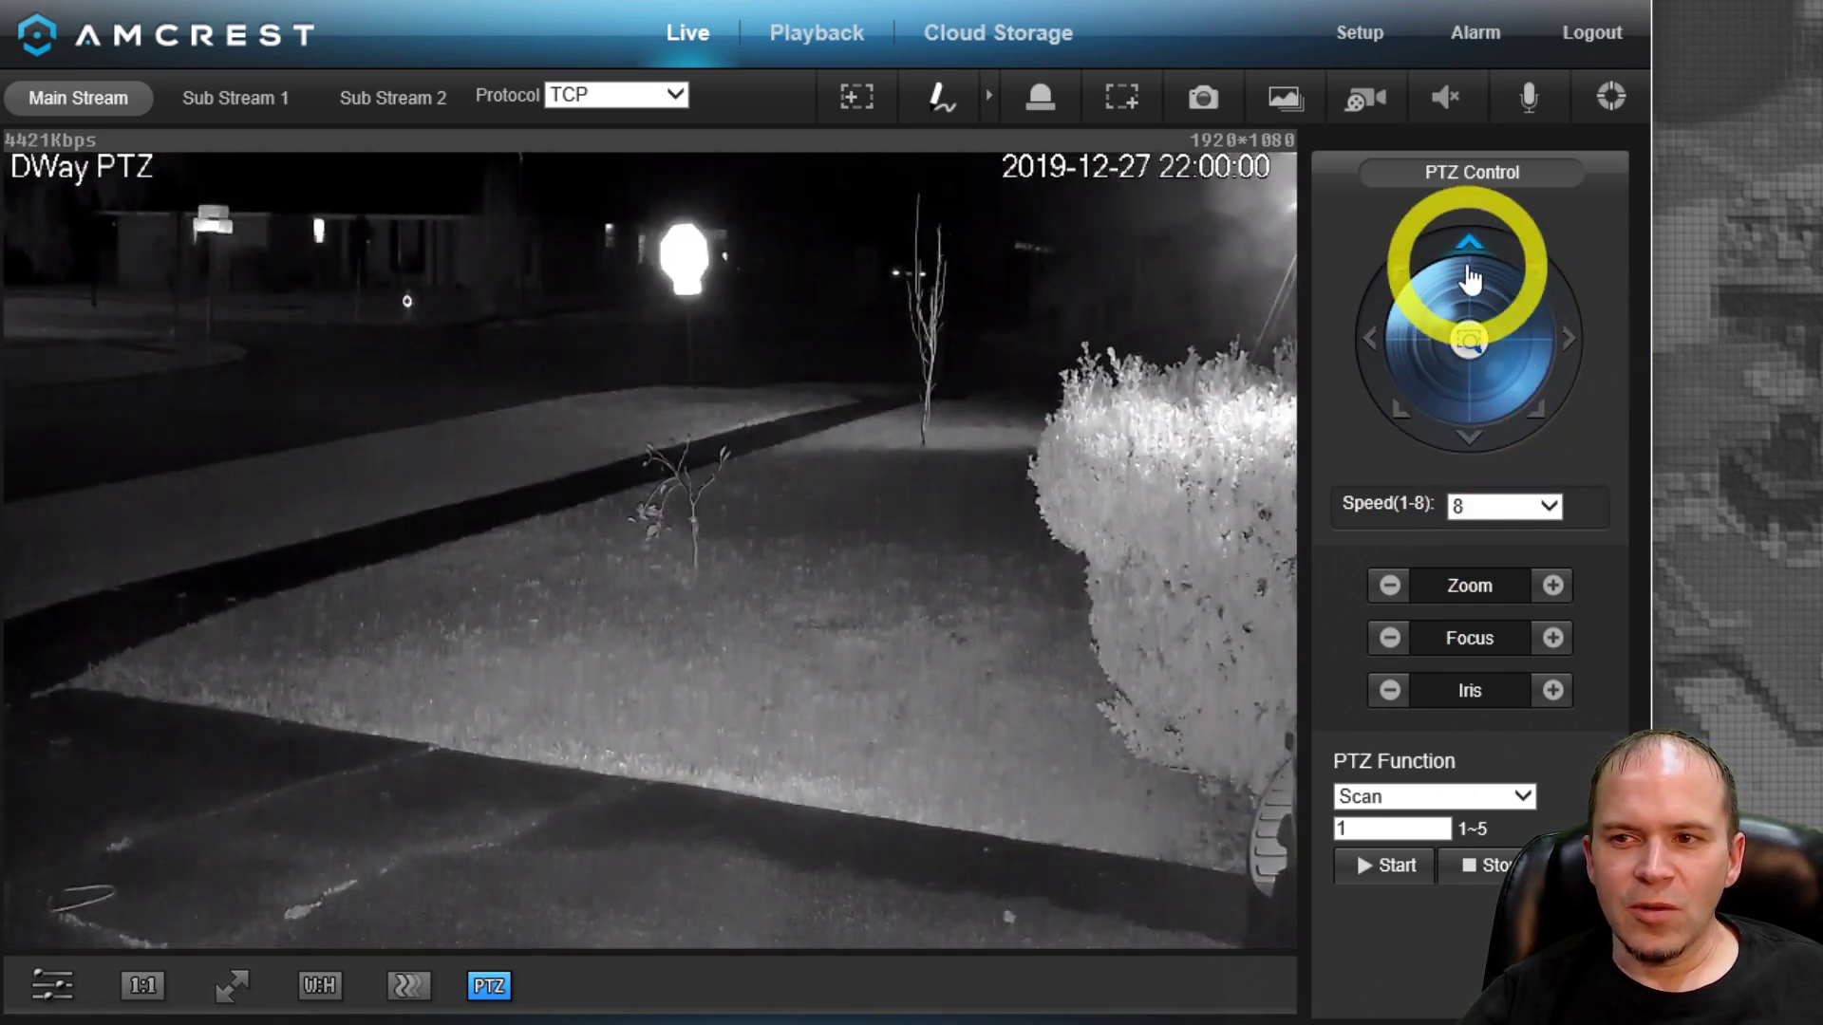
pyautogui.click(1471, 279)
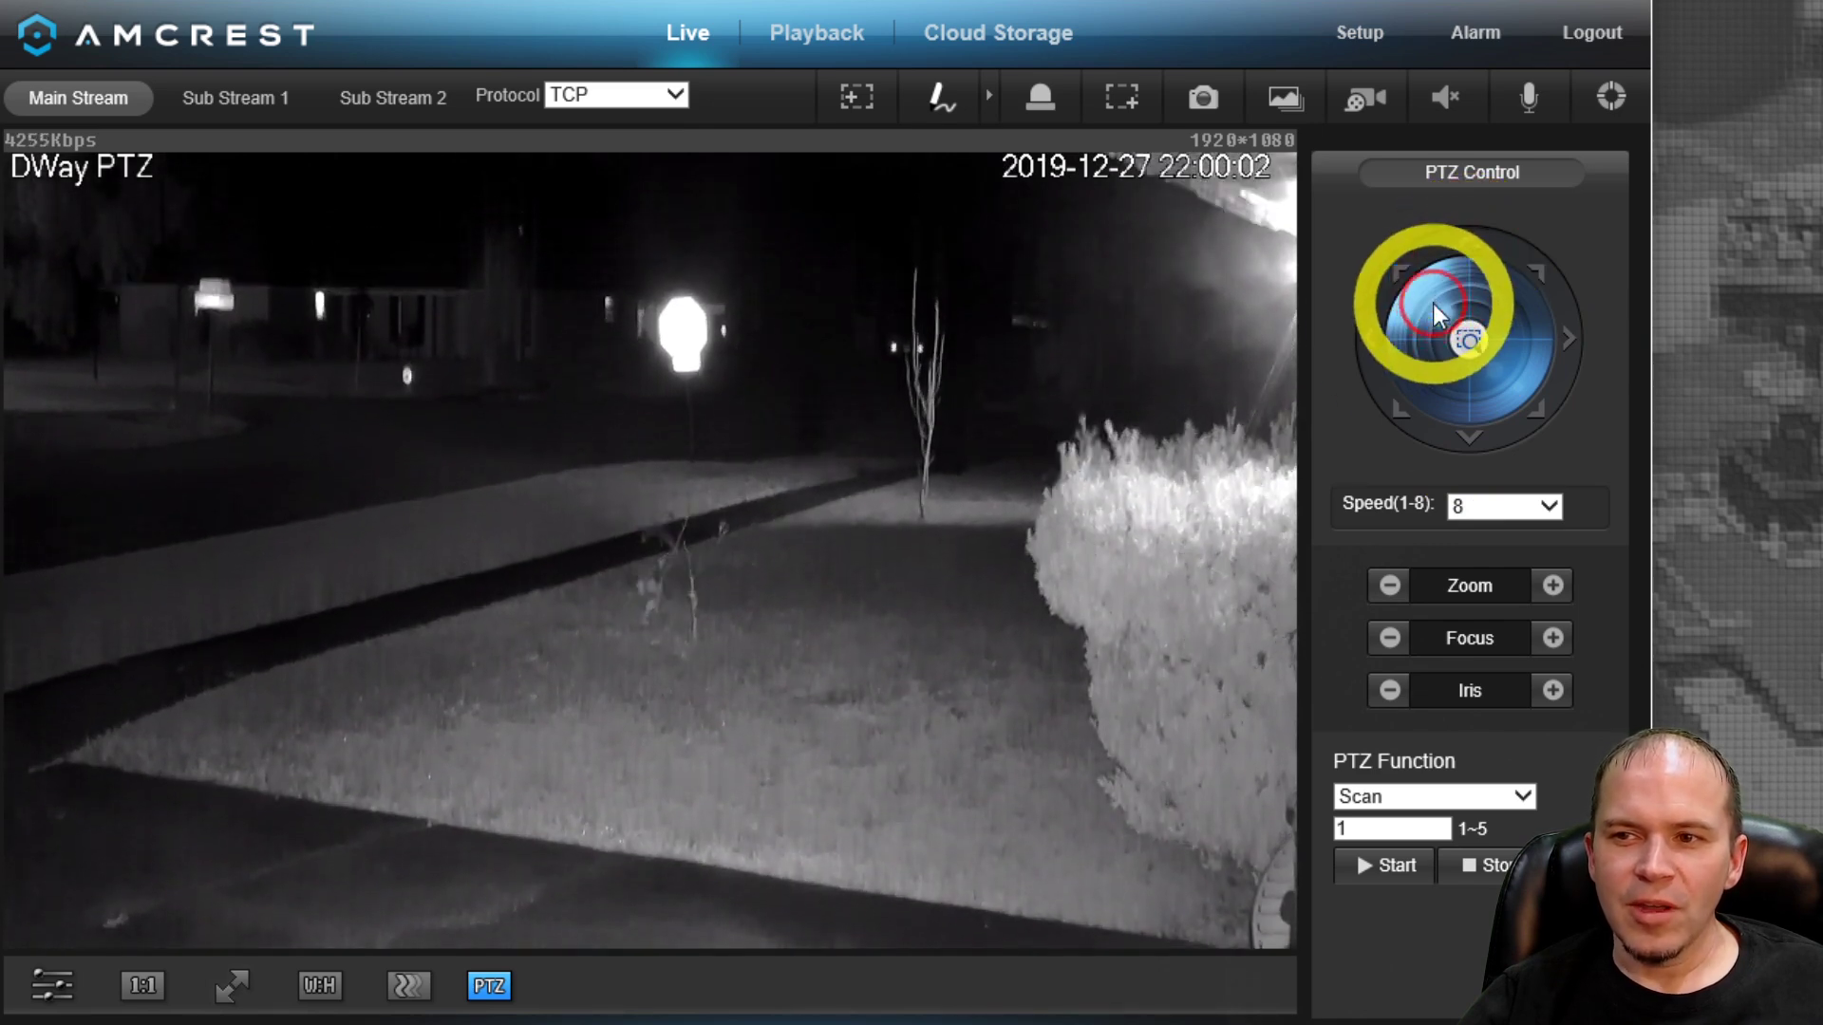
pyautogui.click(1377, 356)
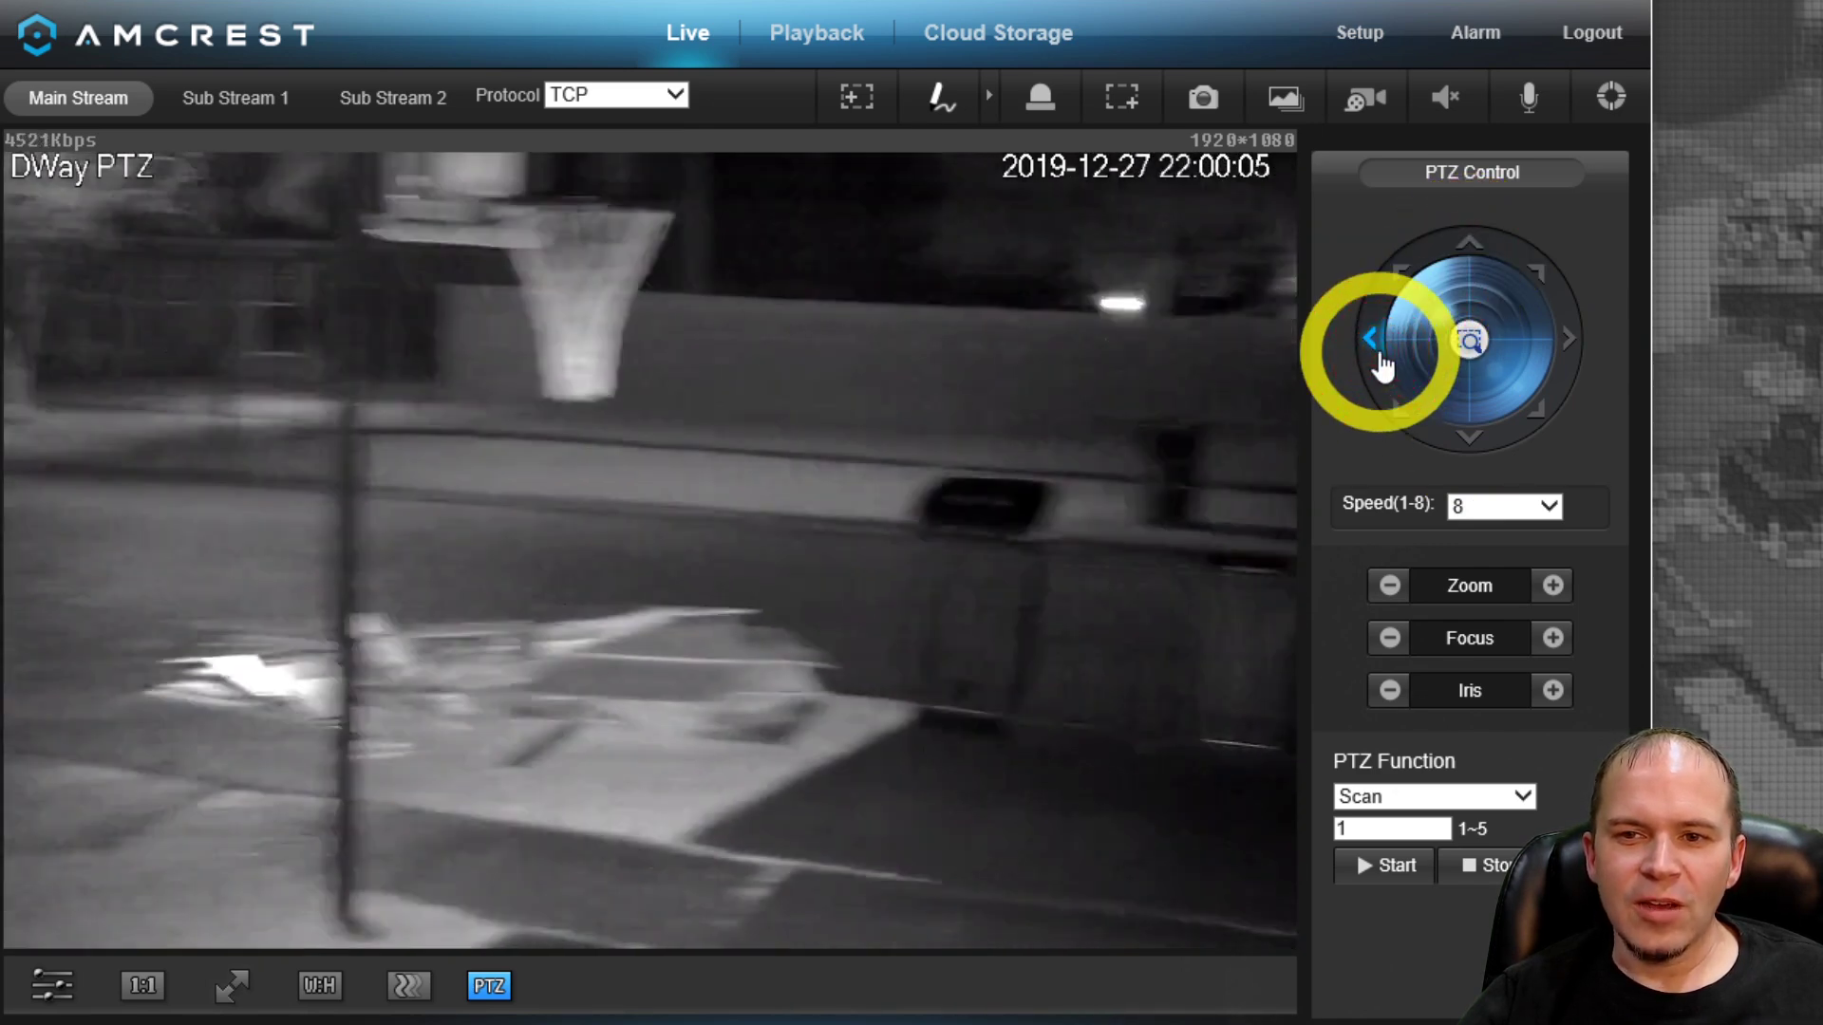
pyautogui.click(1517, 795)
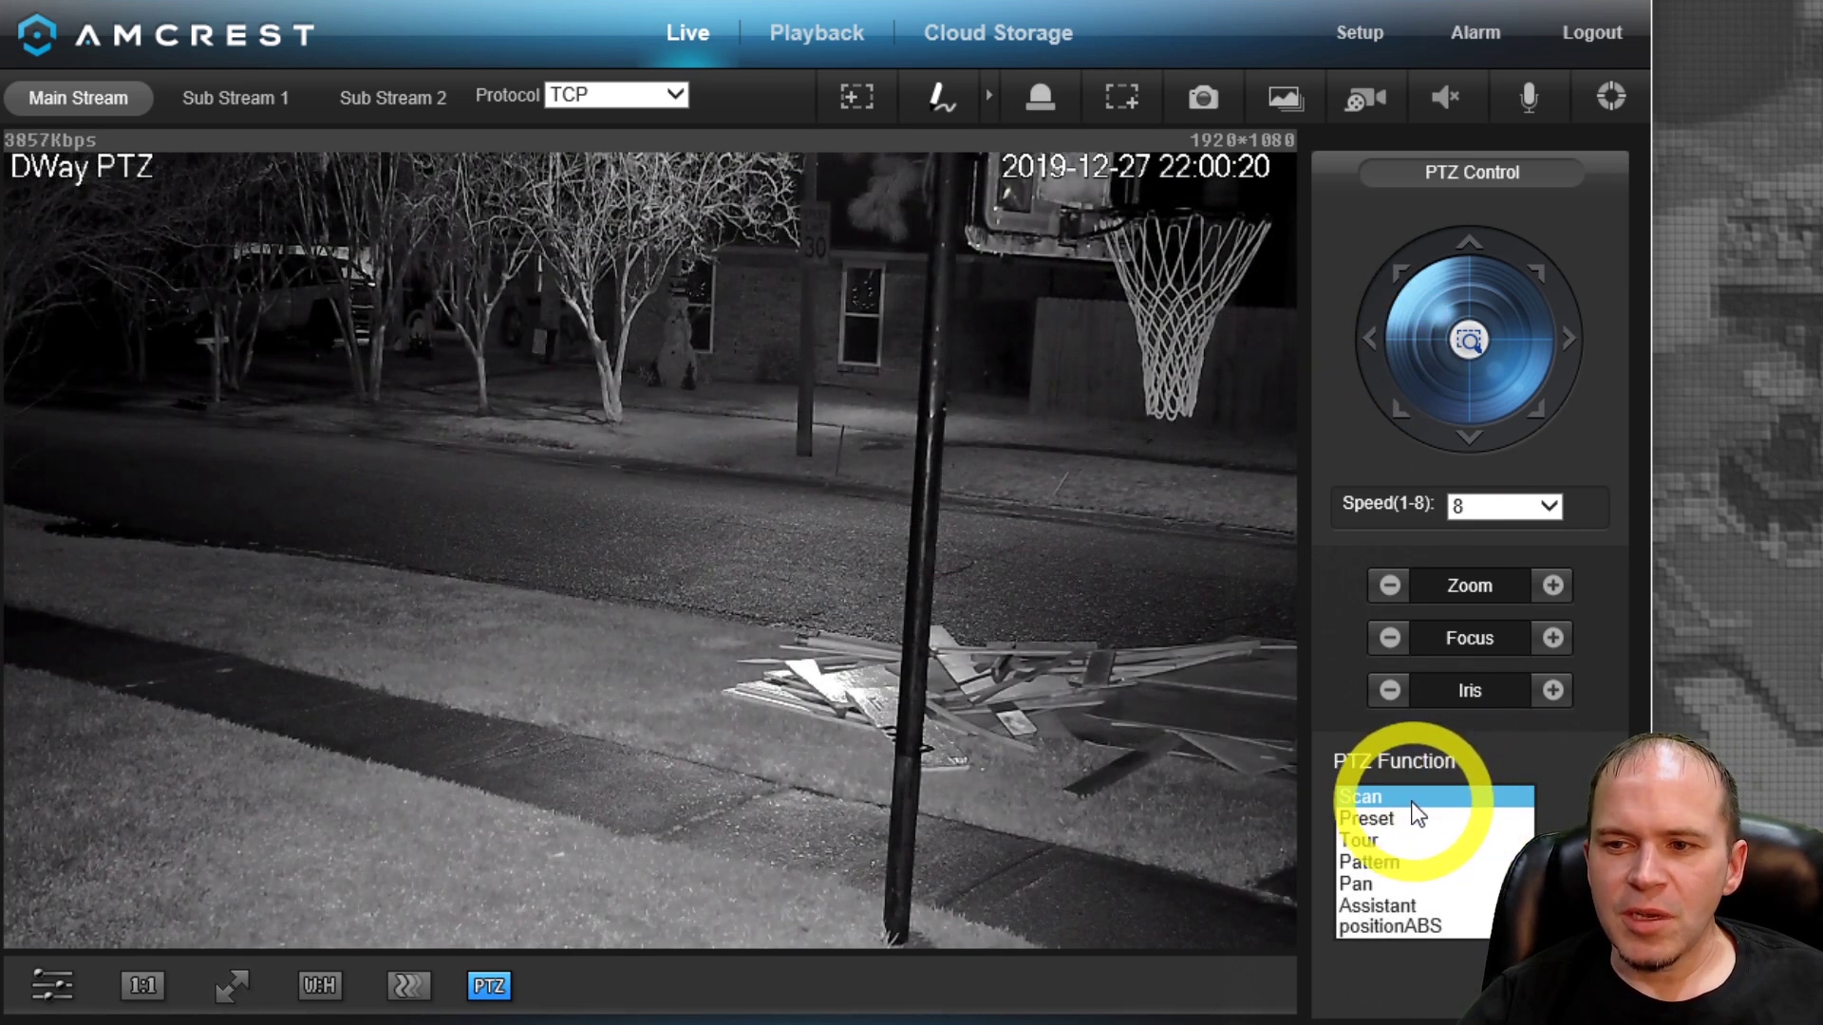
# Set PTZ Function to Preset and send the camera to the Trash, then TrashF presets
pyautogui.click(1388, 818)
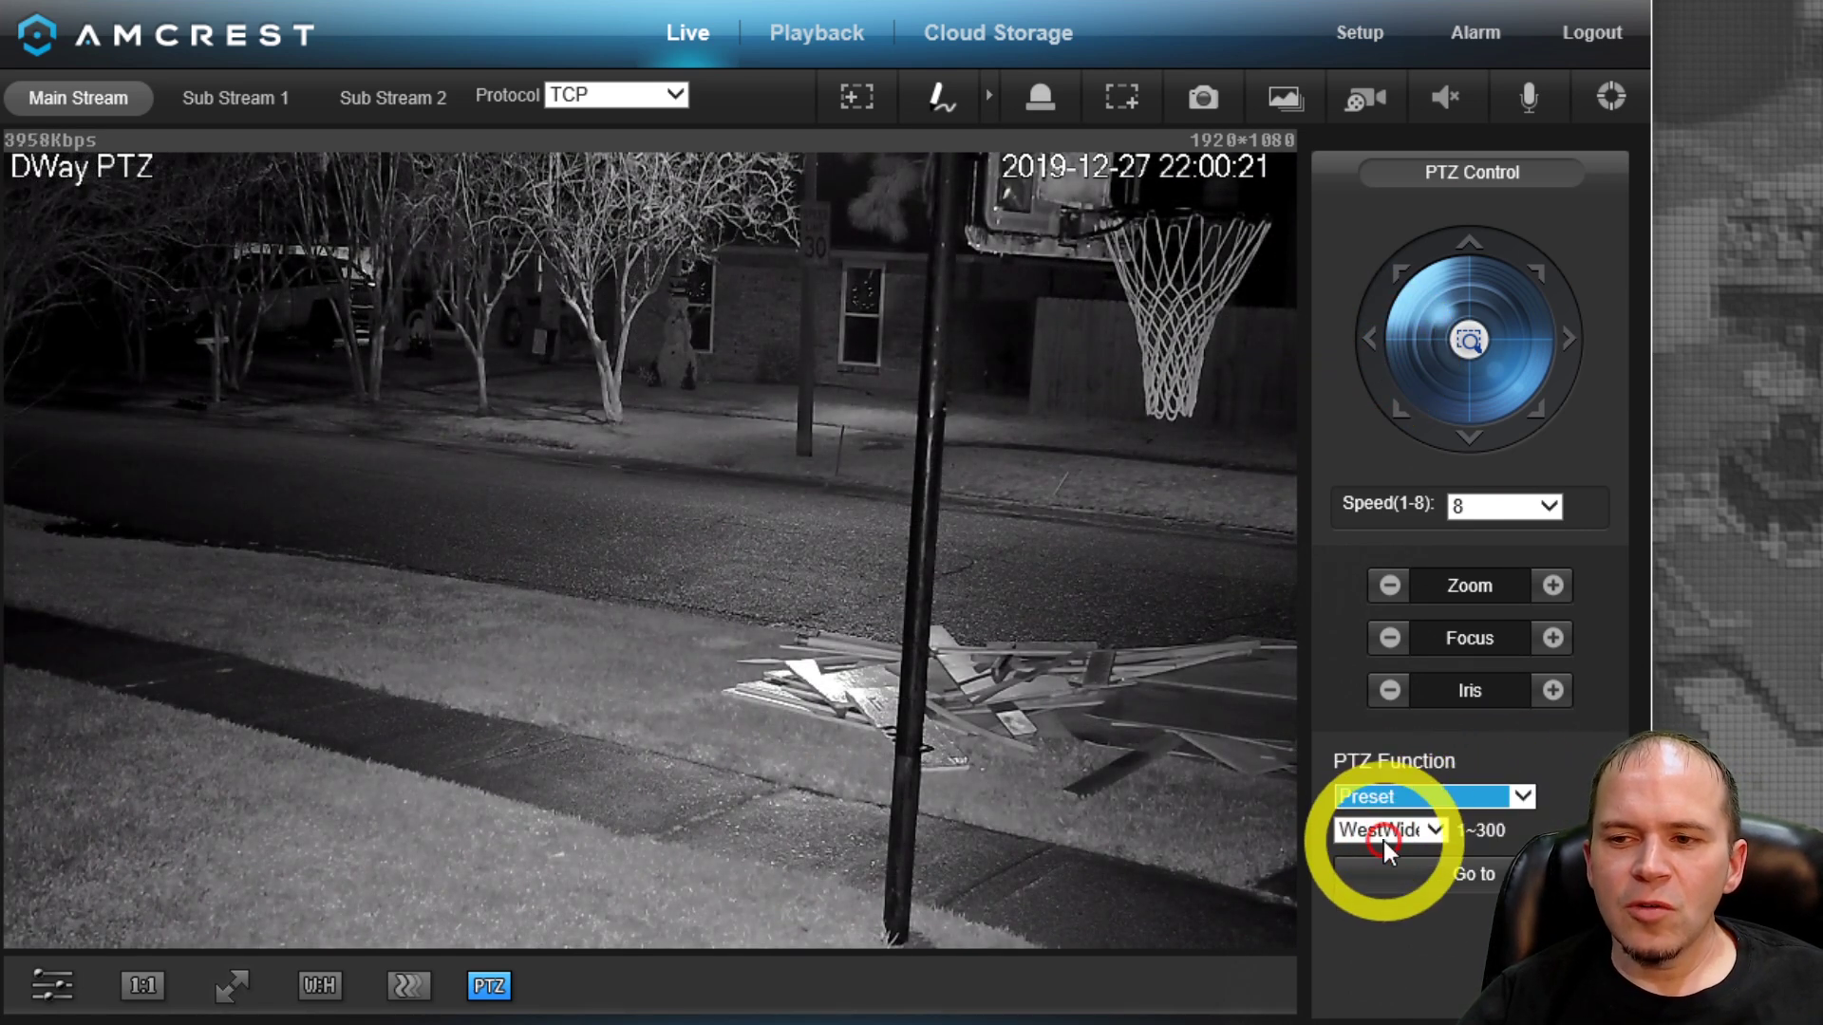
pyautogui.click(1438, 830)
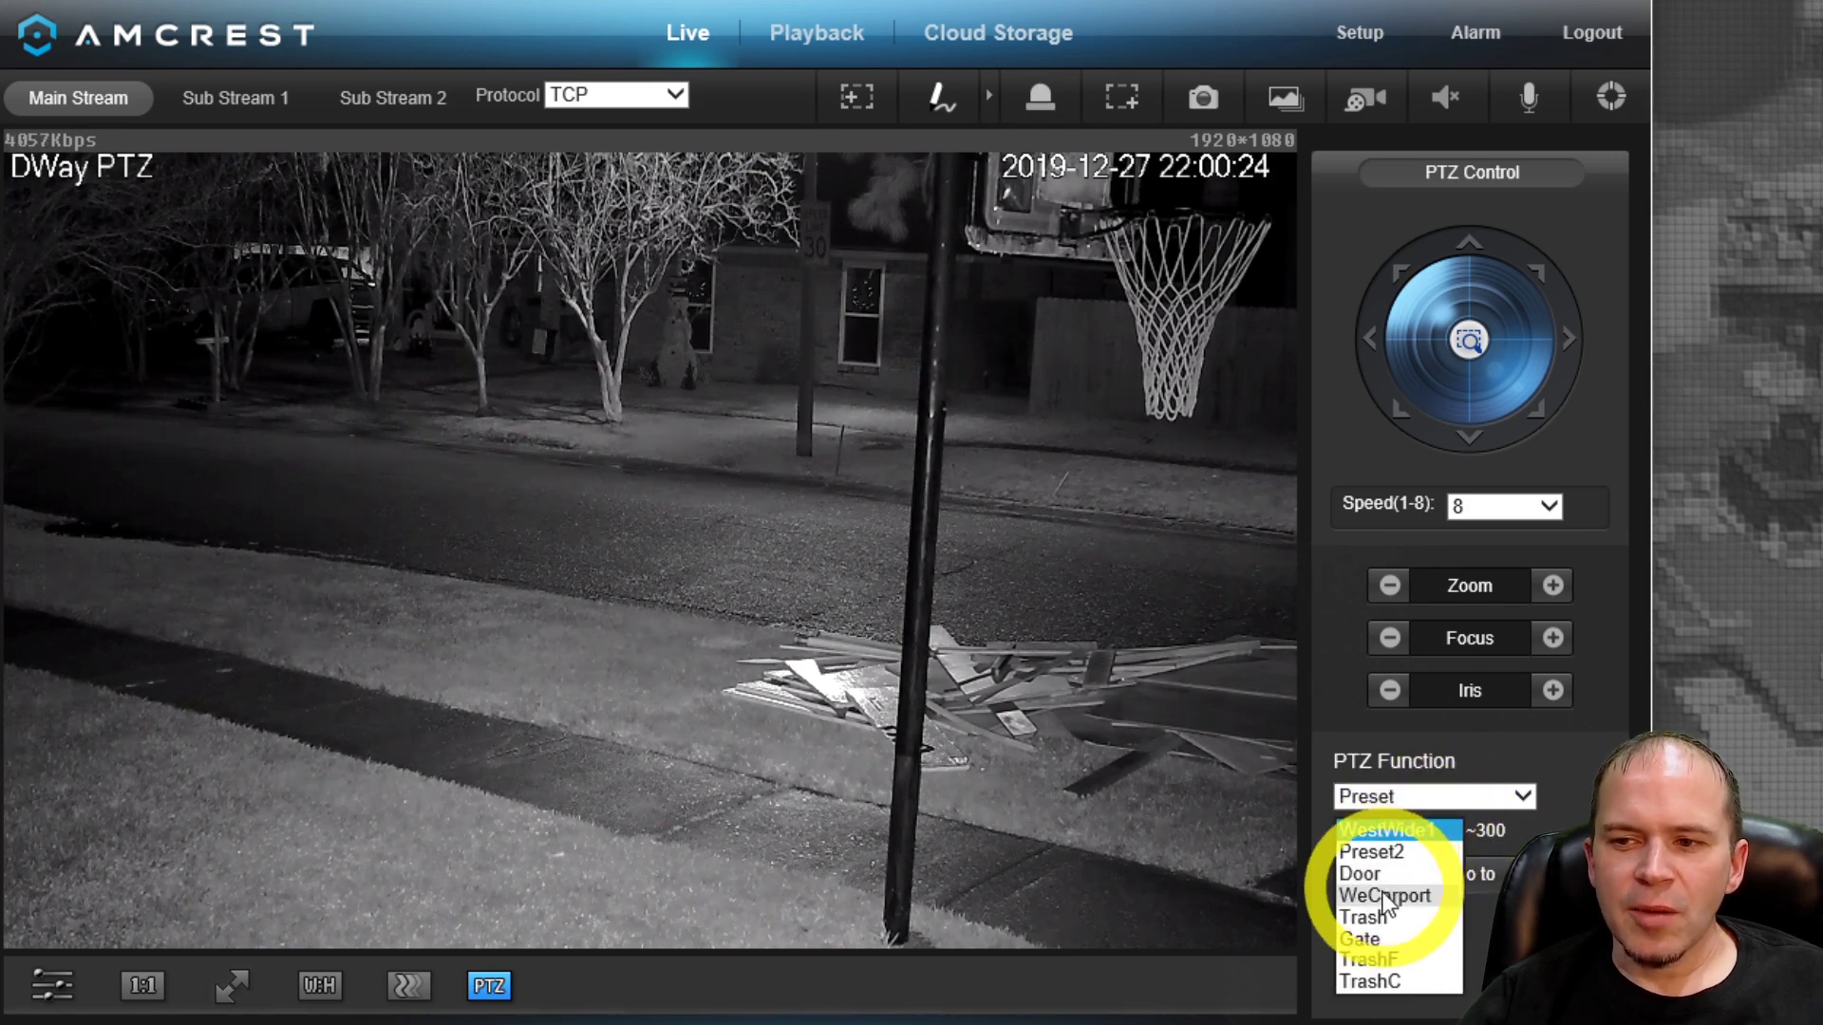
pyautogui.click(1381, 918)
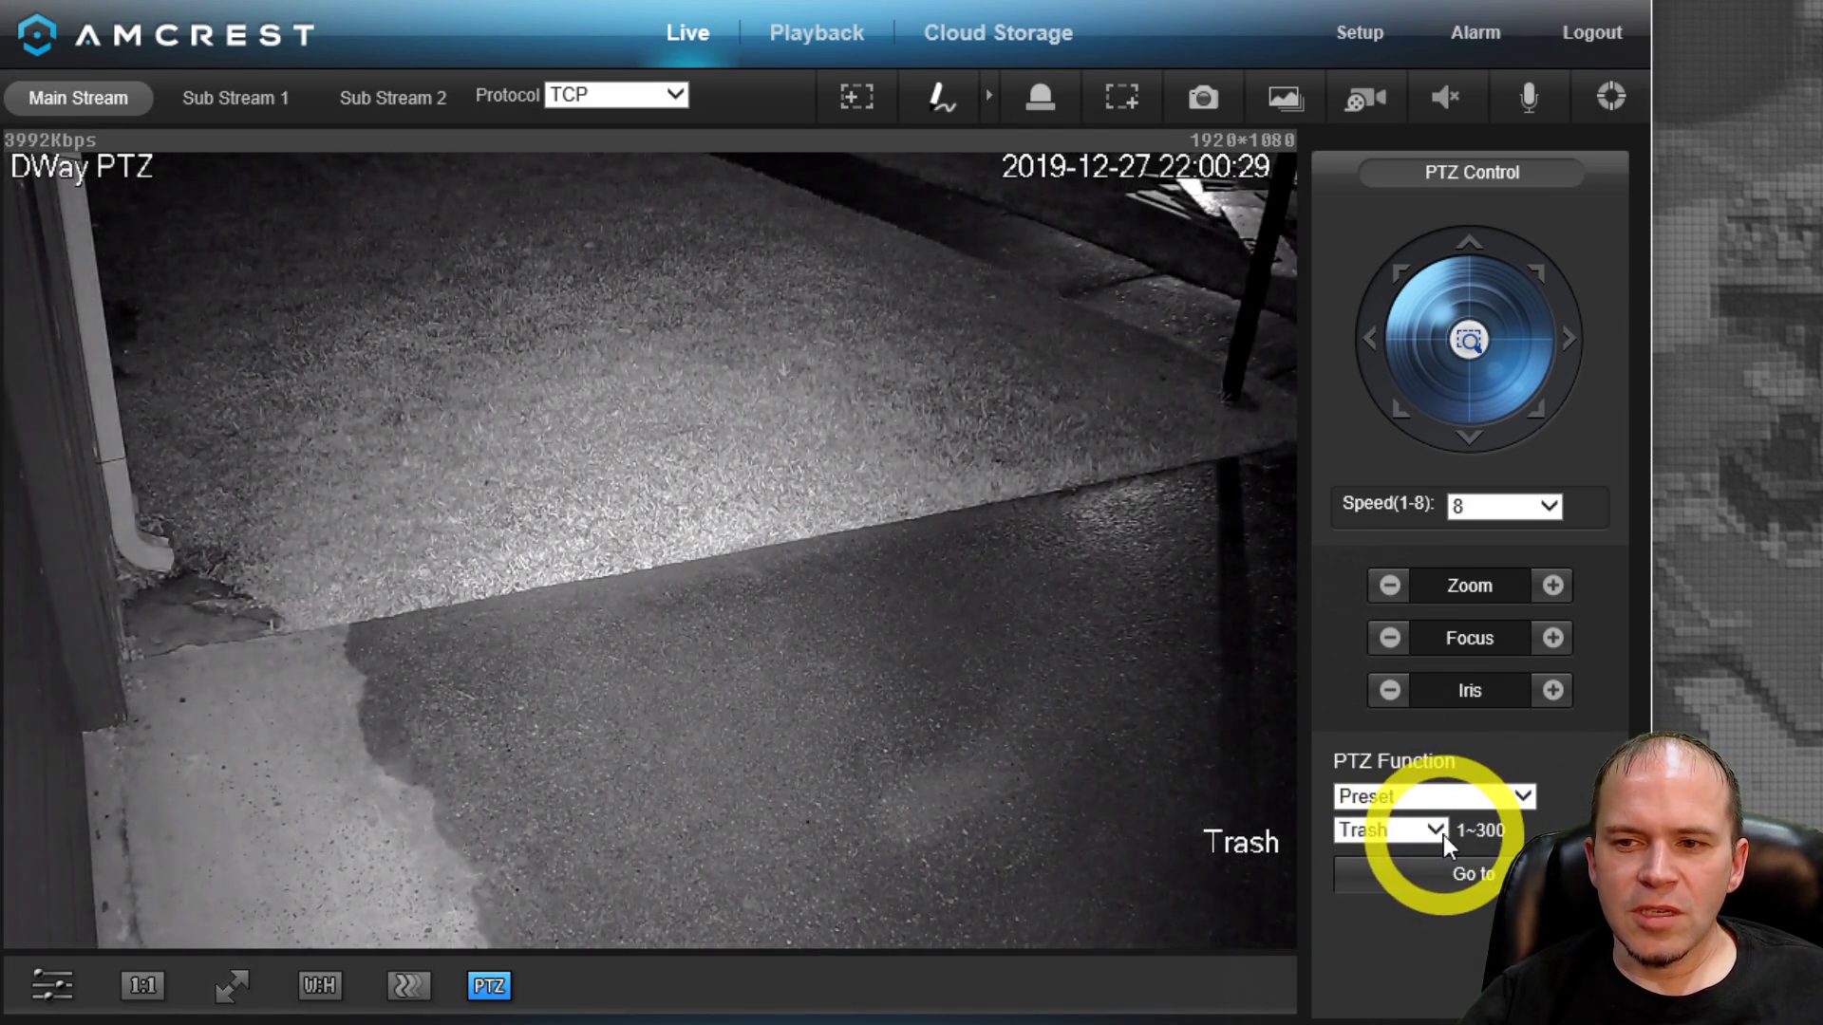
pyautogui.click(1513, 797)
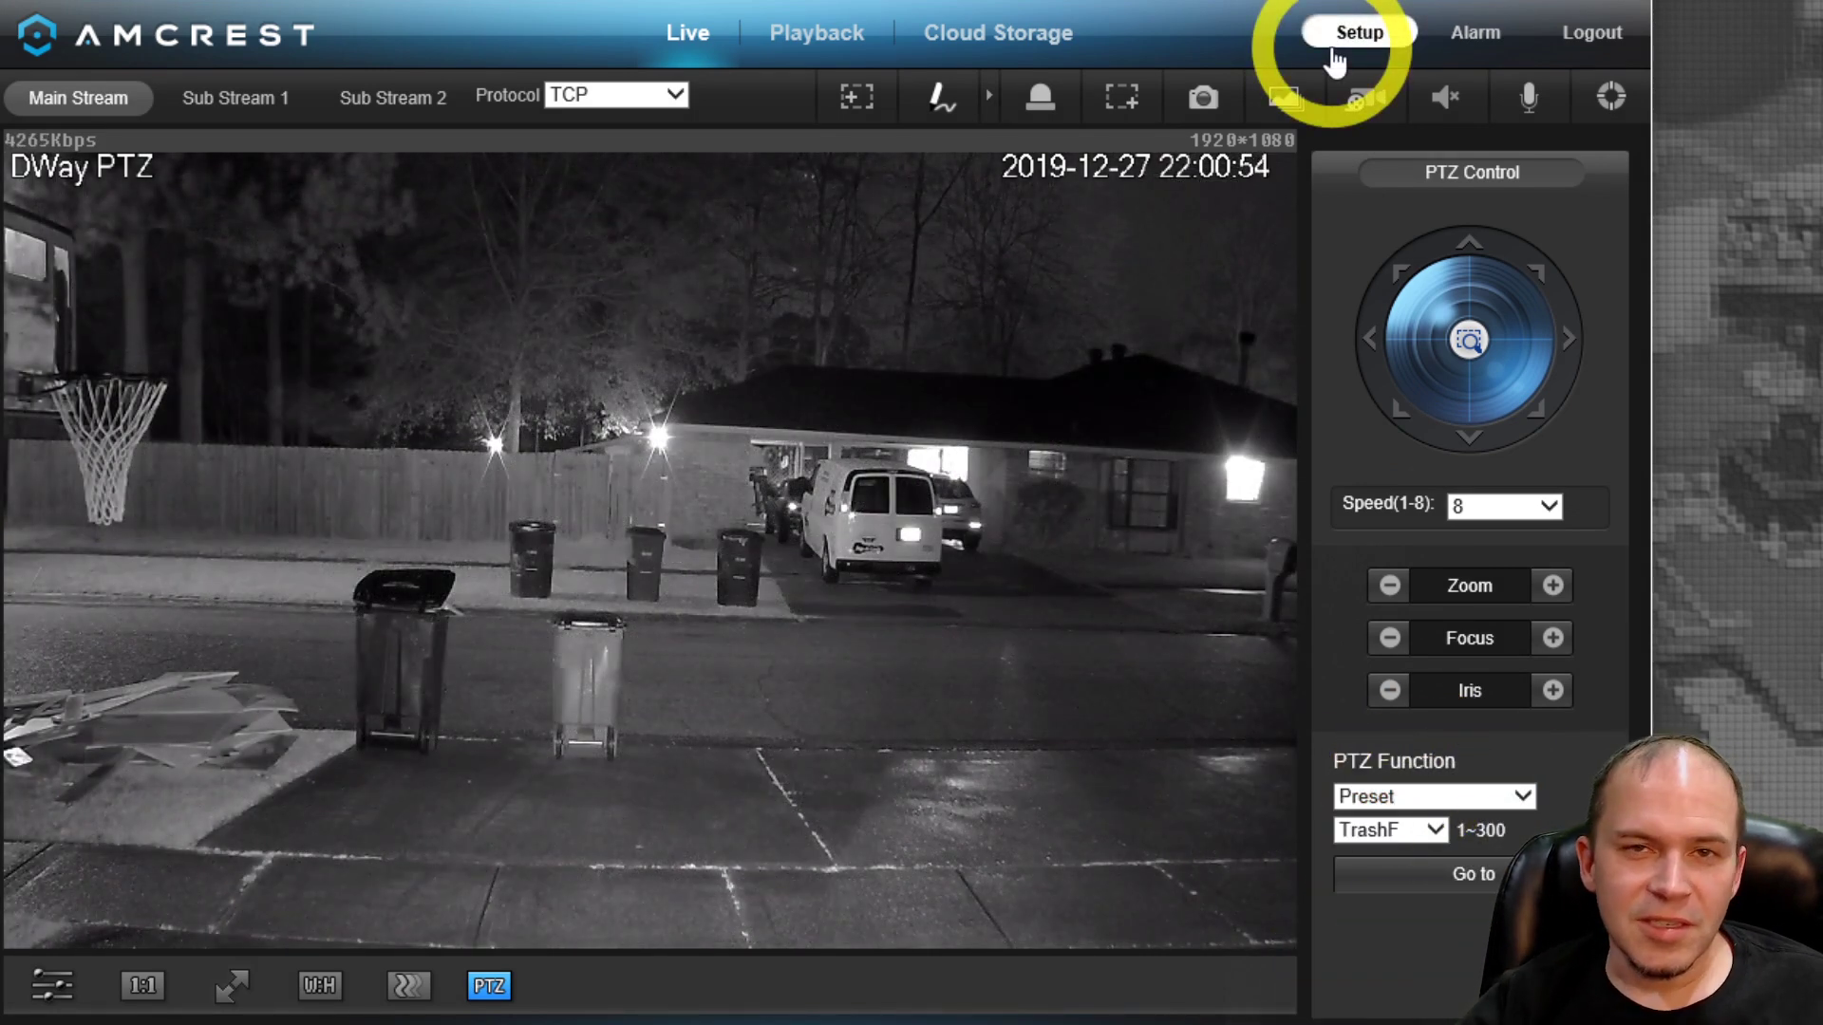
# In Setup, step through Exposure, BLC Mode, WB, Day & Night, Focus & Zoom and IR Light
pyautogui.click(1357, 32)
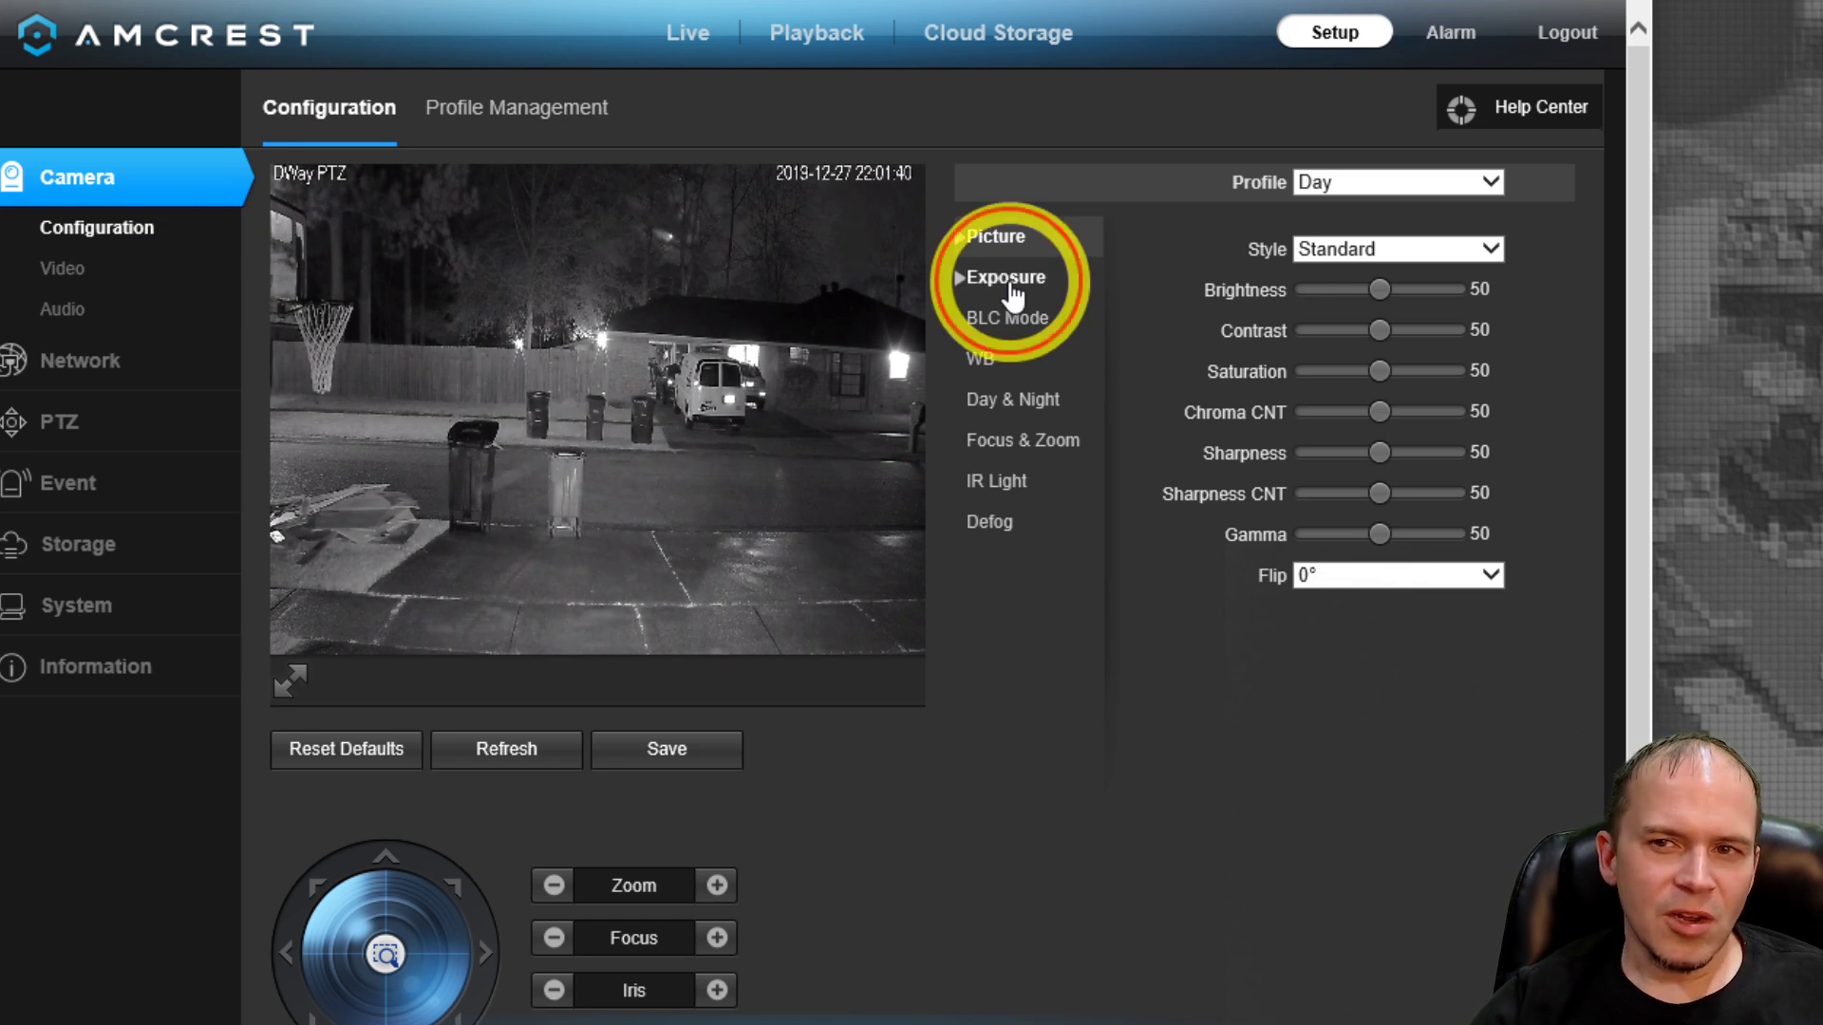
pyautogui.click(1012, 286)
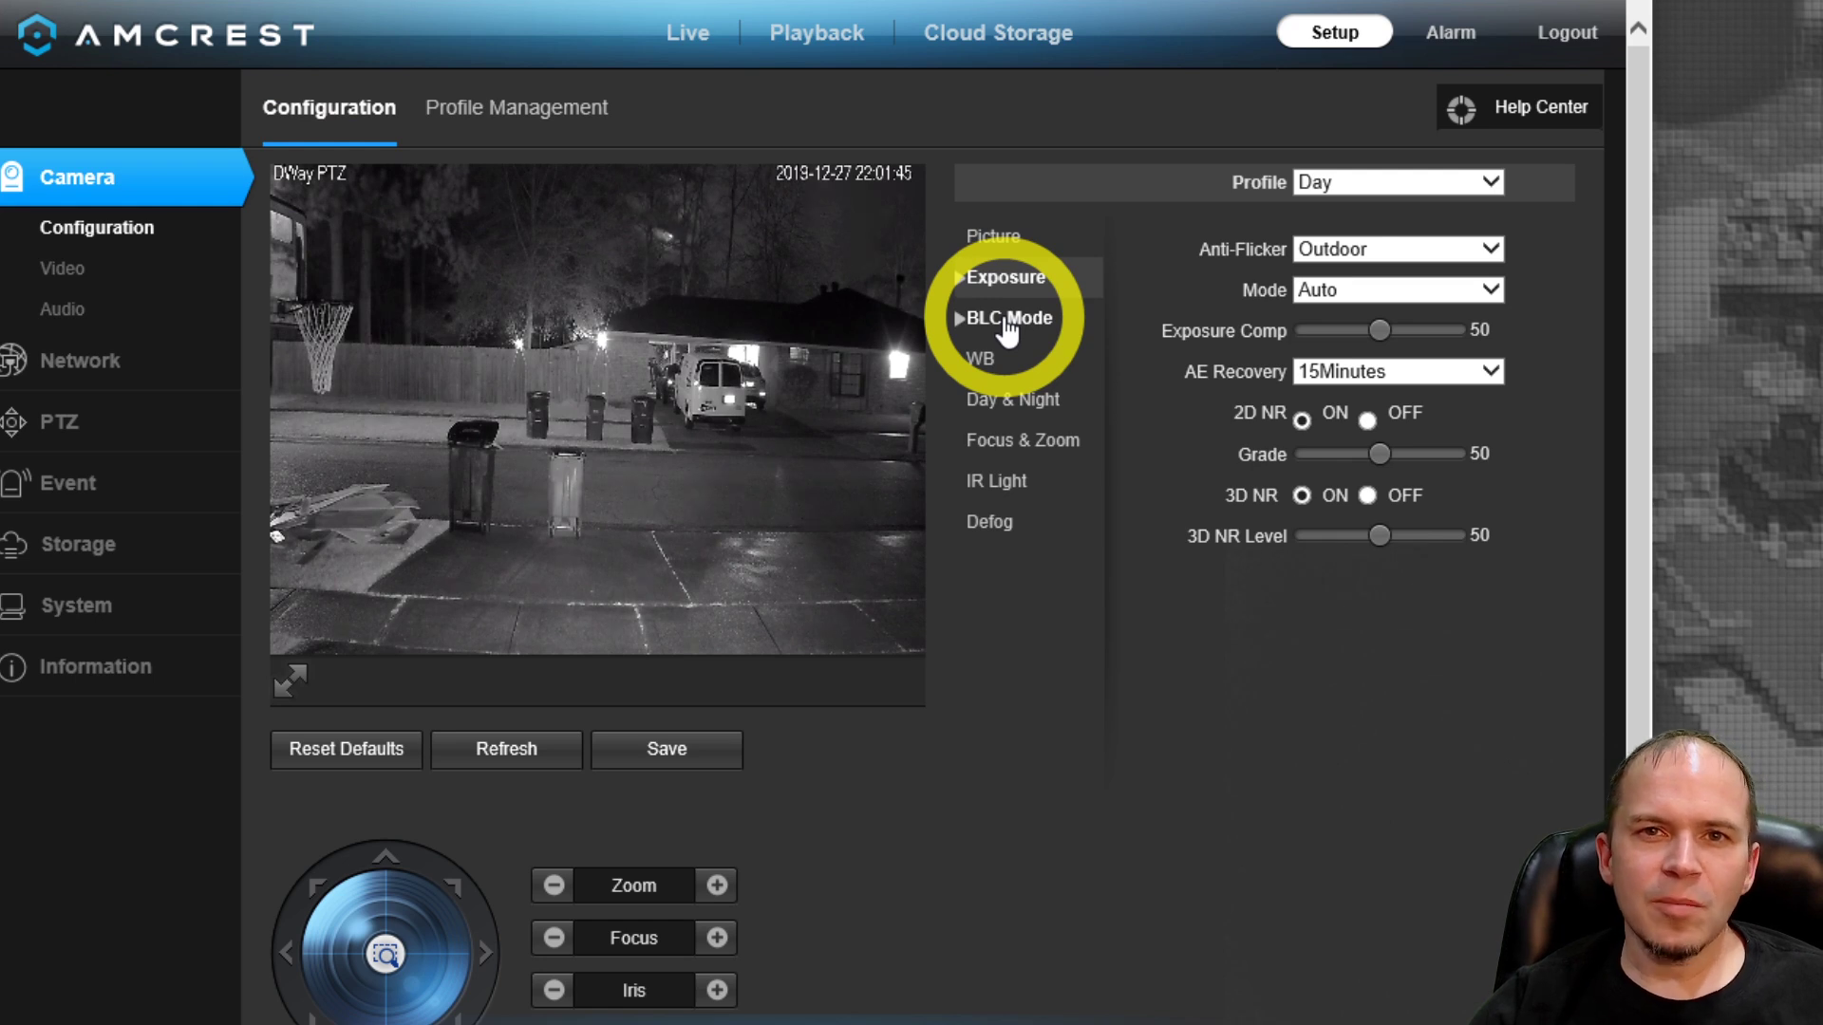
pyautogui.click(1006, 323)
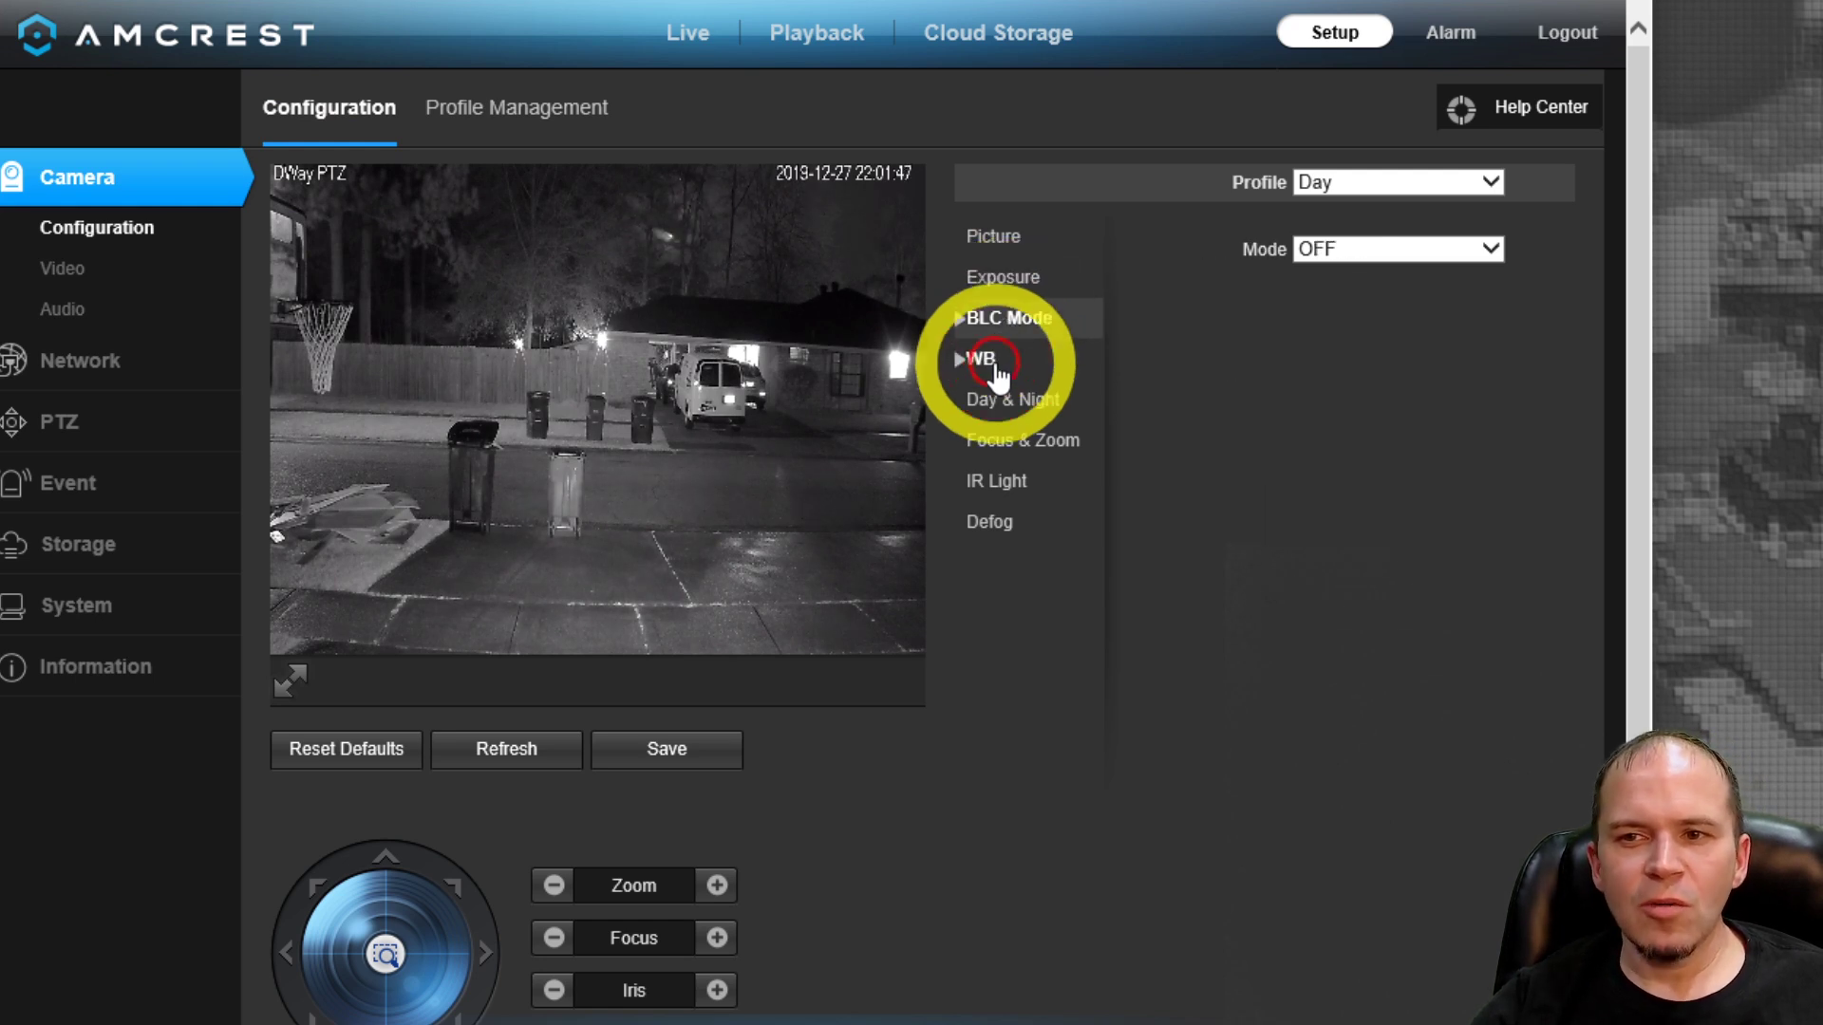
pyautogui.click(986, 368)
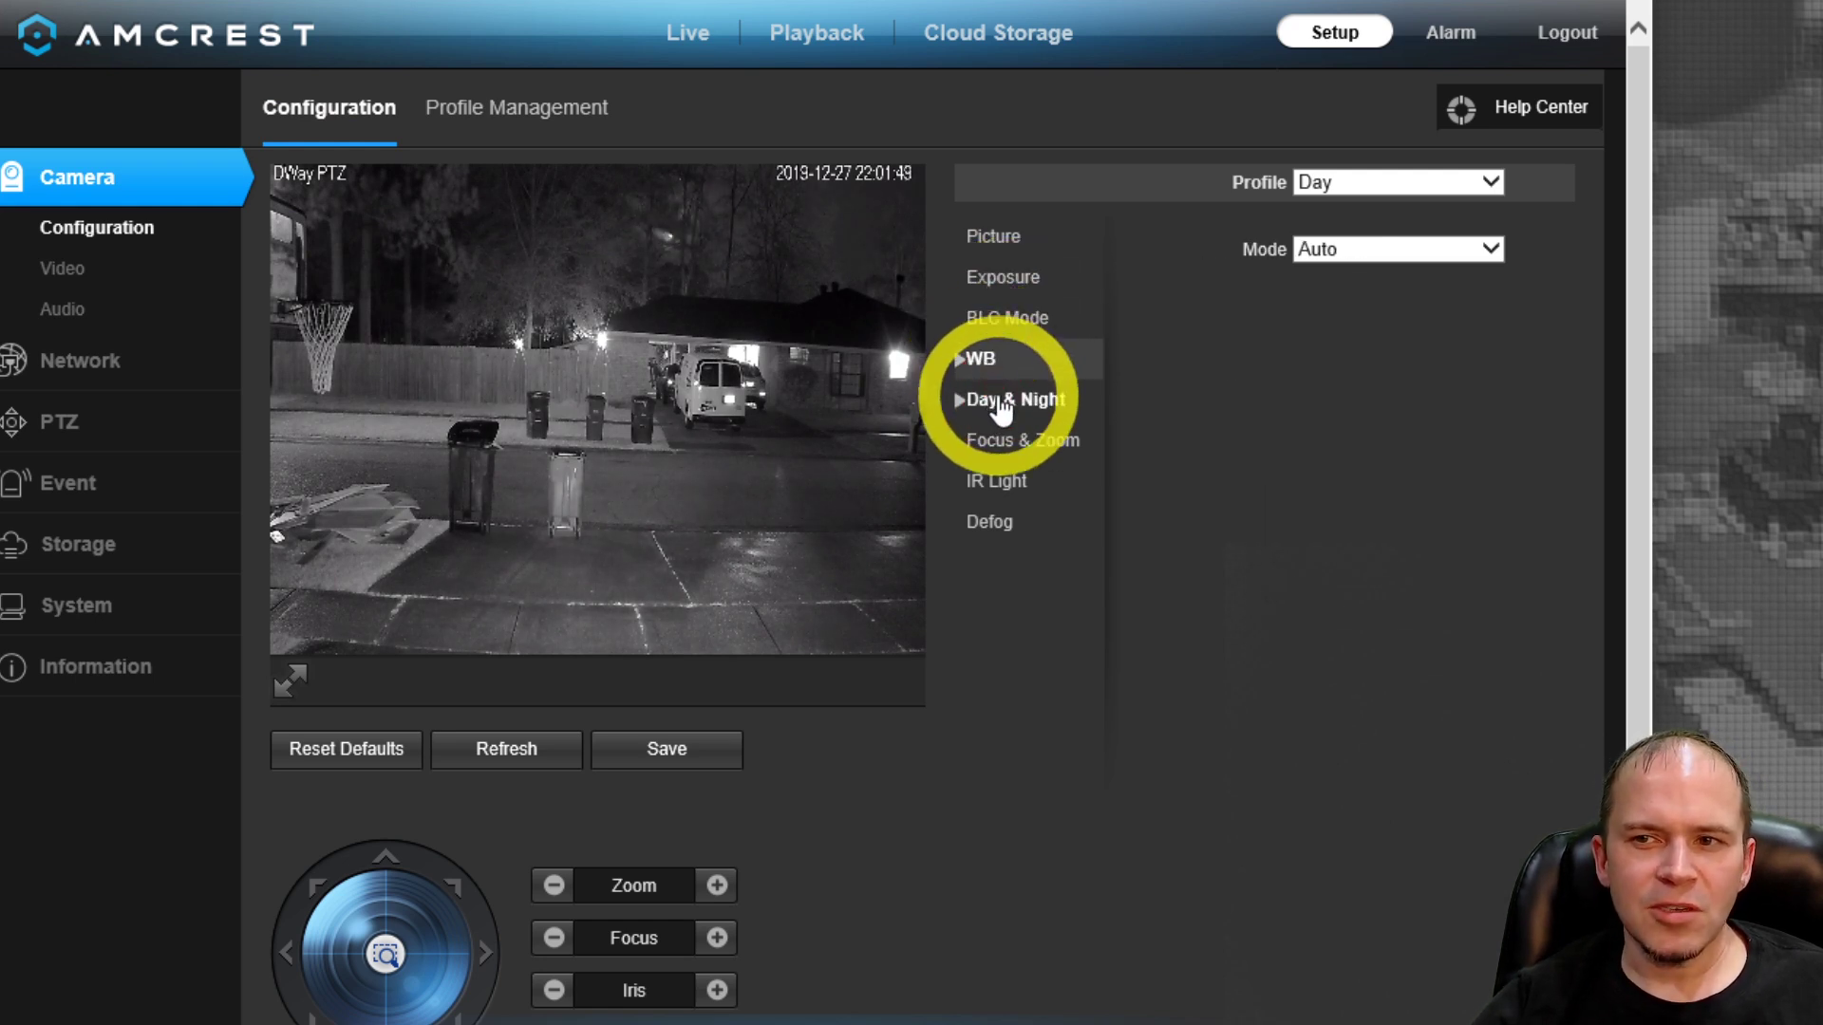
pyautogui.click(996, 401)
pyautogui.click(1005, 457)
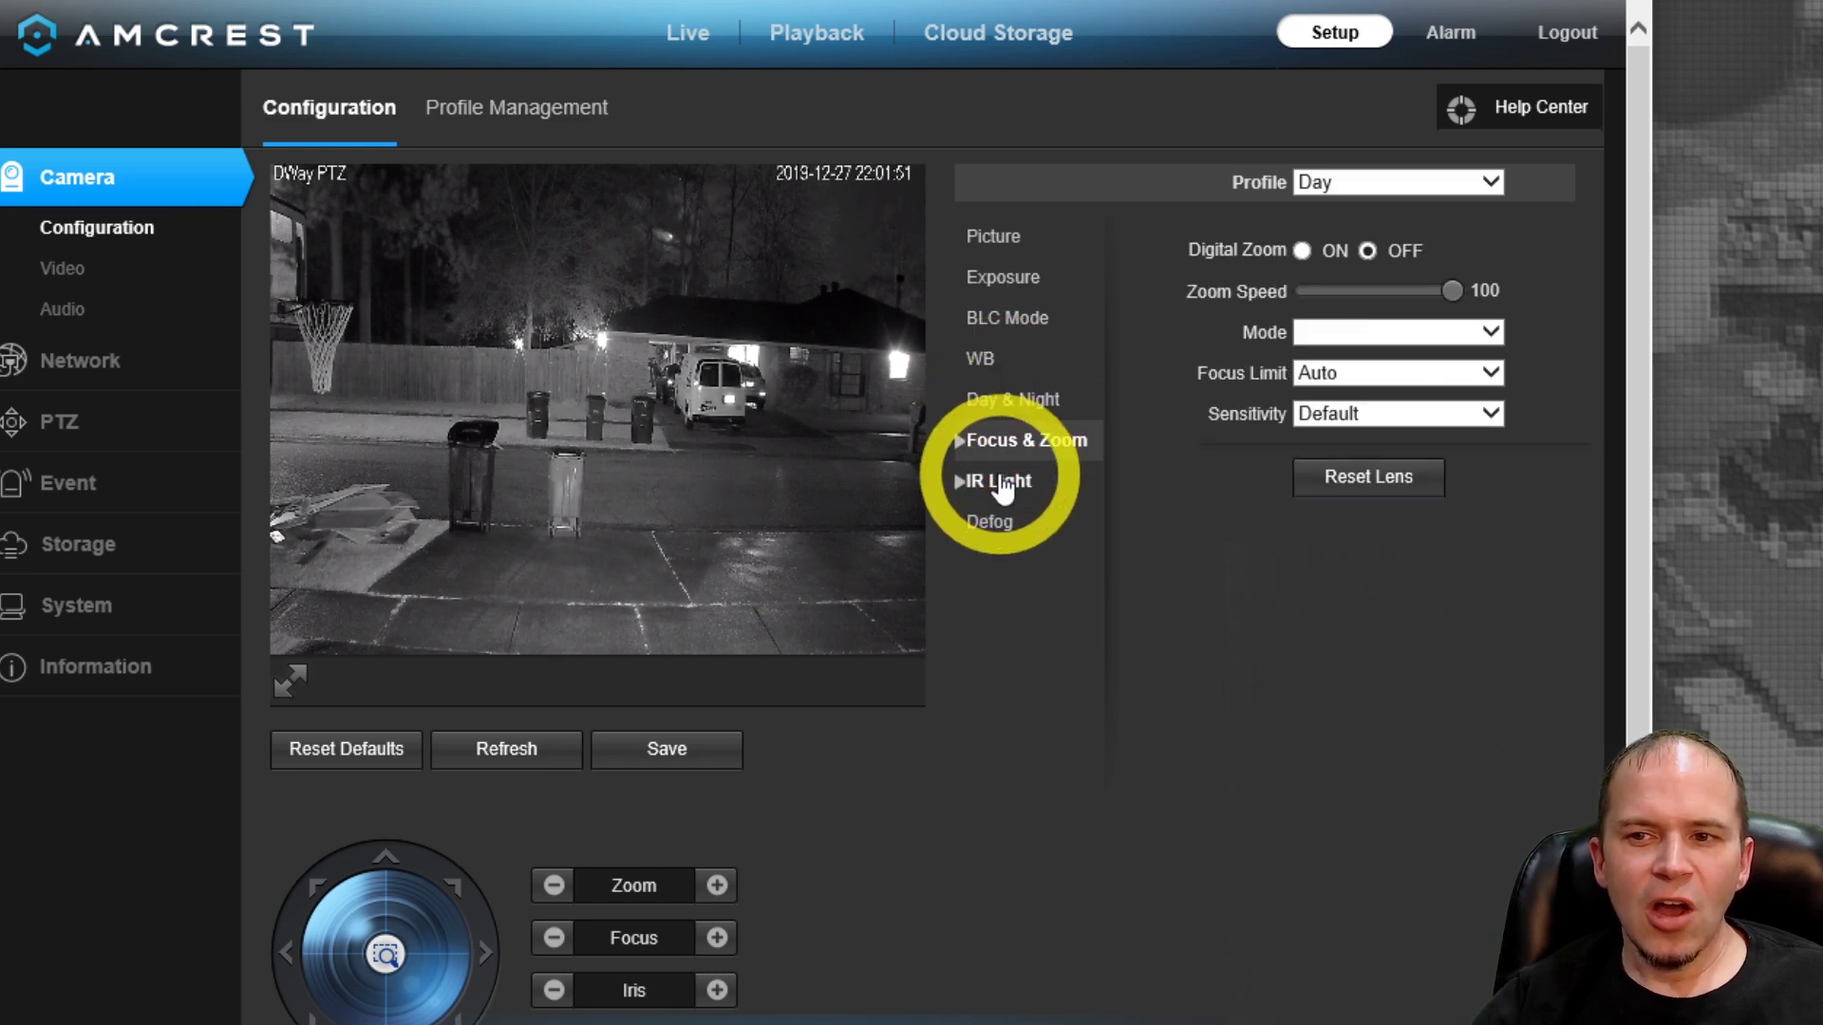
pyautogui.click(1002, 486)
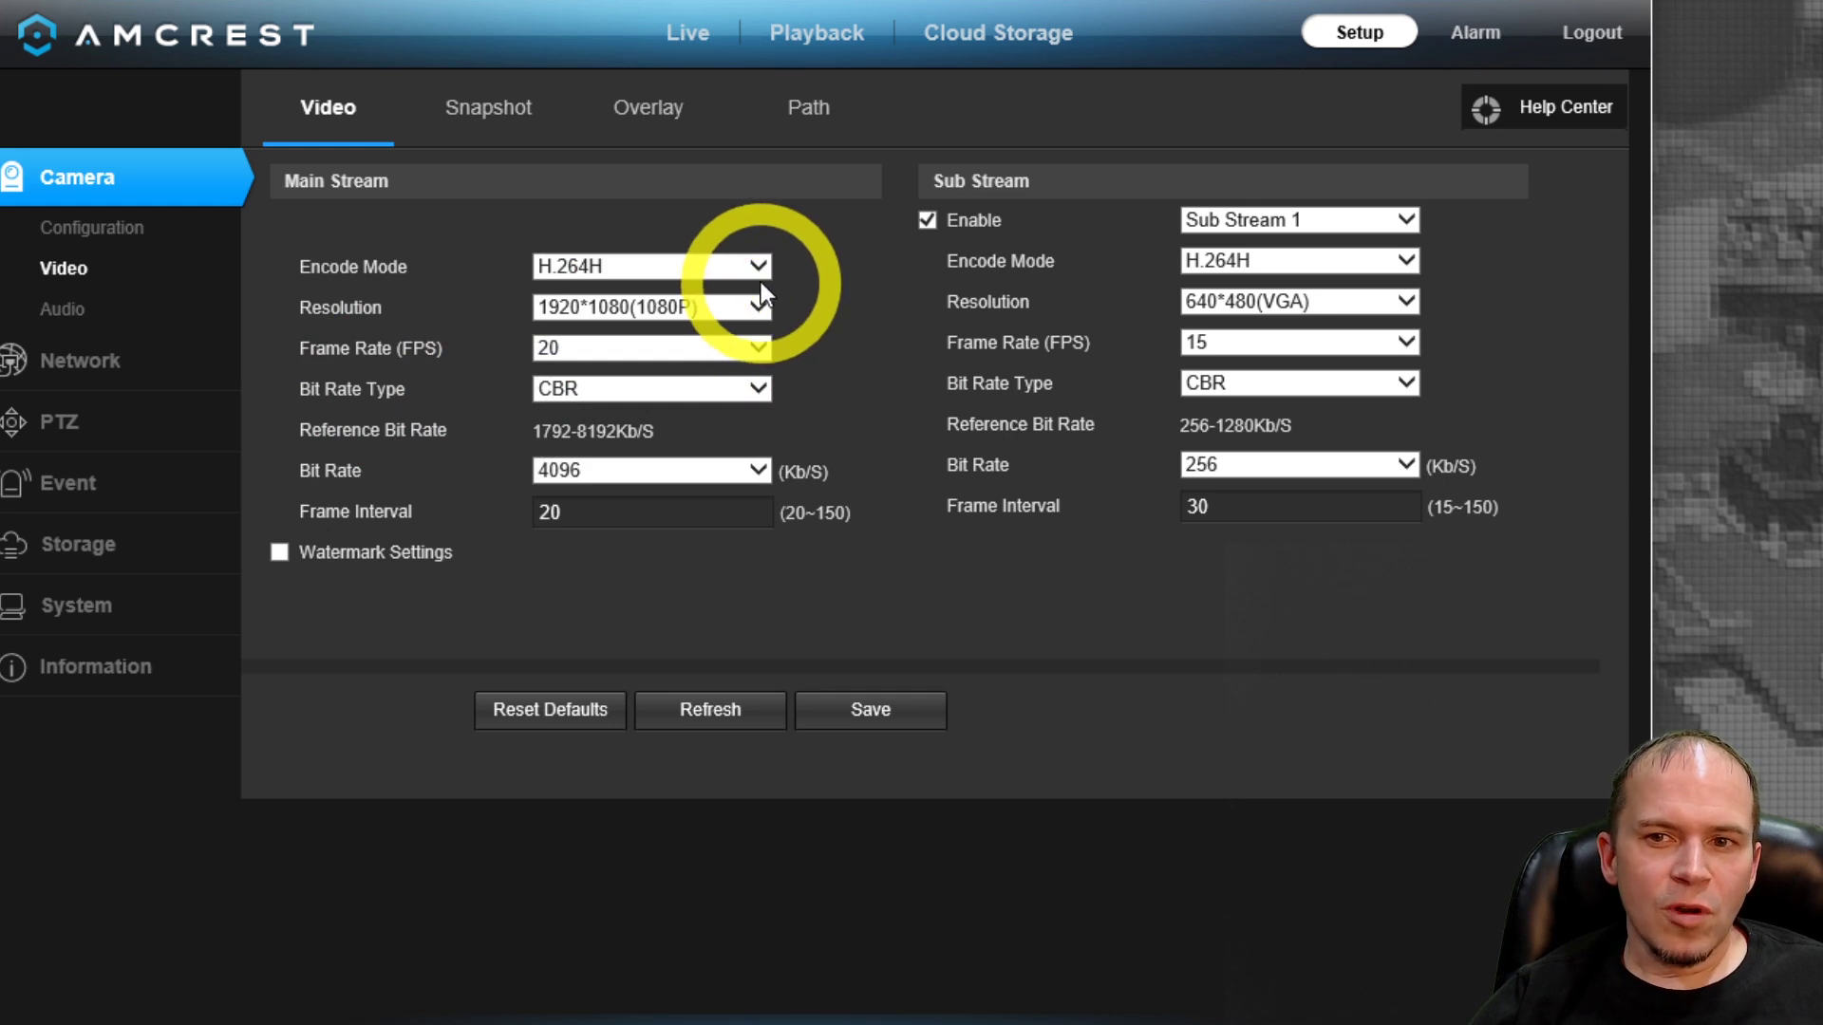
# Check the main stream dropdowns, leaving H.264H, 1080P, 20 fps and frame interval 20 unchanged
pyautogui.click(759, 268)
pyautogui.click(811, 277)
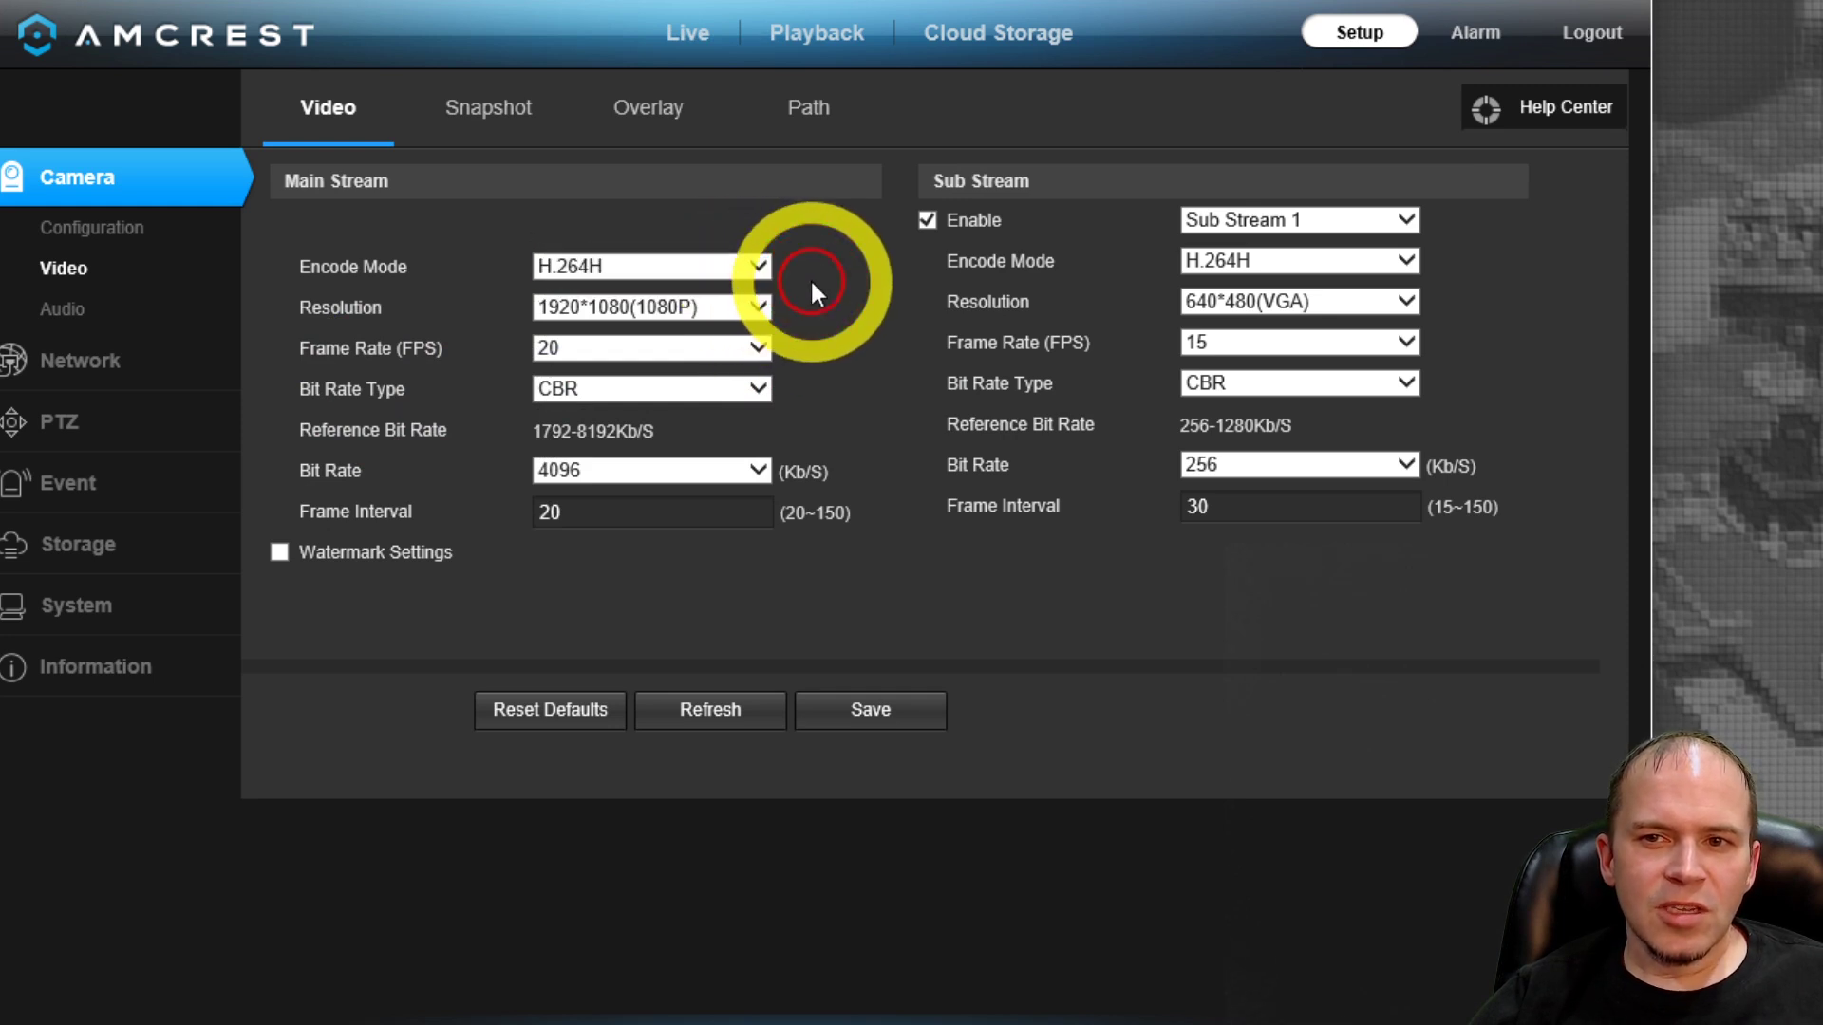
pyautogui.click(759, 275)
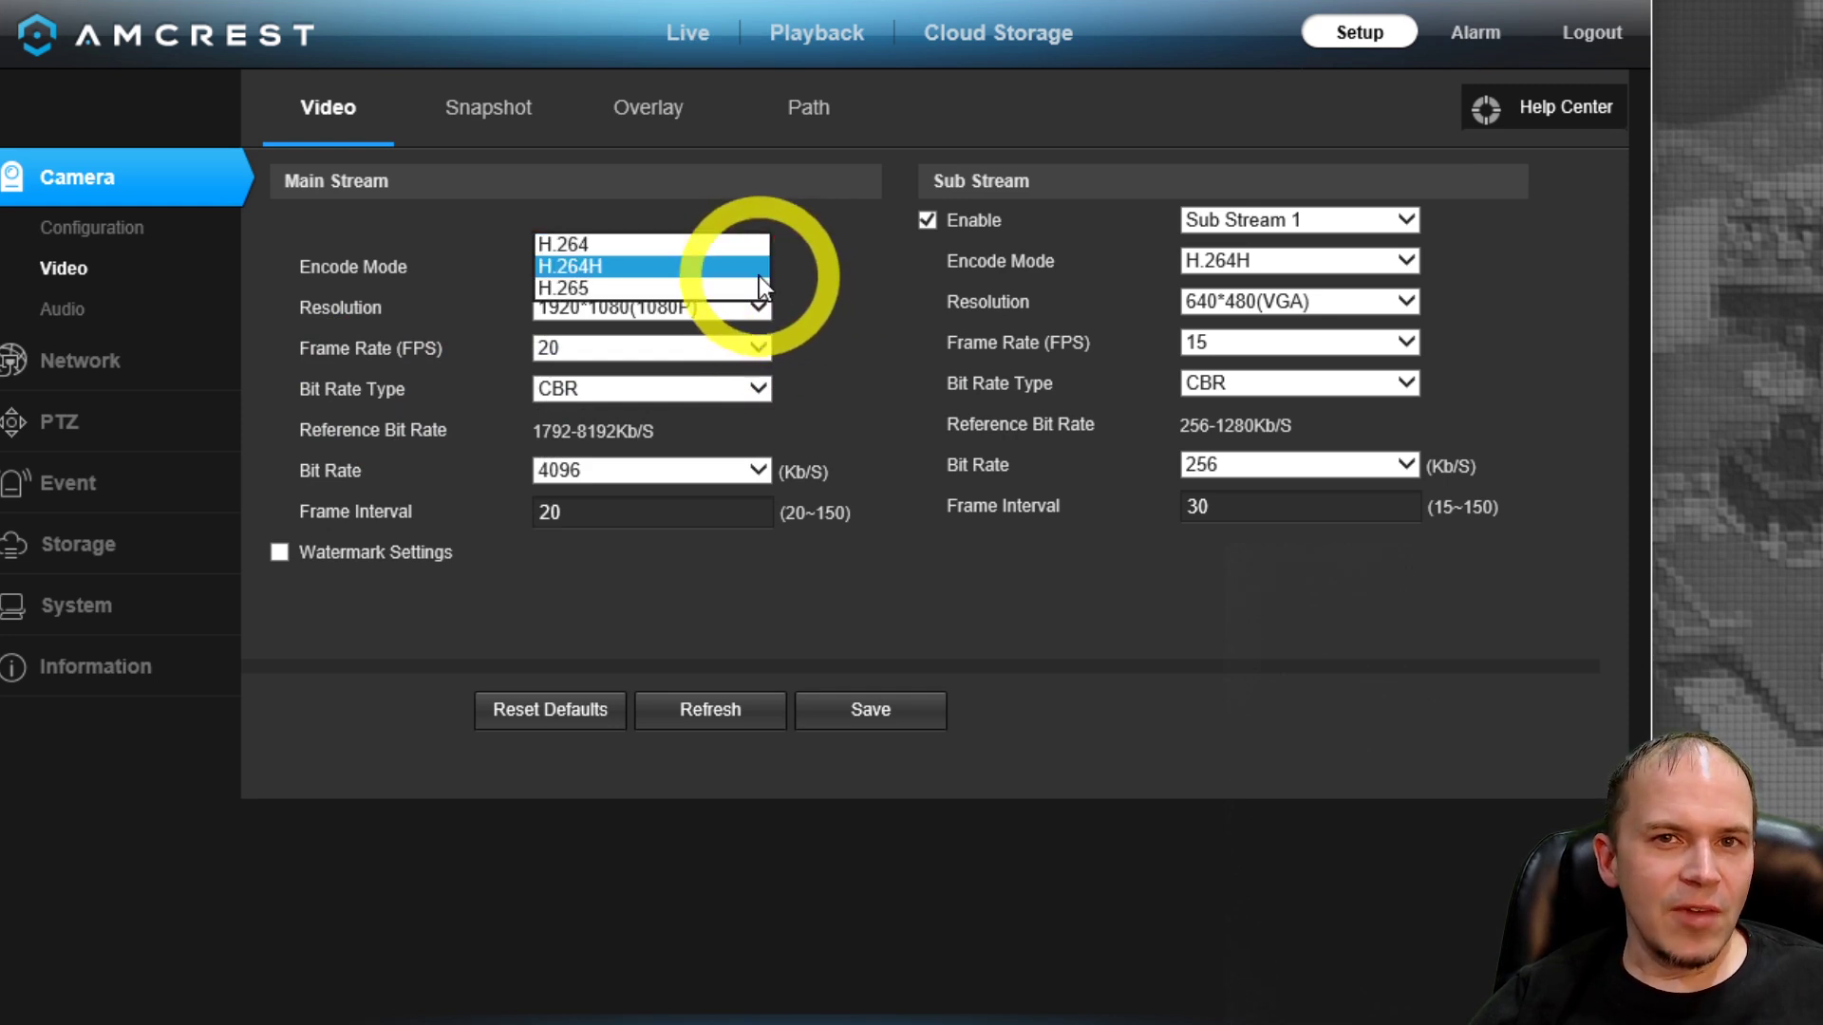
pyautogui.click(773, 279)
pyautogui.click(766, 303)
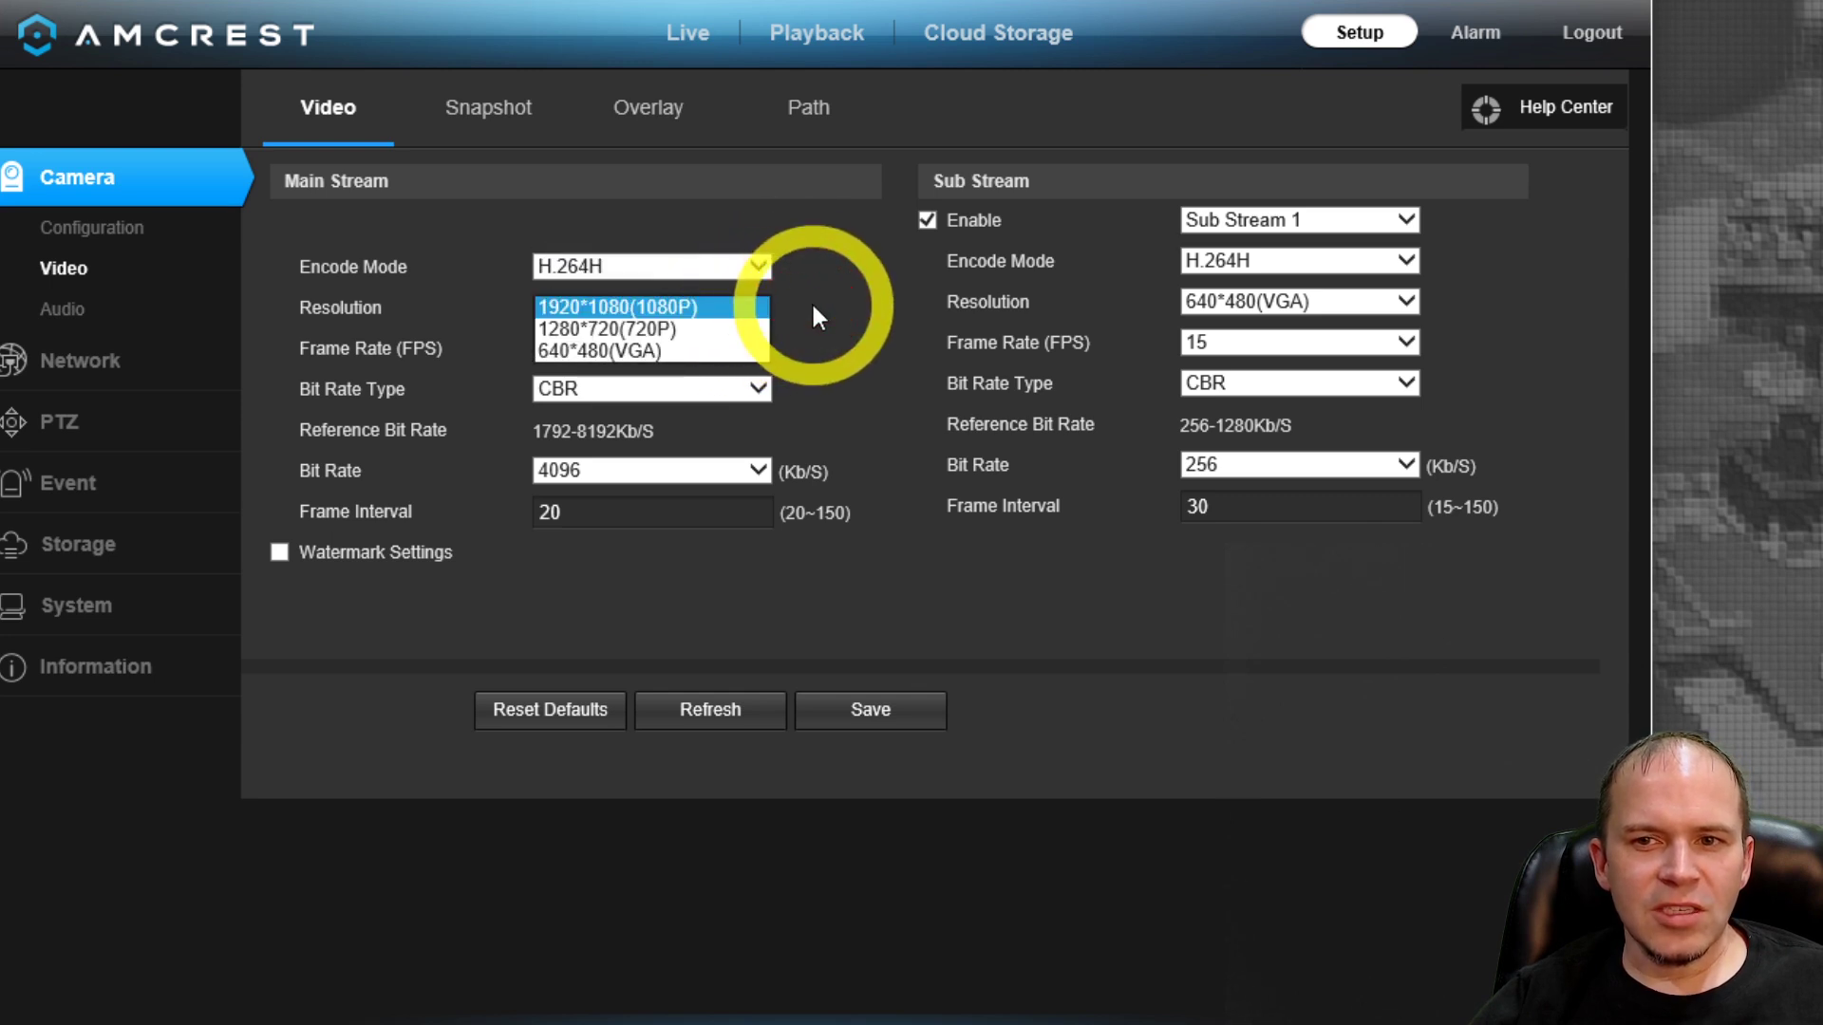
pyautogui.click(810, 300)
pyautogui.click(760, 345)
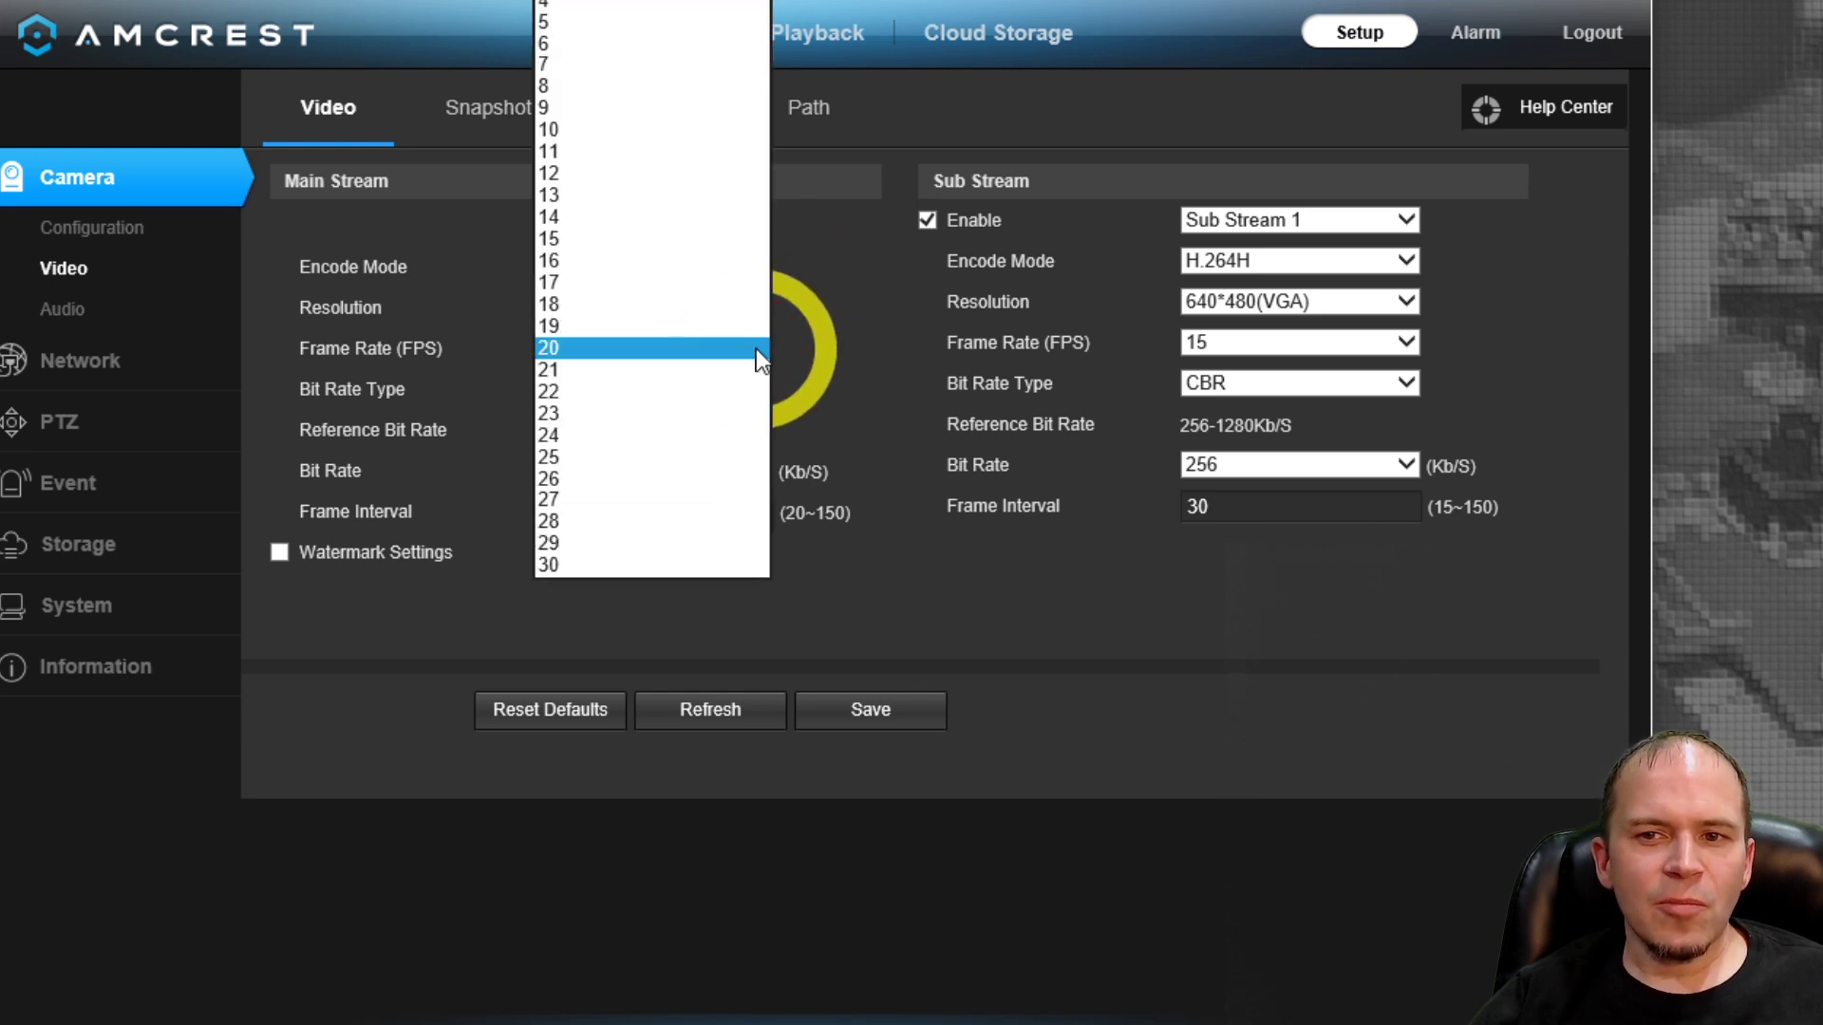
pyautogui.click(833, 334)
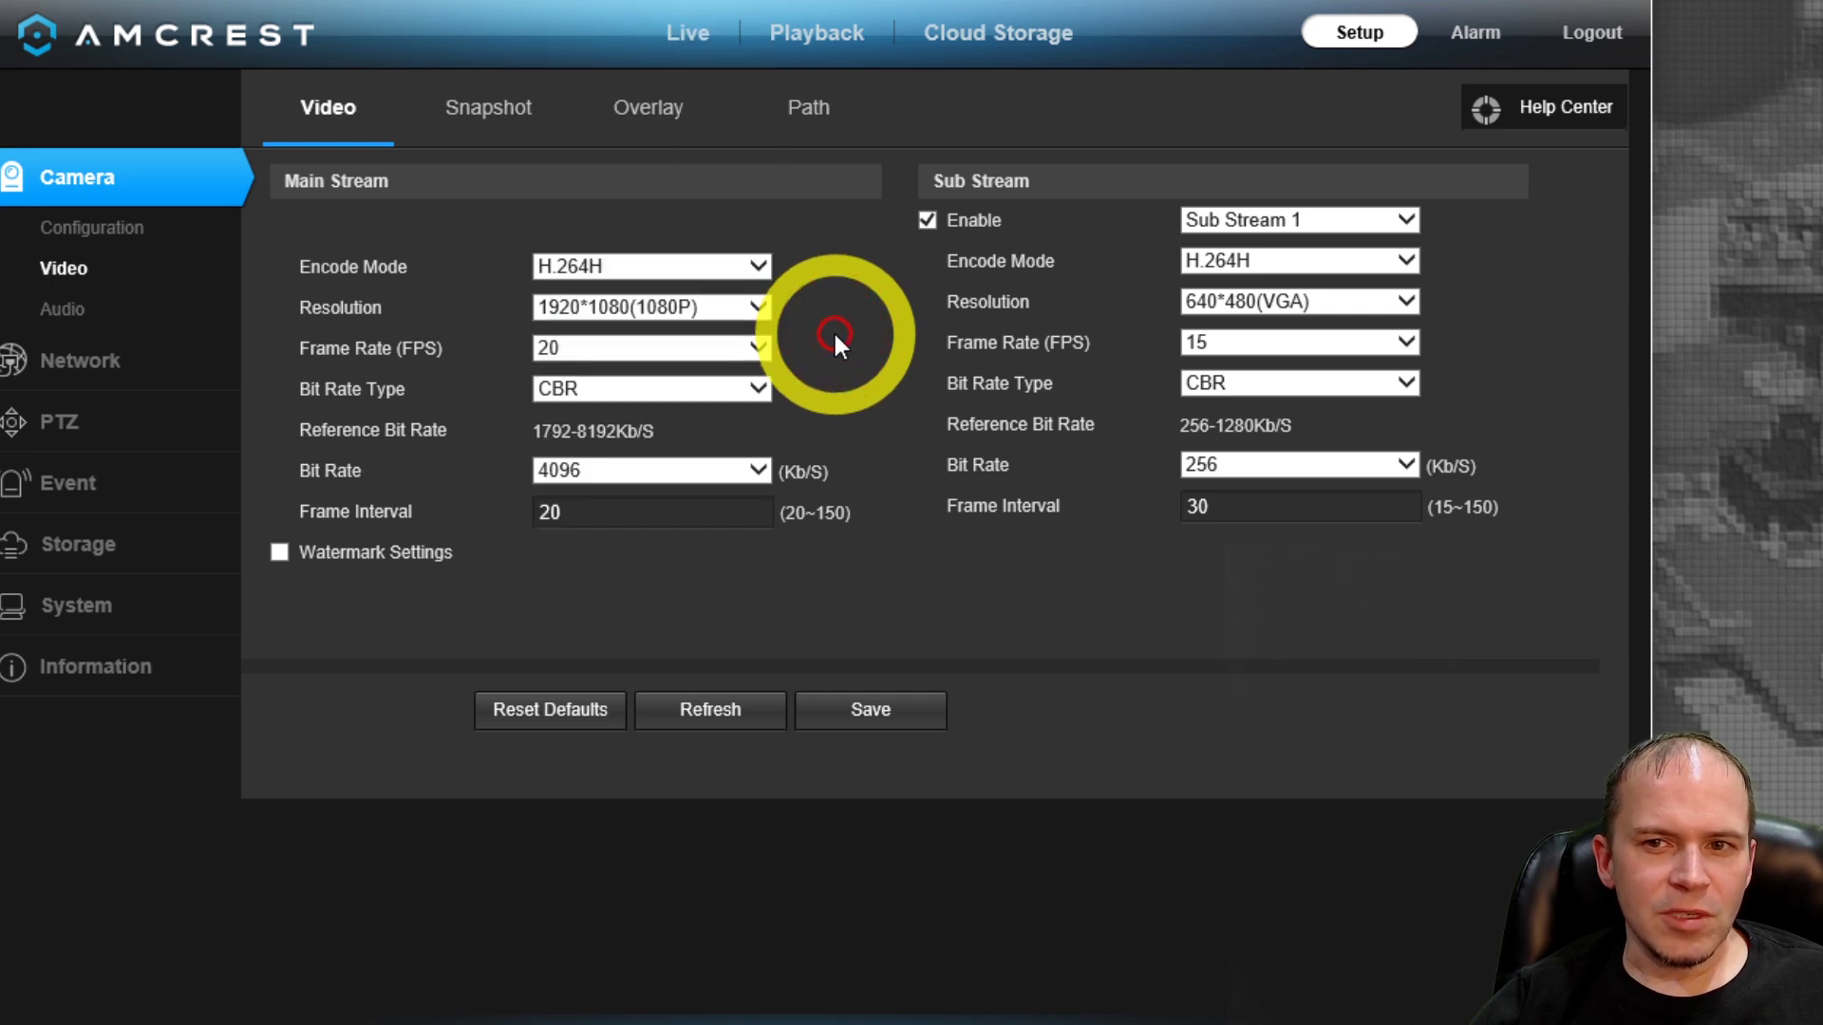
pyautogui.doubleClick(575, 517)
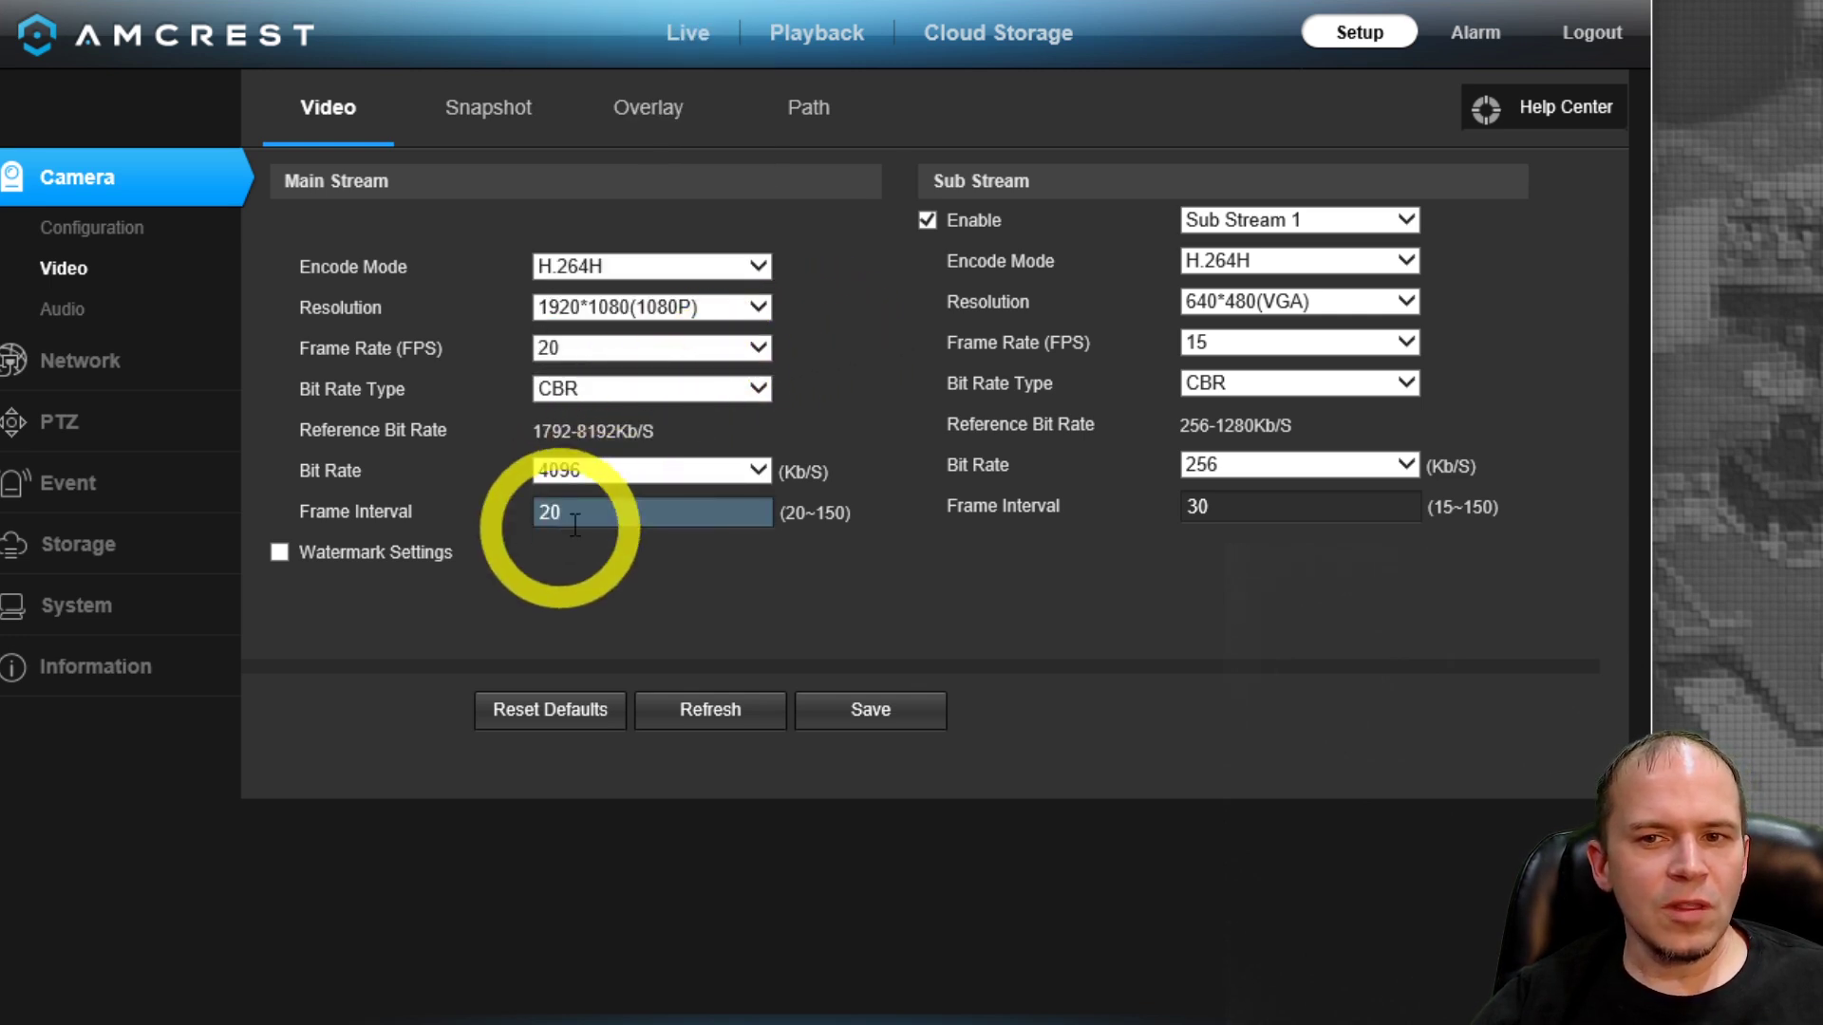
pyautogui.click(555, 539)
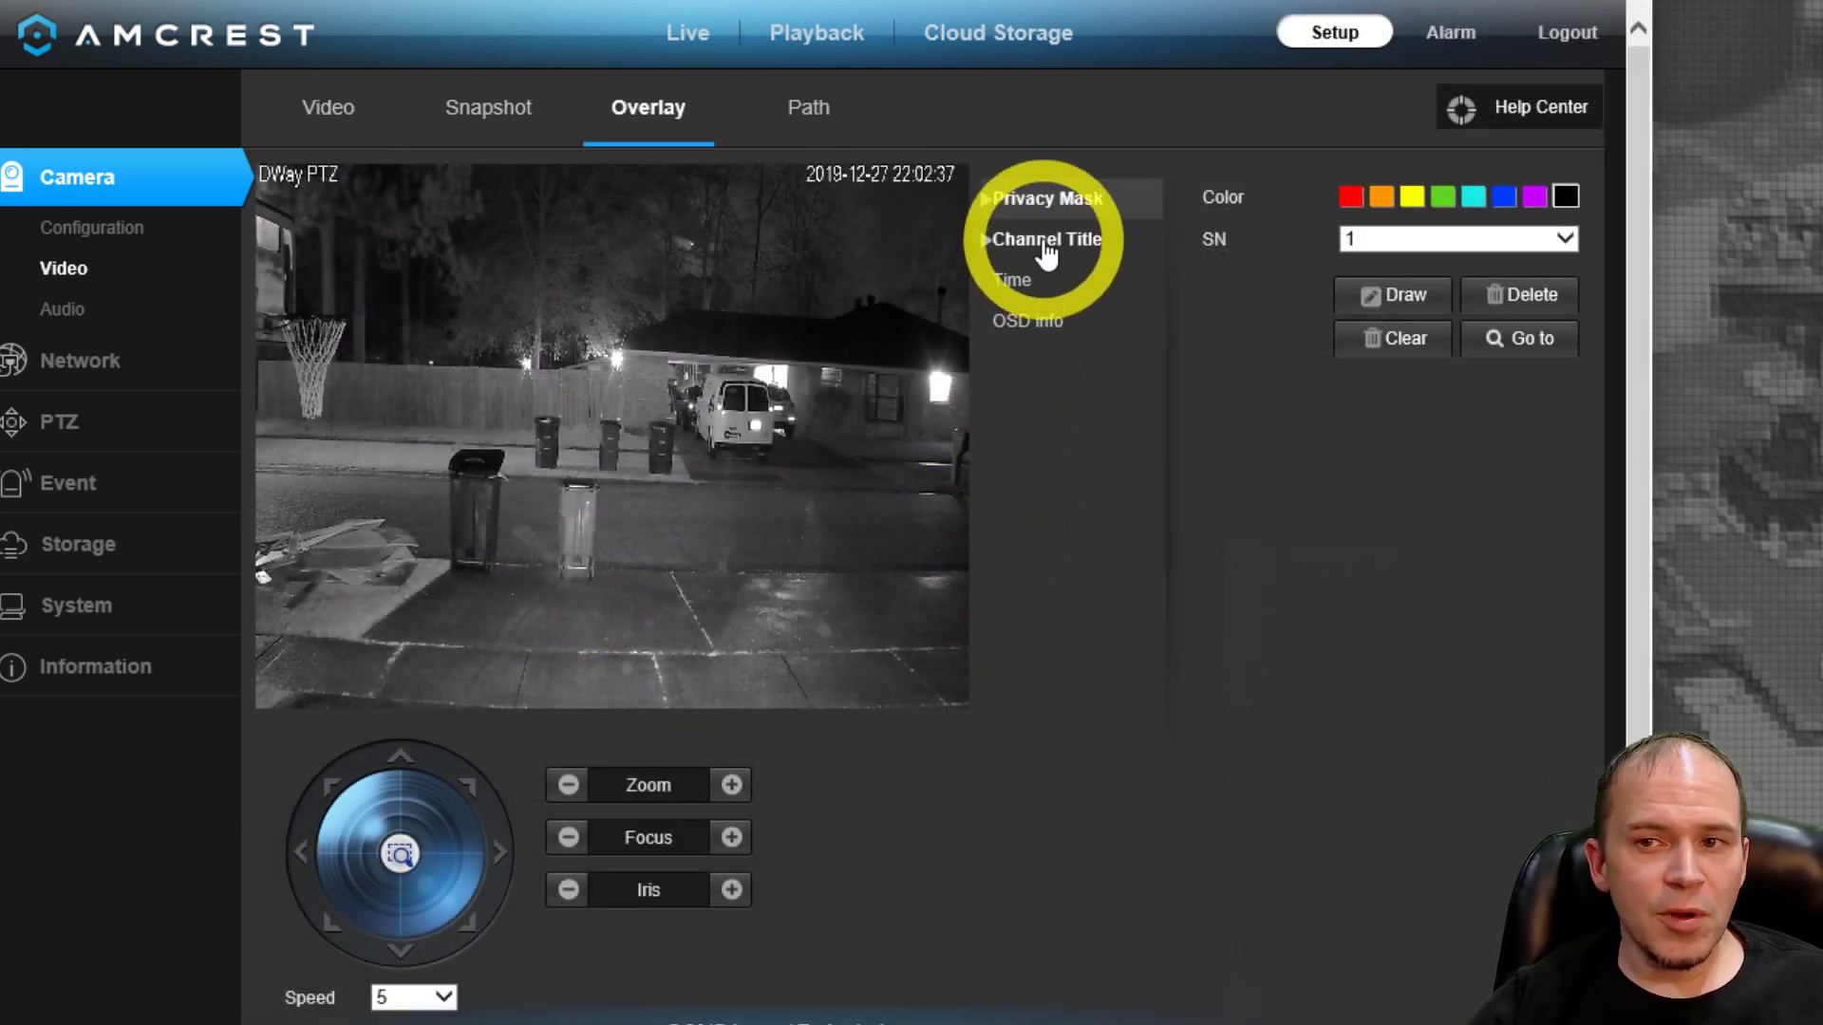
# Move the Channel Title box lower on the preview, save it, and show Network Connection ports
pyautogui.click(1046, 249)
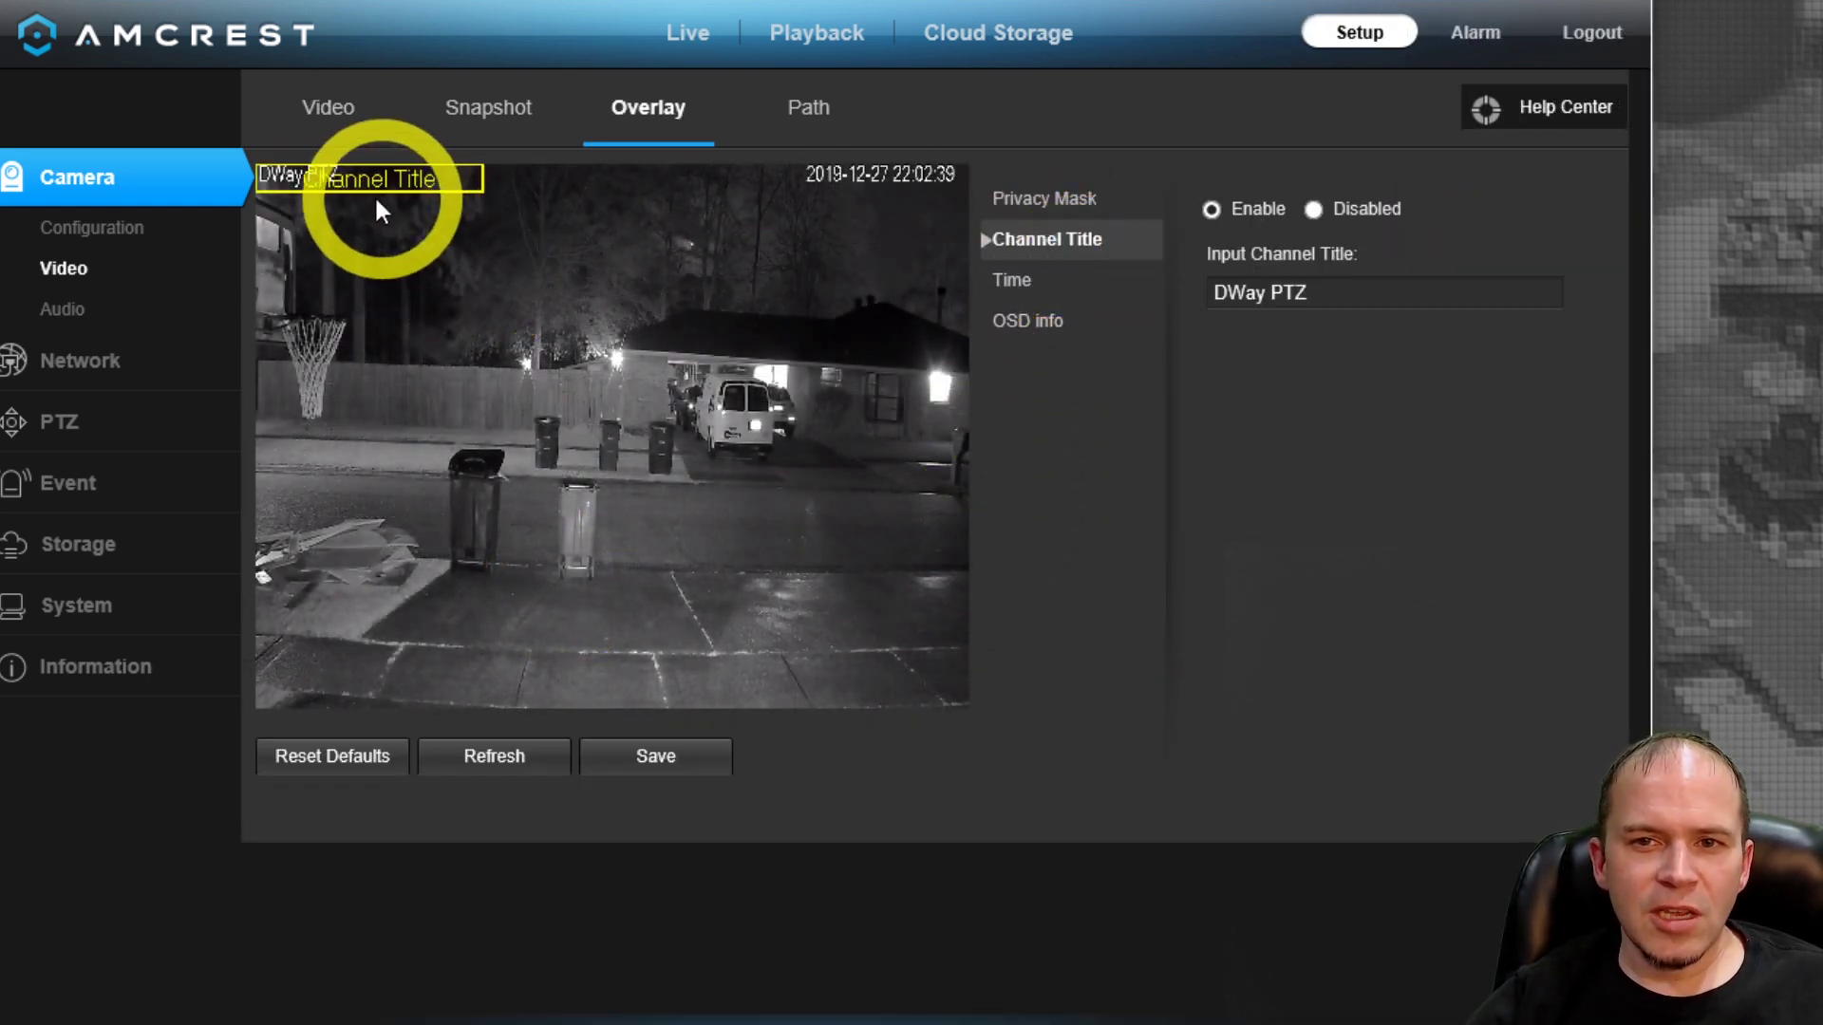
pyautogui.moveTo(349, 181); pyautogui.dragTo(368, 252)
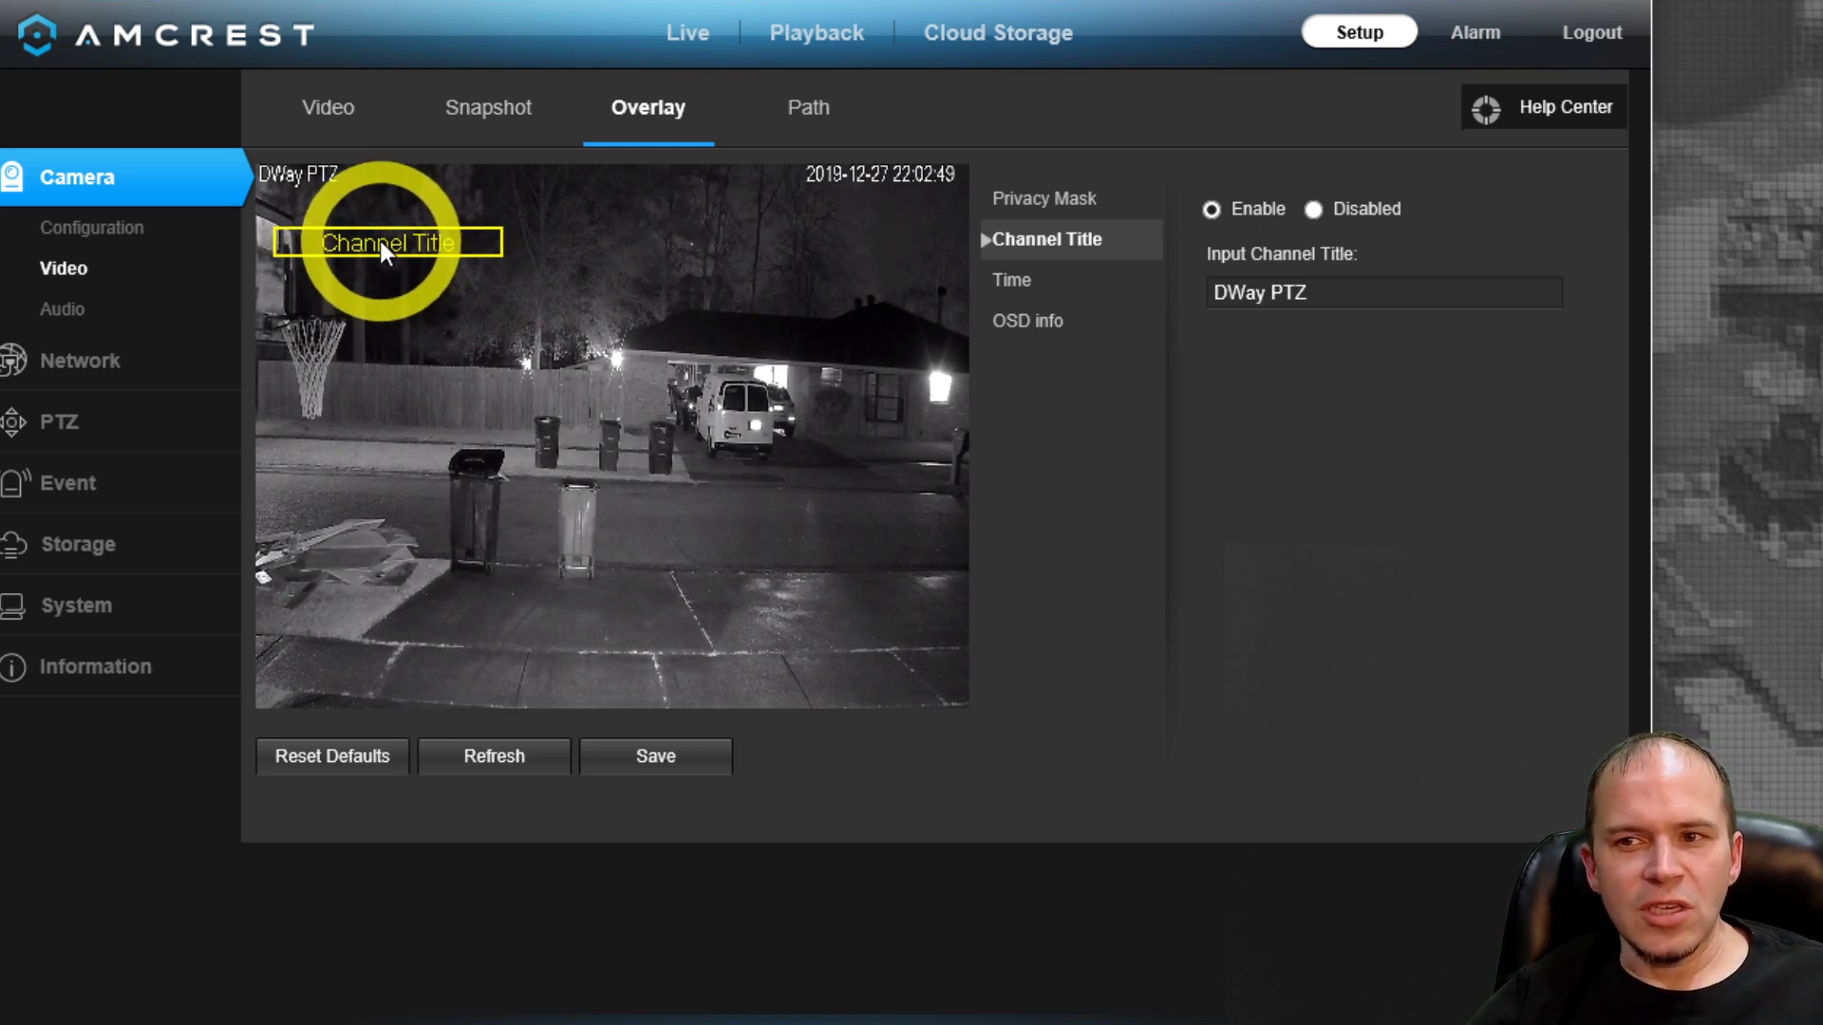
pyautogui.moveTo(379, 243)
pyautogui.mouseDown()
pyautogui.moveTo(358, 203)
pyautogui.moveTo(349, 225)
pyautogui.mouseUp()
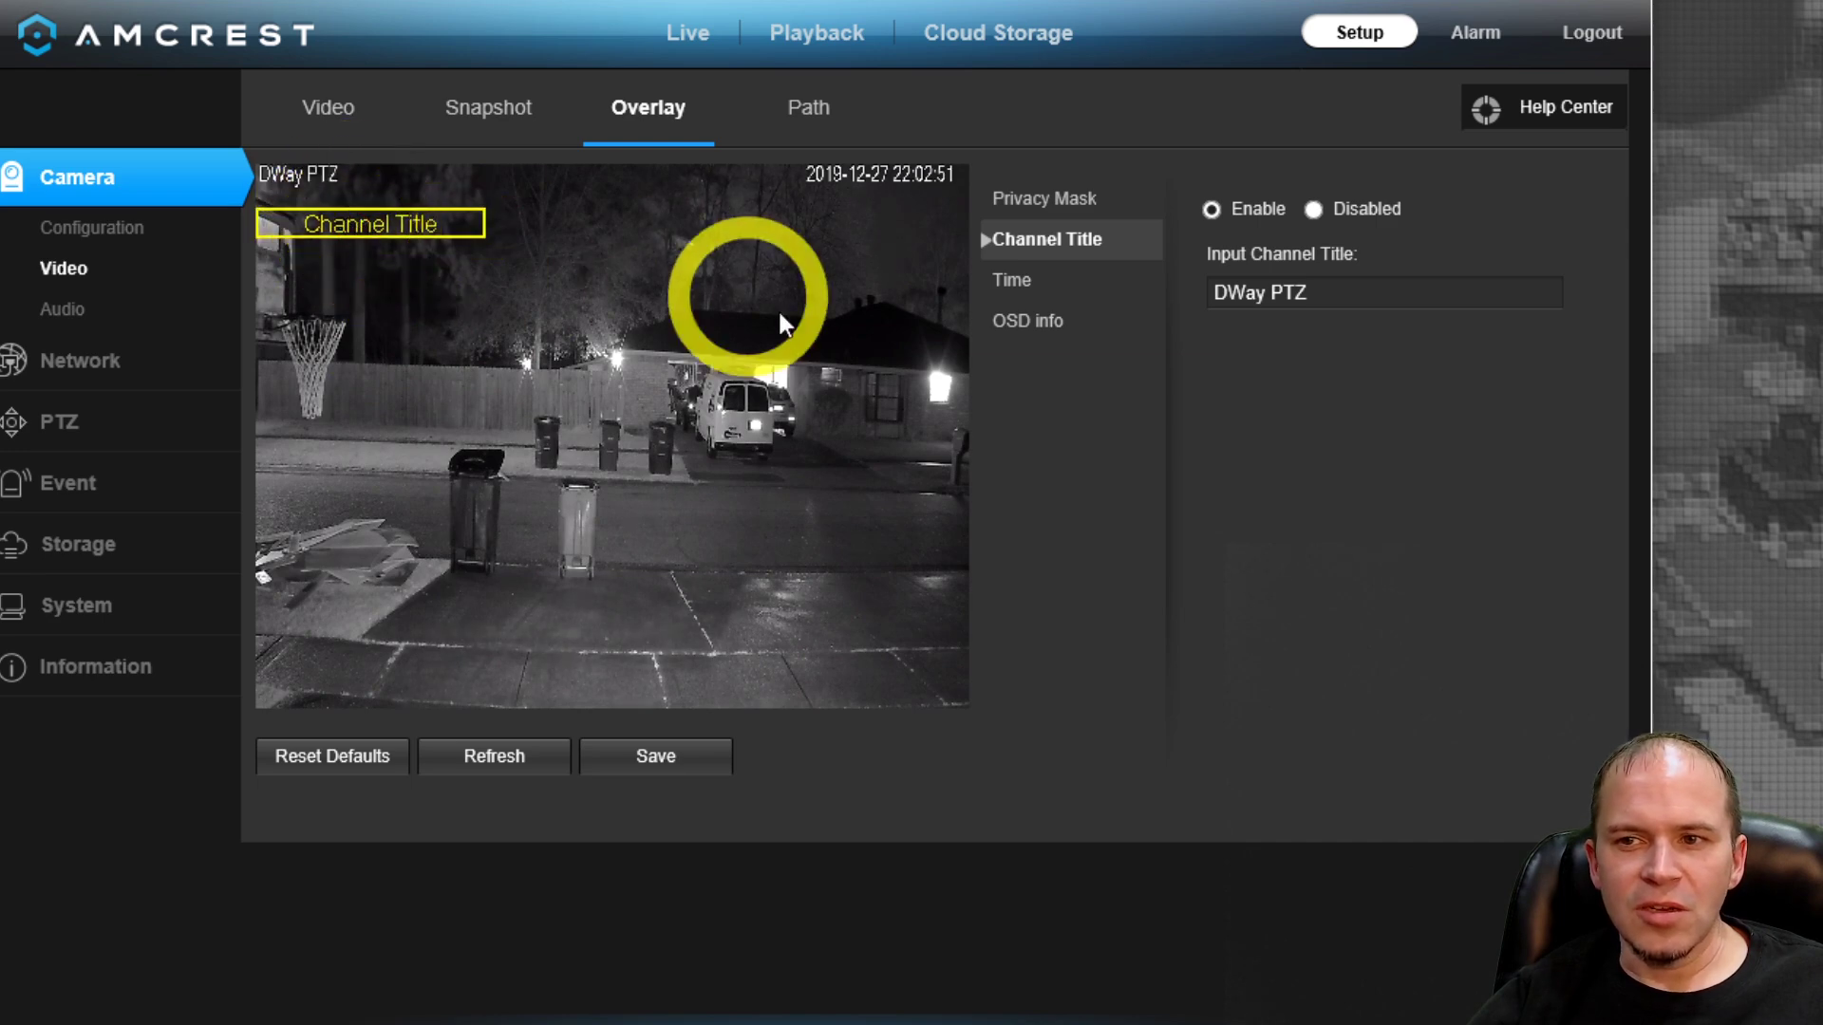
pyautogui.click(652, 758)
pyautogui.click(87, 329)
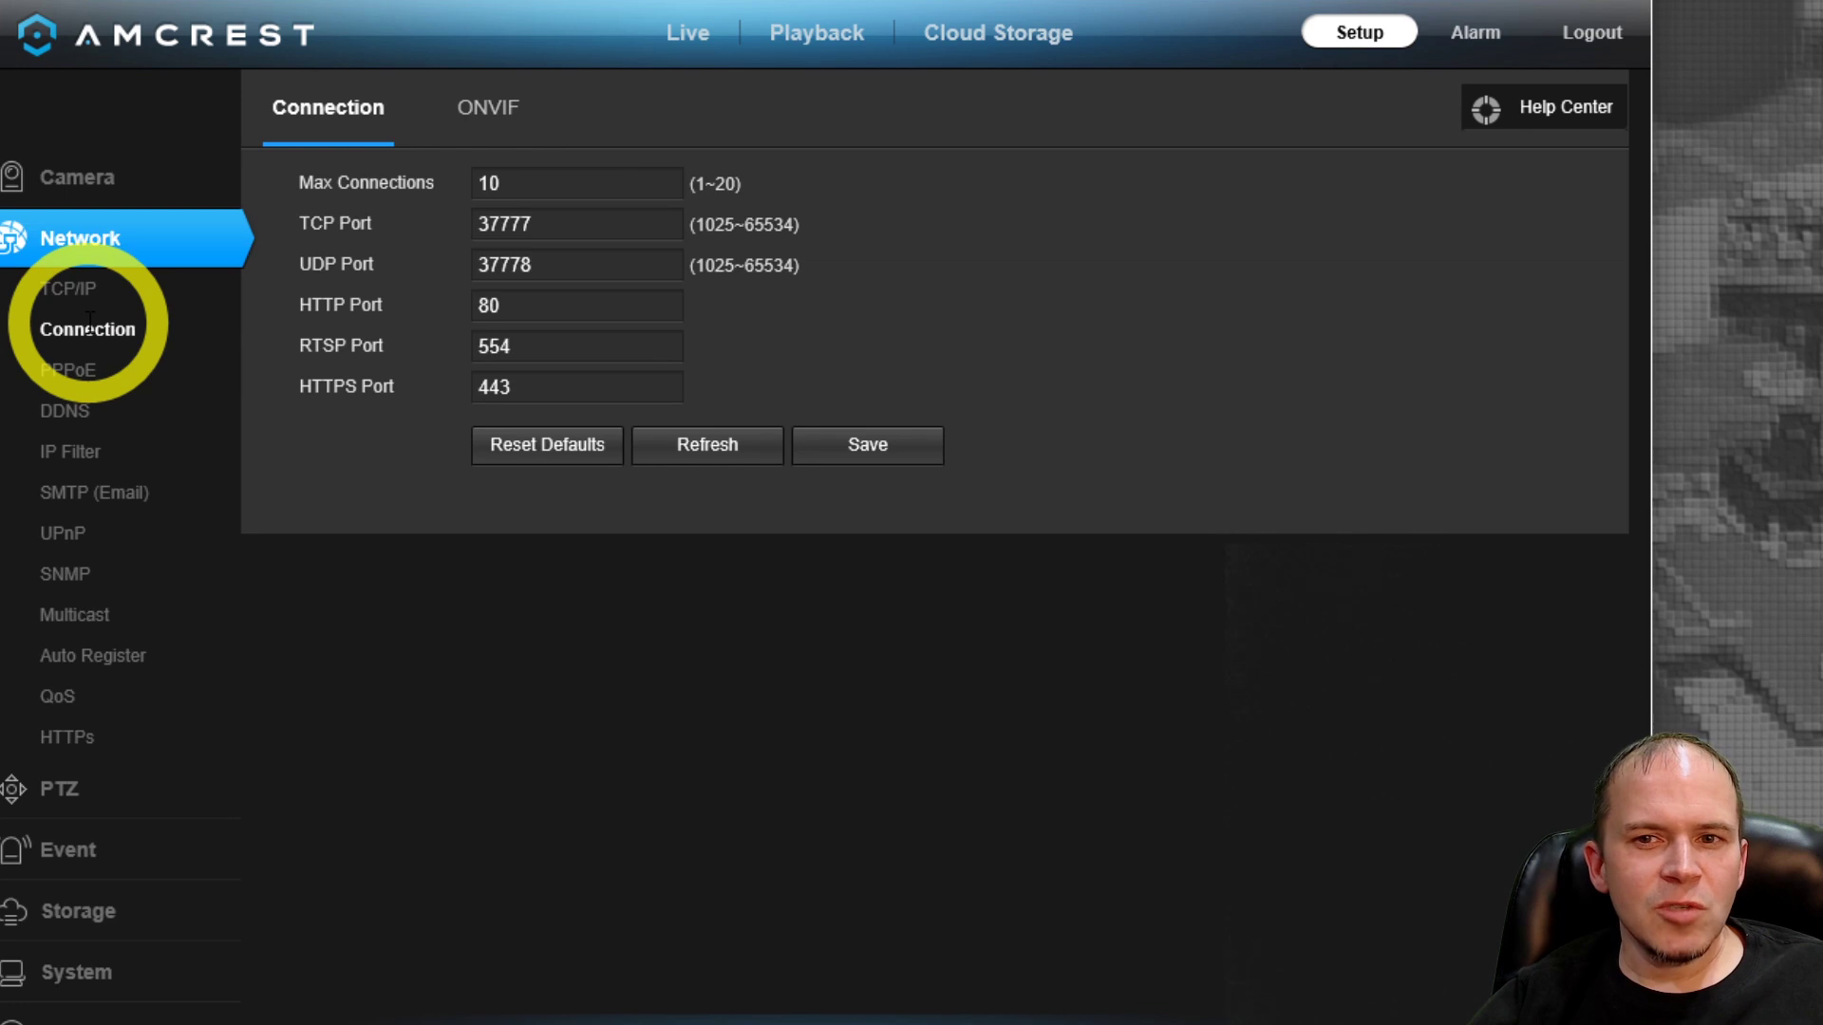
# Note HTTP port 80 and view the ONVIF tab with Authentication set to Enable
pyautogui.doubleClick(474, 307)
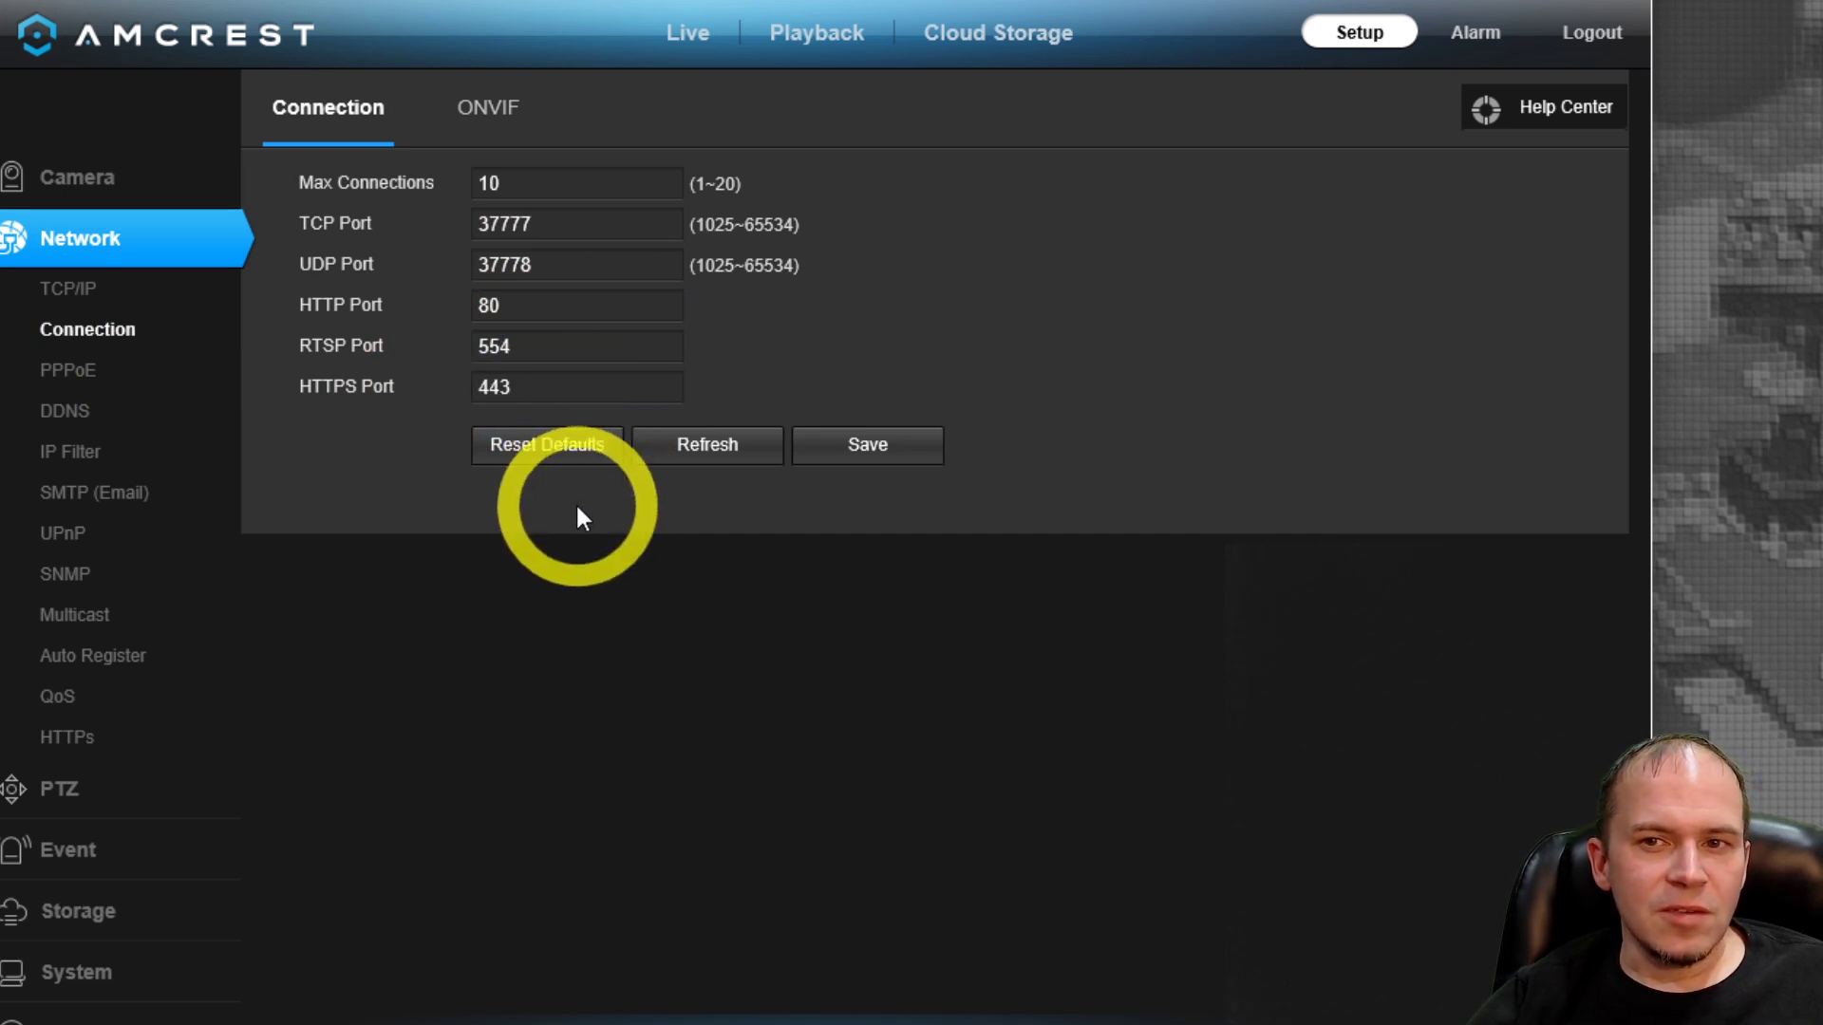
pyautogui.click(479, 122)
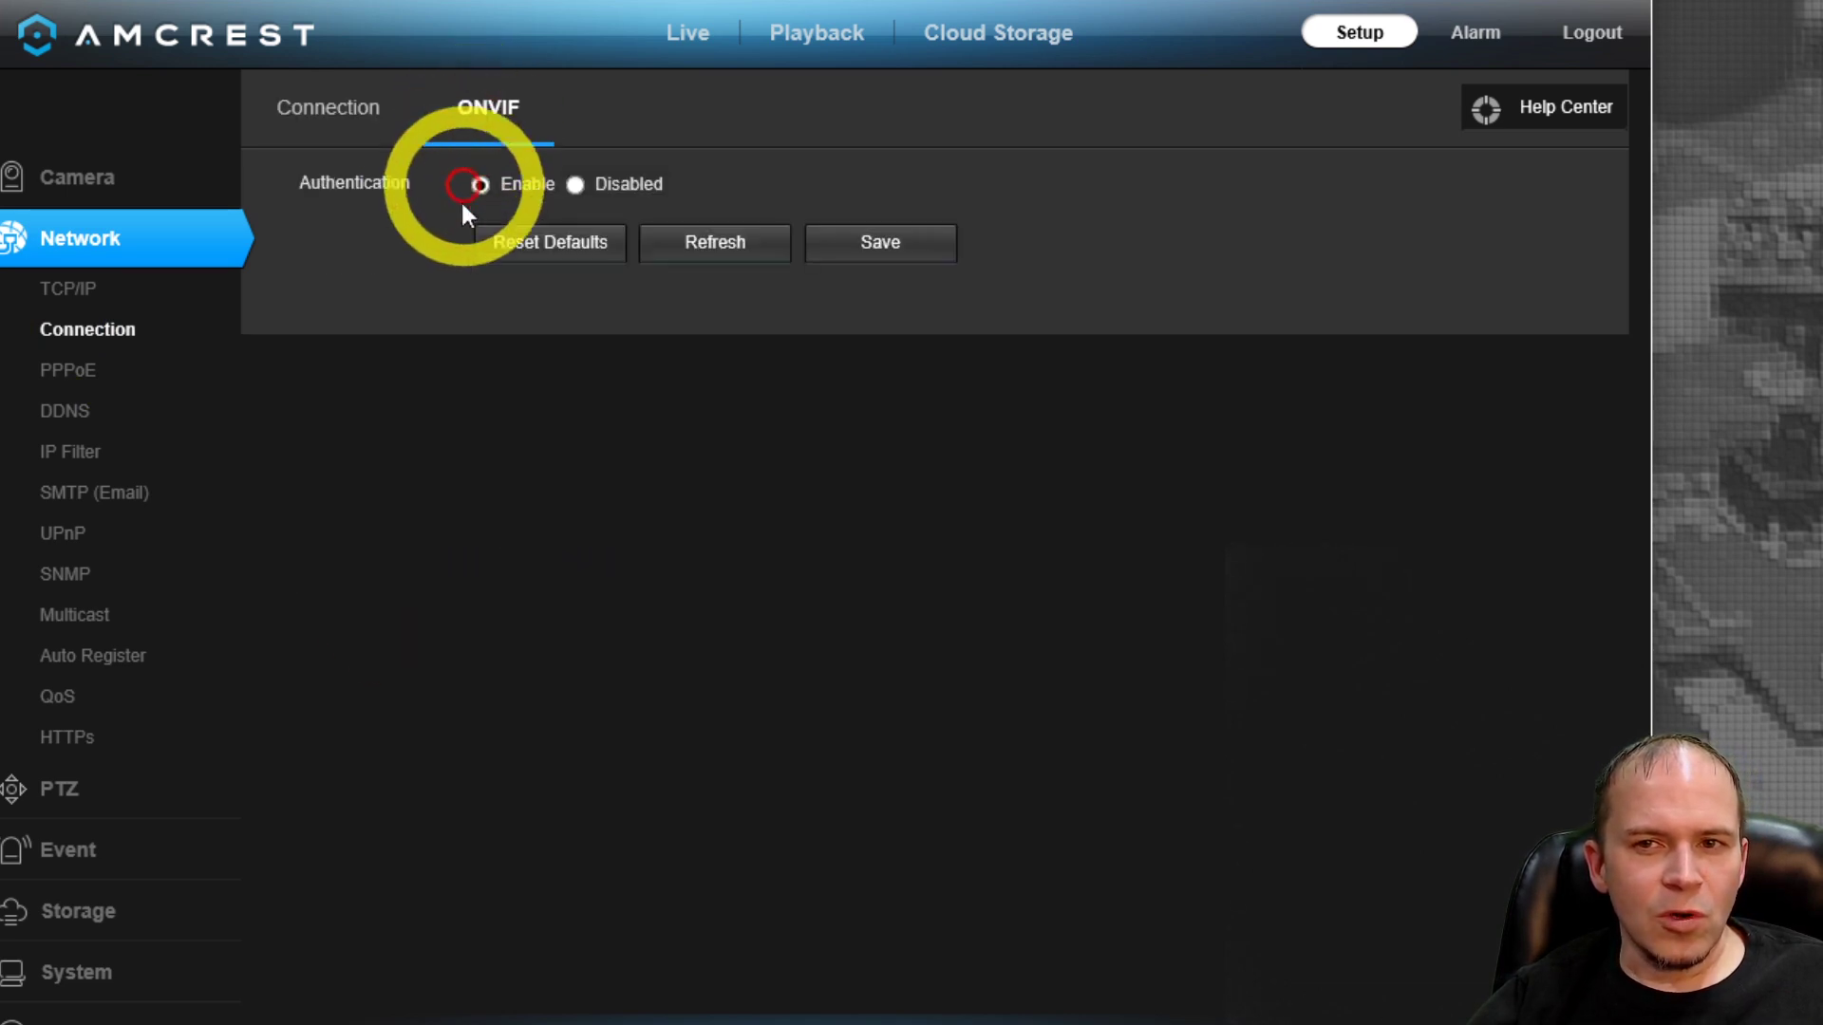
pyautogui.click(66, 789)
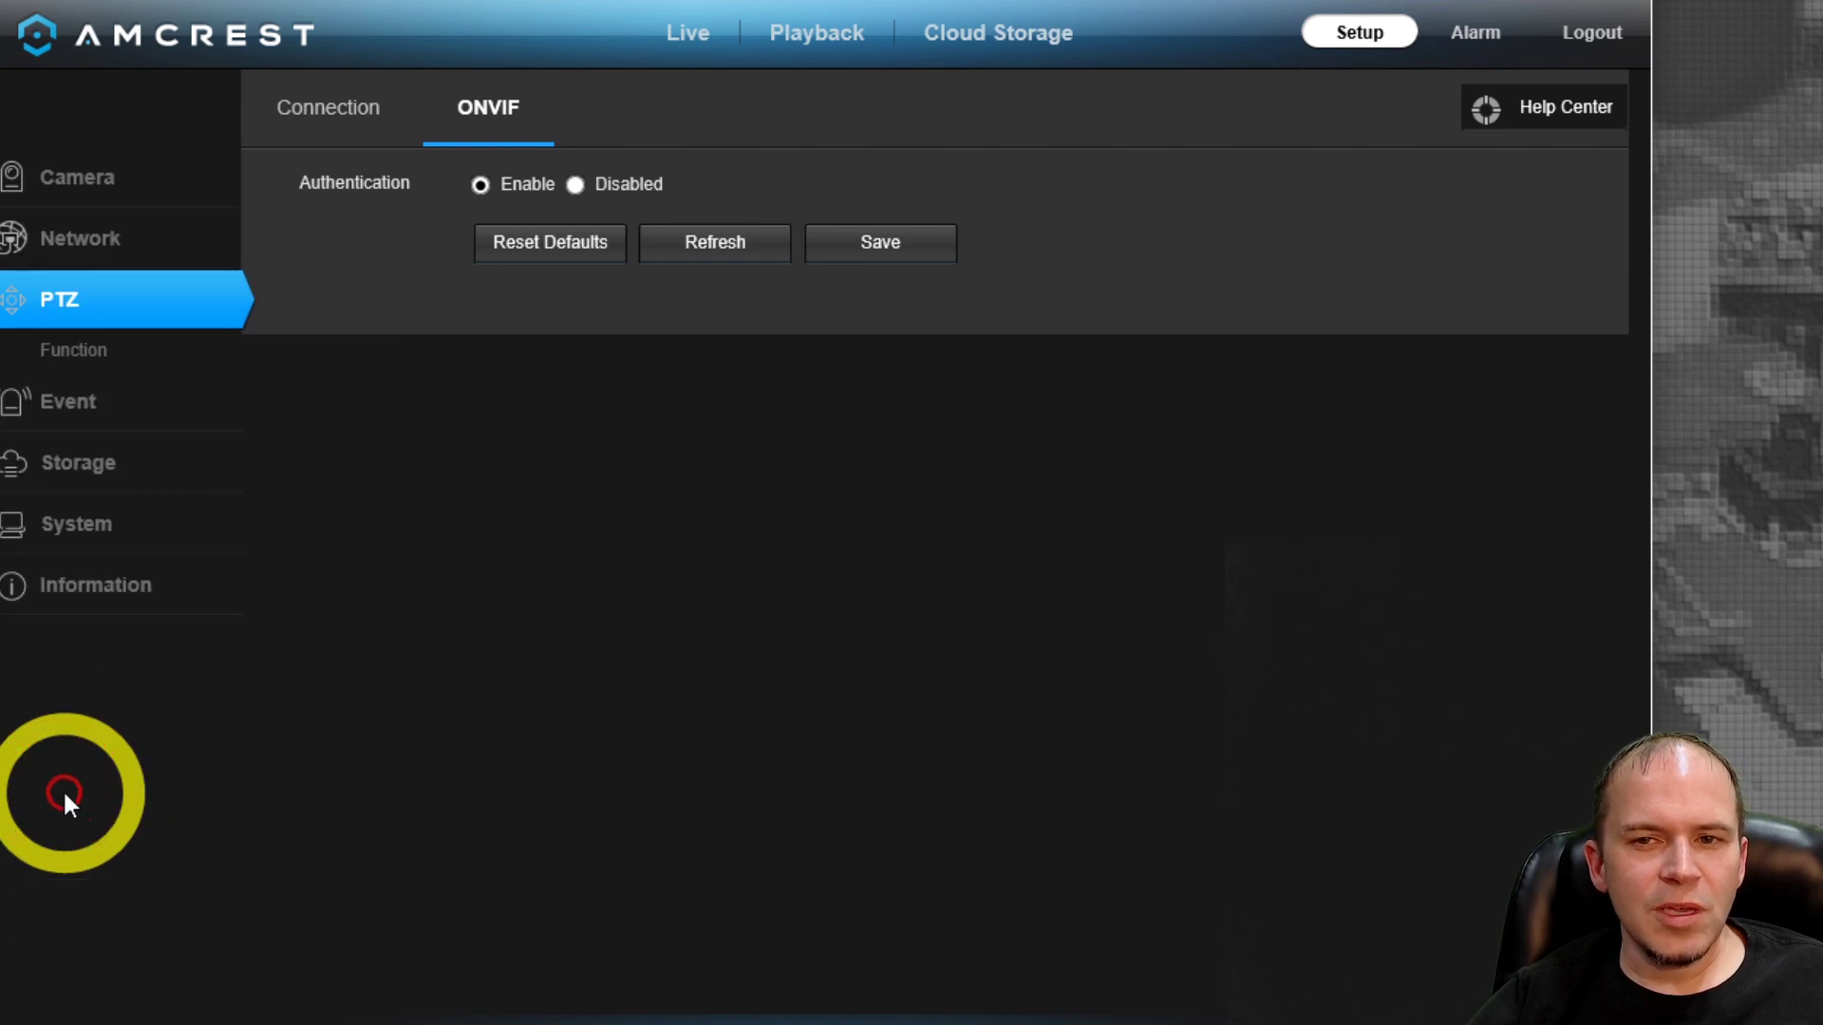
# In PTZ Function, select the Door, Trash and Door presets and pan the view right
pyautogui.click(81, 351)
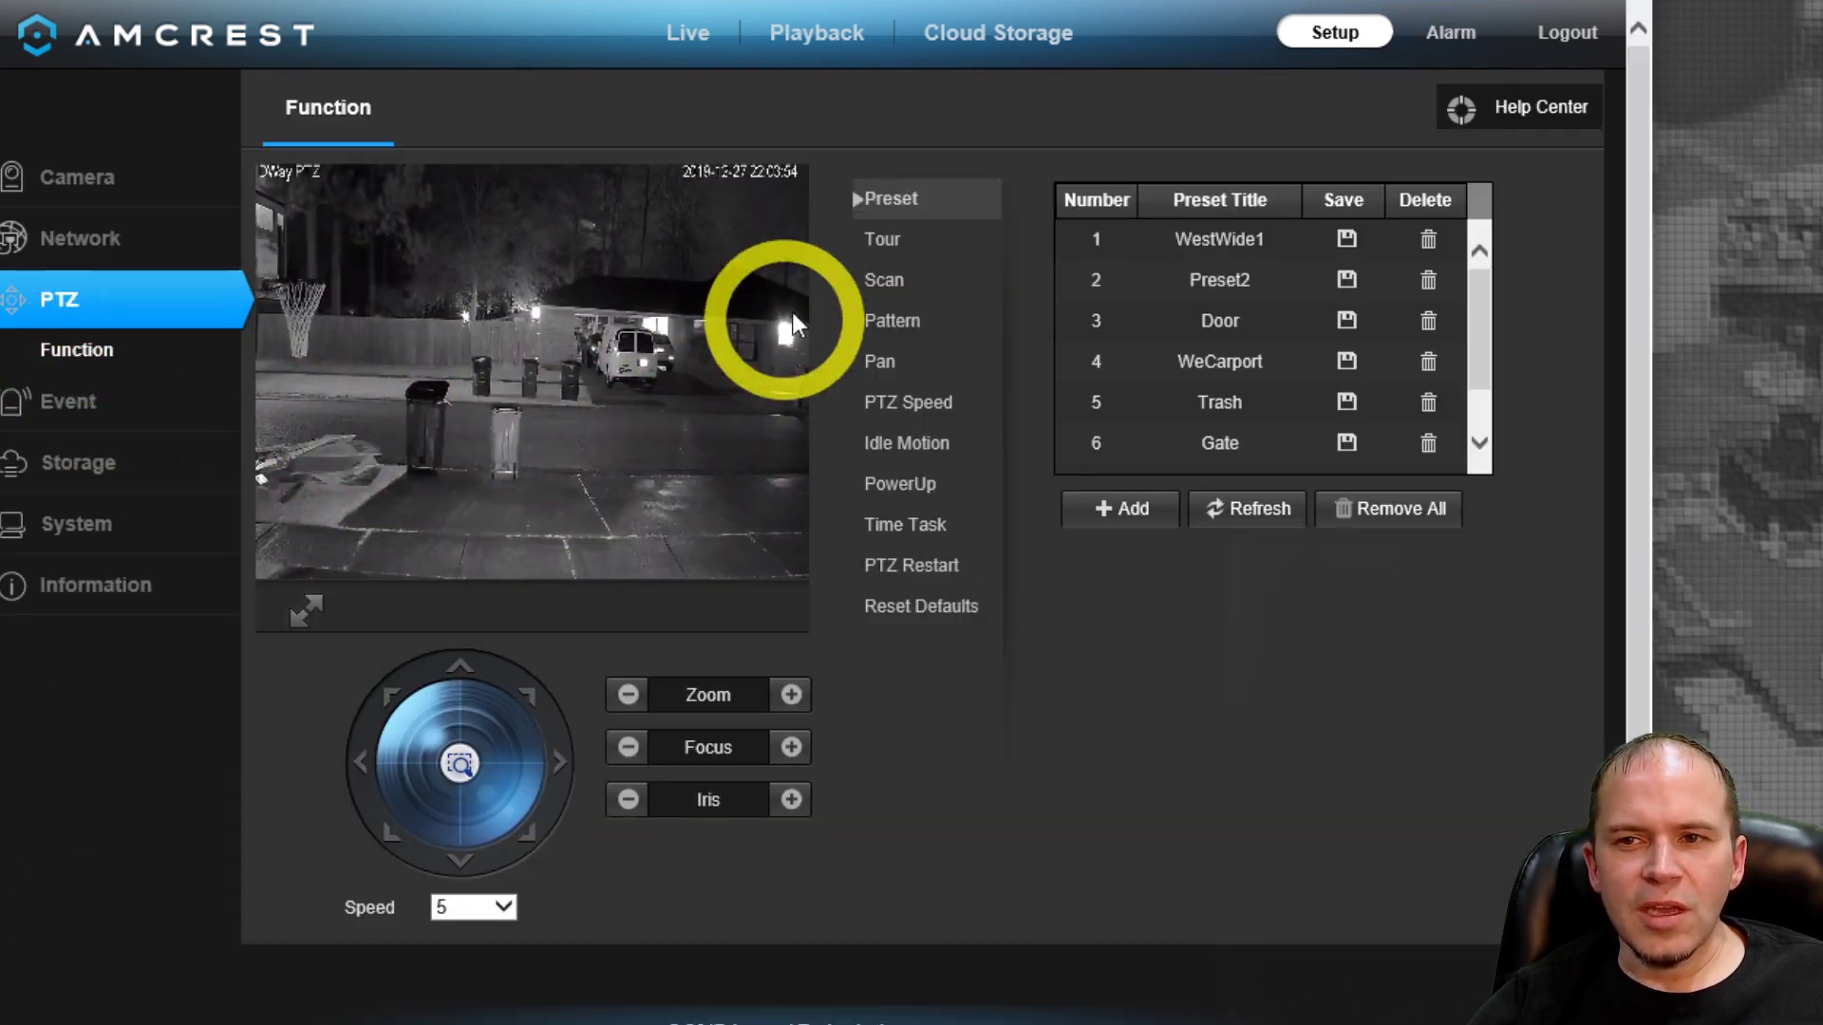
pyautogui.click(1186, 313)
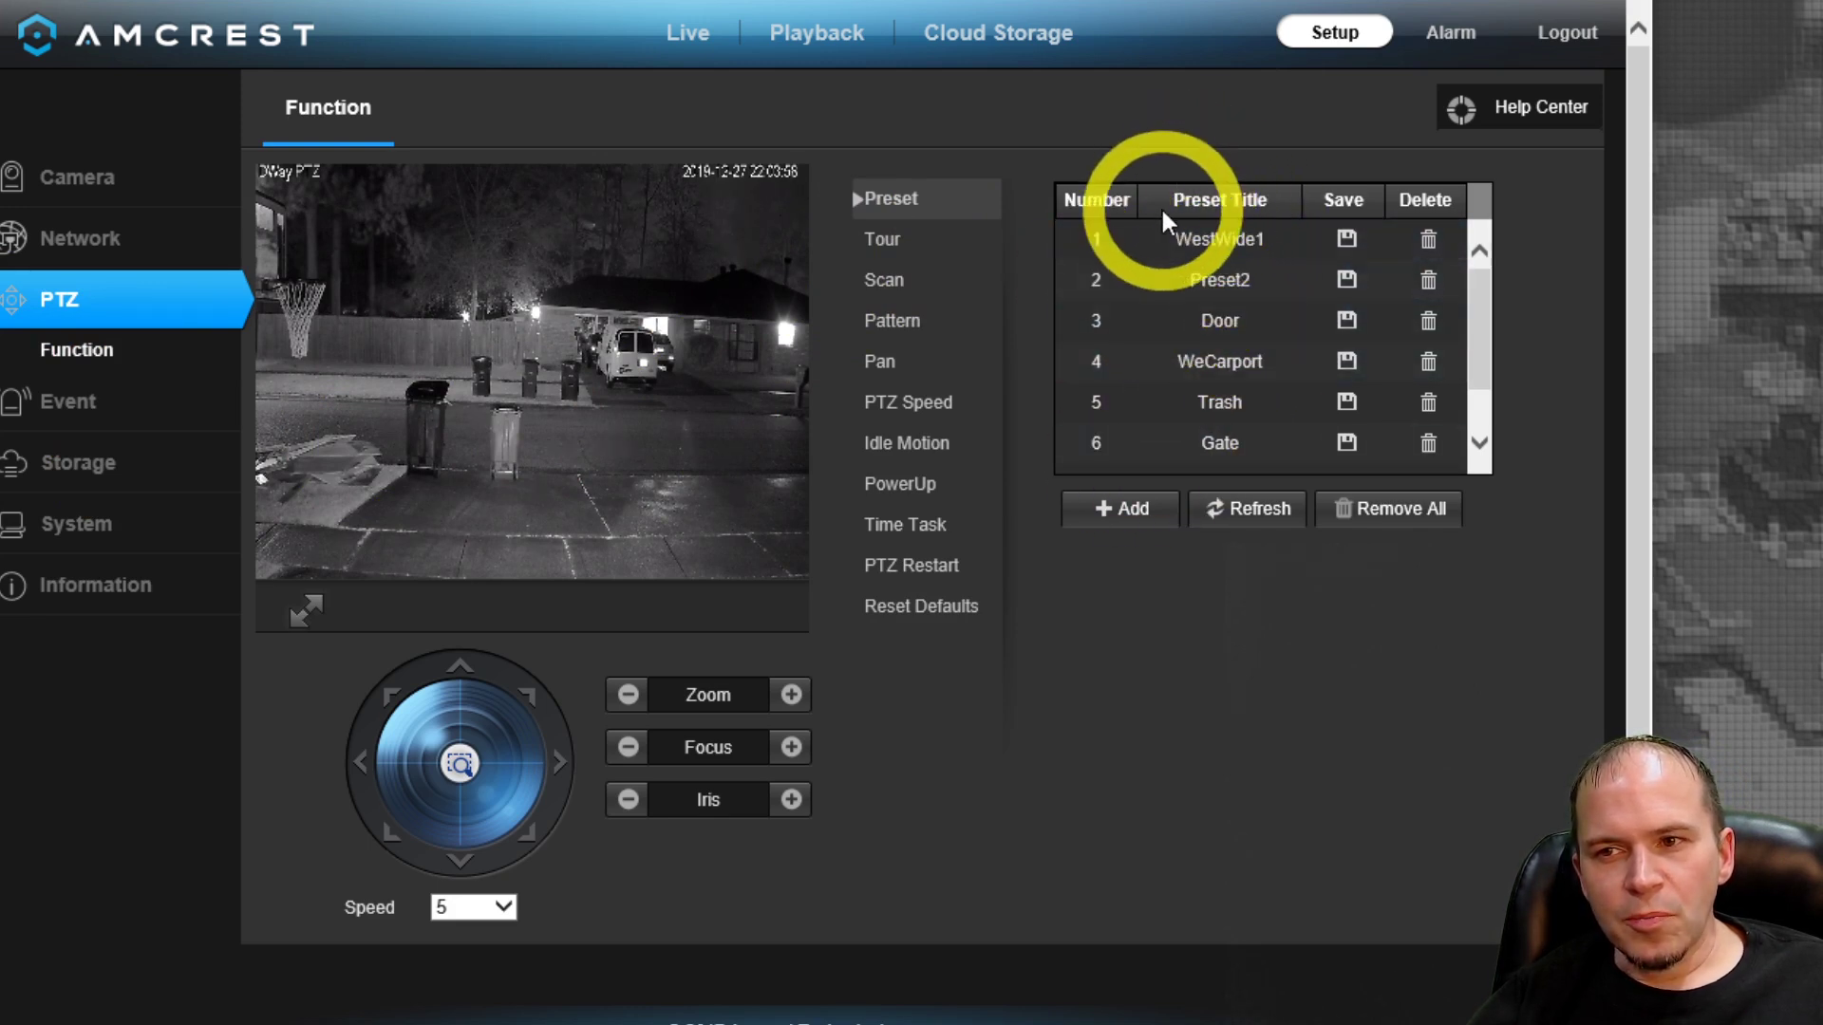
pyautogui.click(1151, 401)
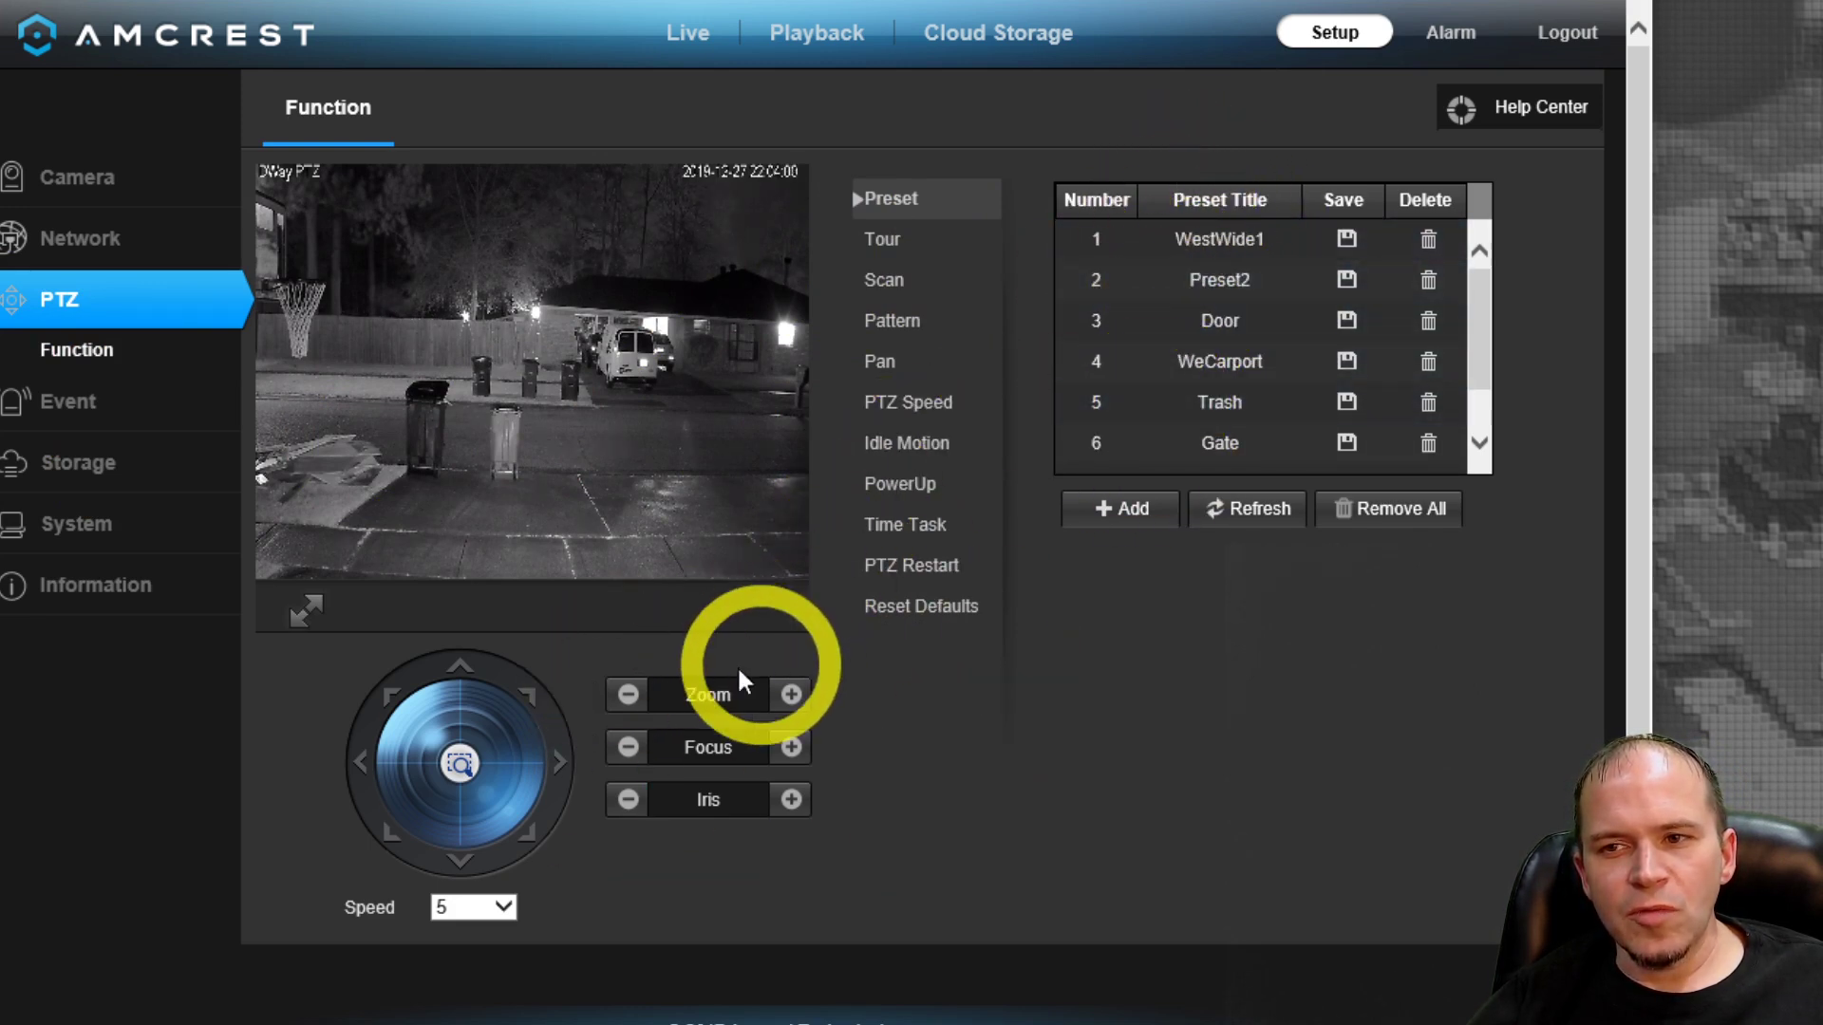
pyautogui.click(1147, 335)
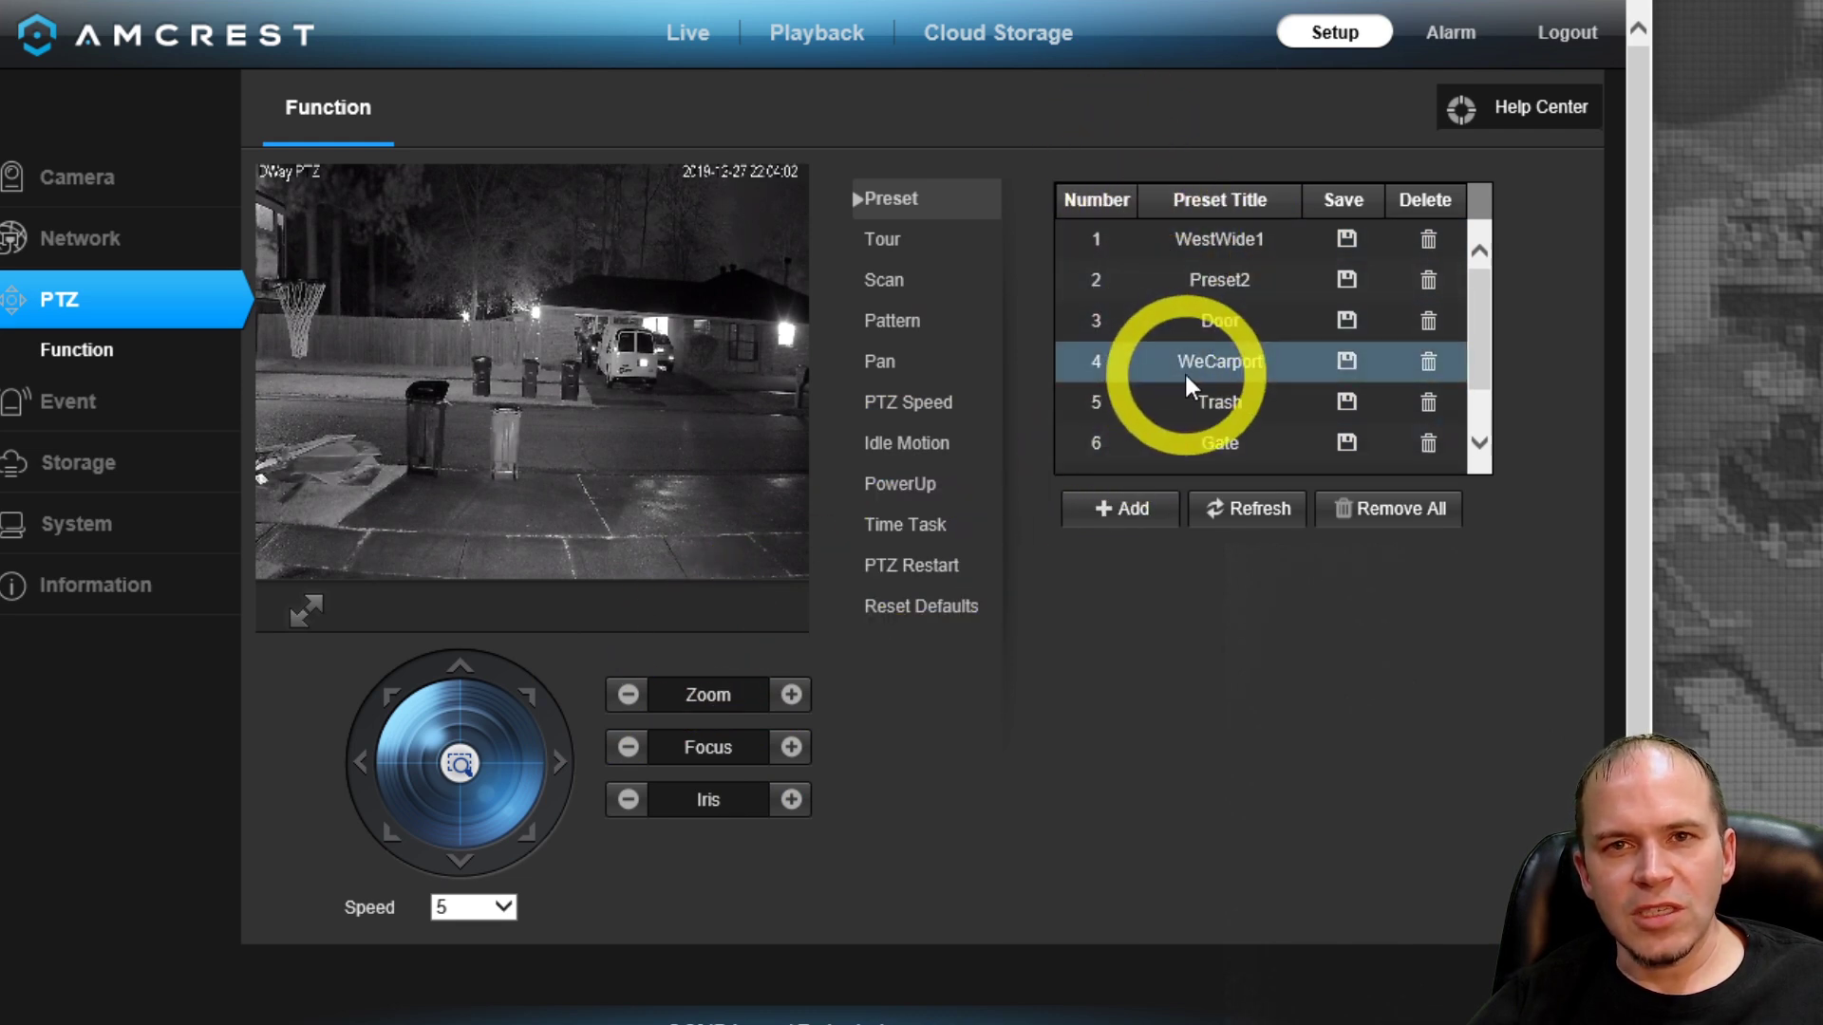
pyautogui.click(562, 762)
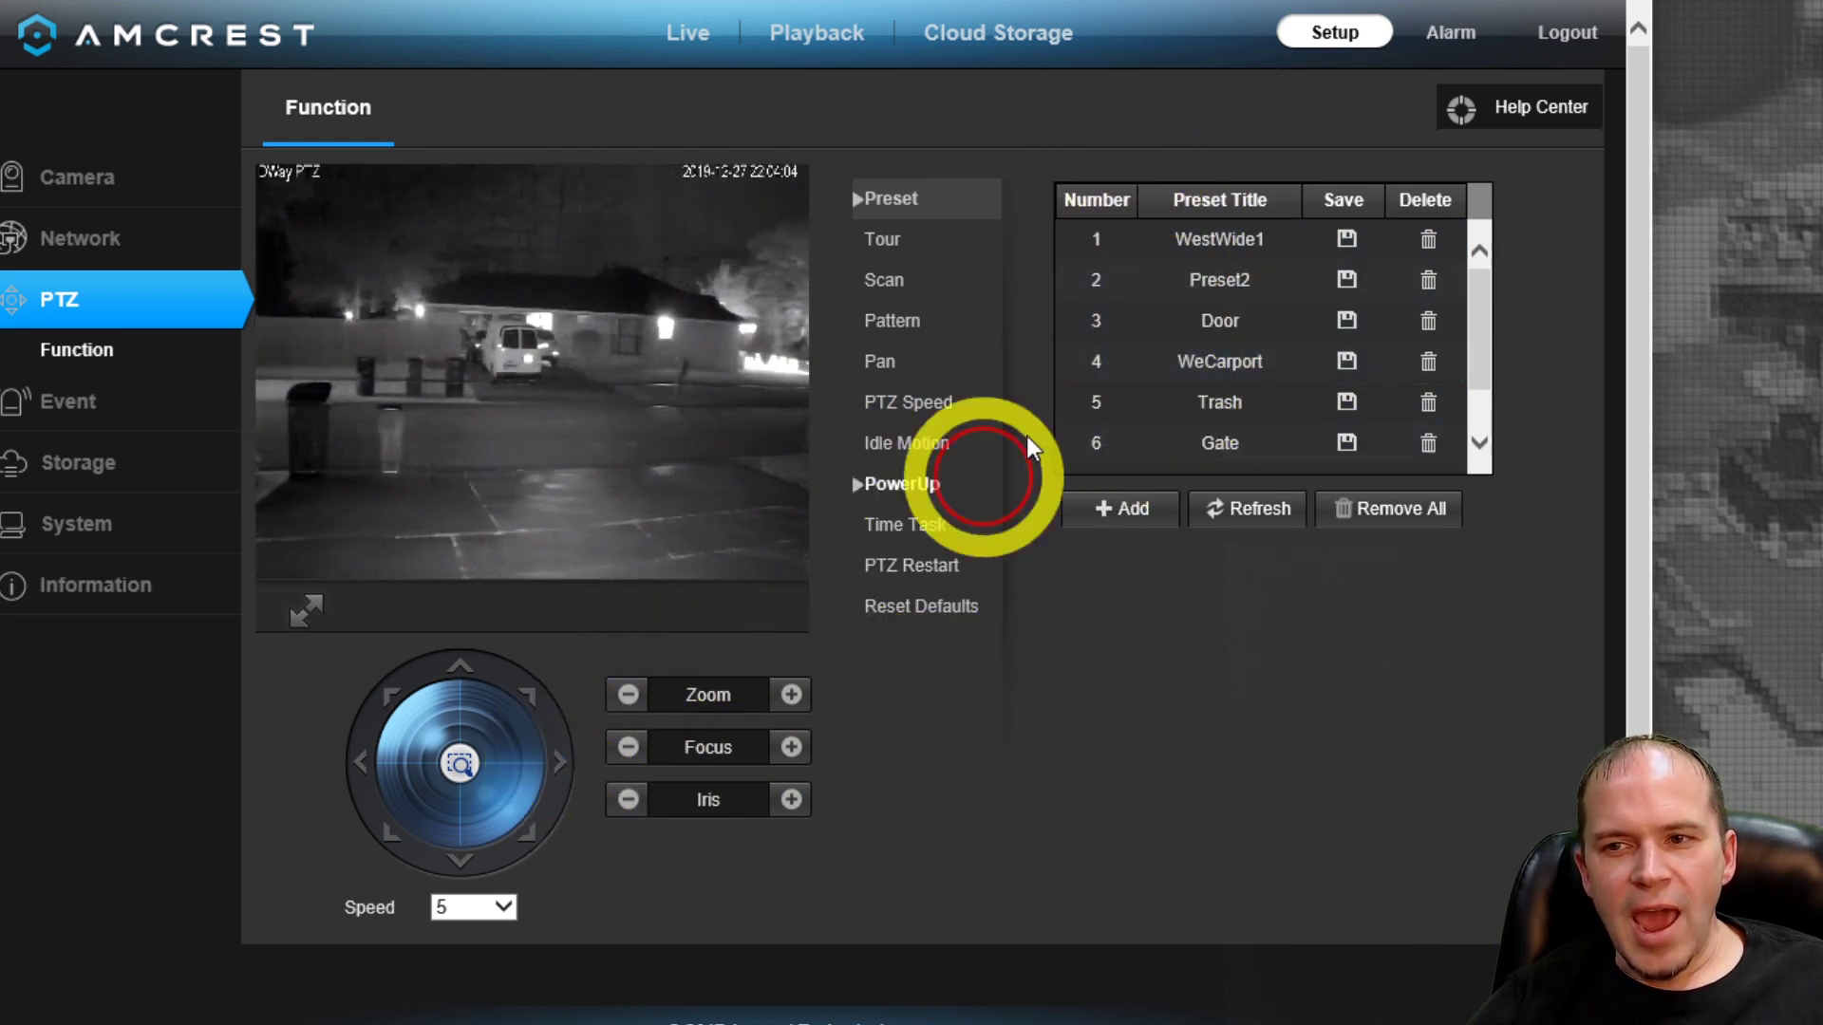
pyautogui.click(1221, 283)
# Review the Tour settings, selecting its second, fourth and preset-5 steps
pyautogui.click(968, 248)
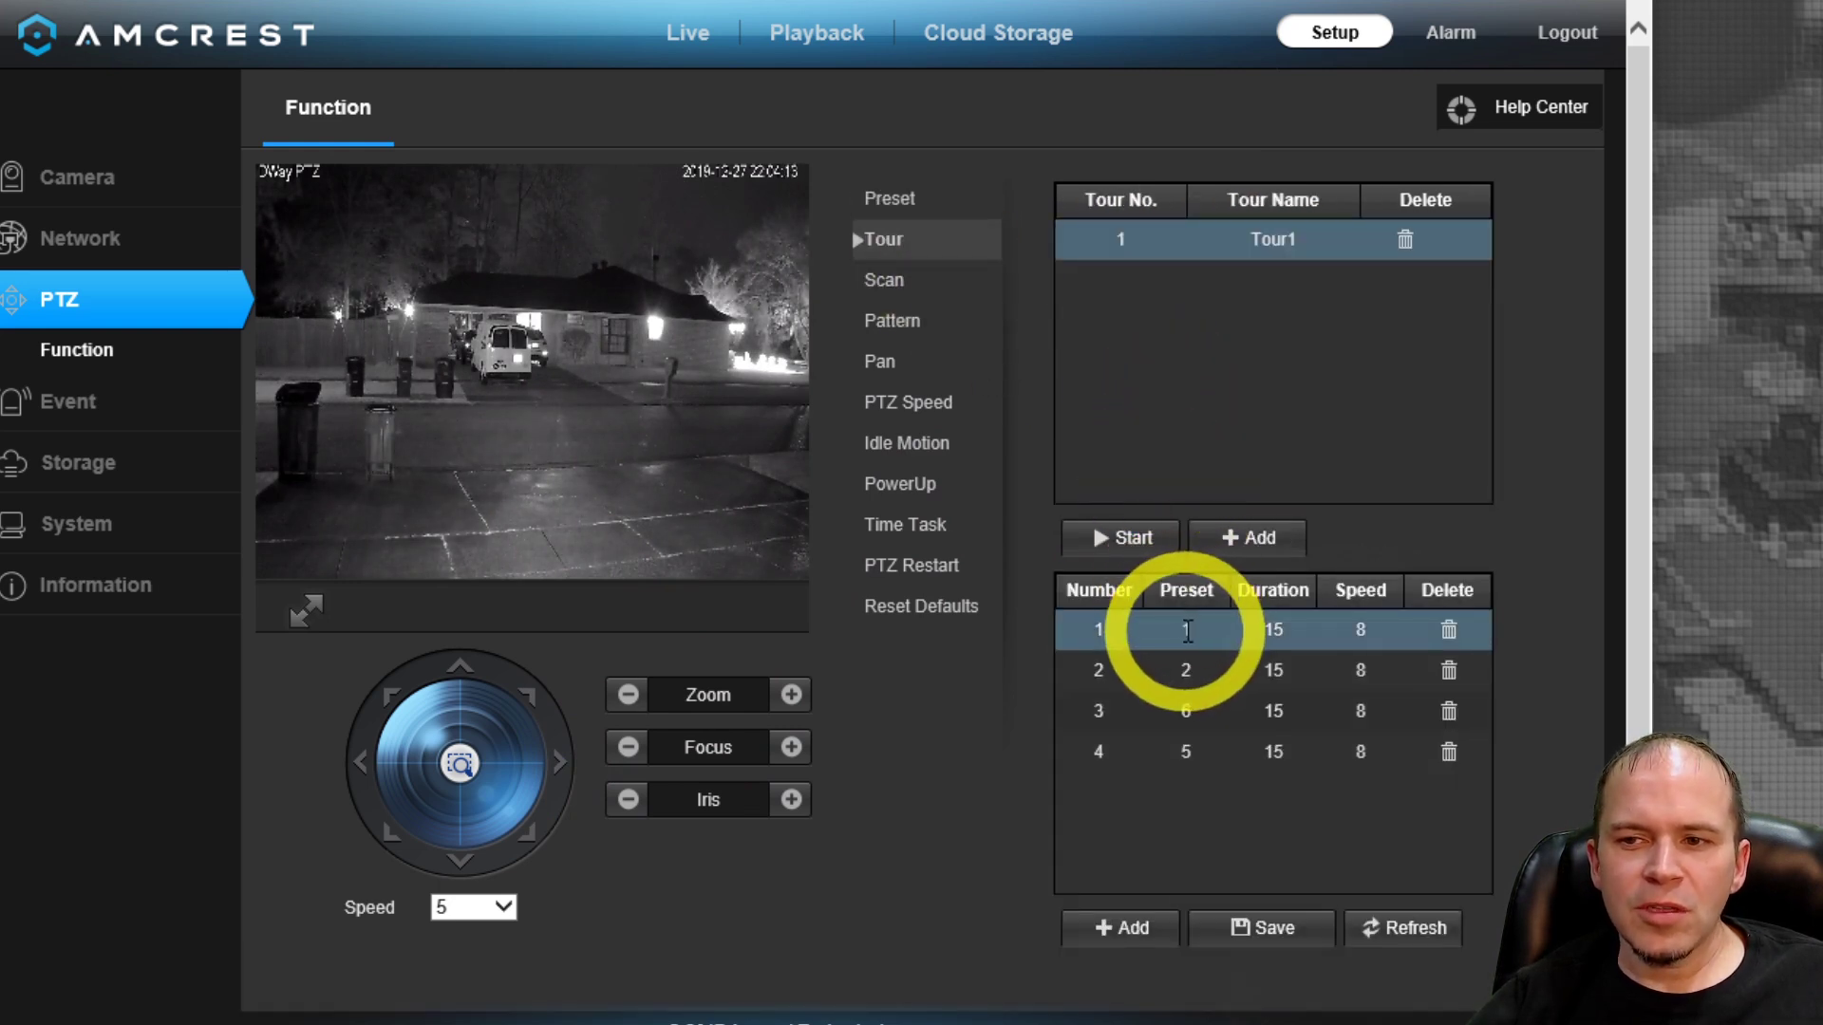
pyautogui.click(1194, 680)
pyautogui.click(1180, 752)
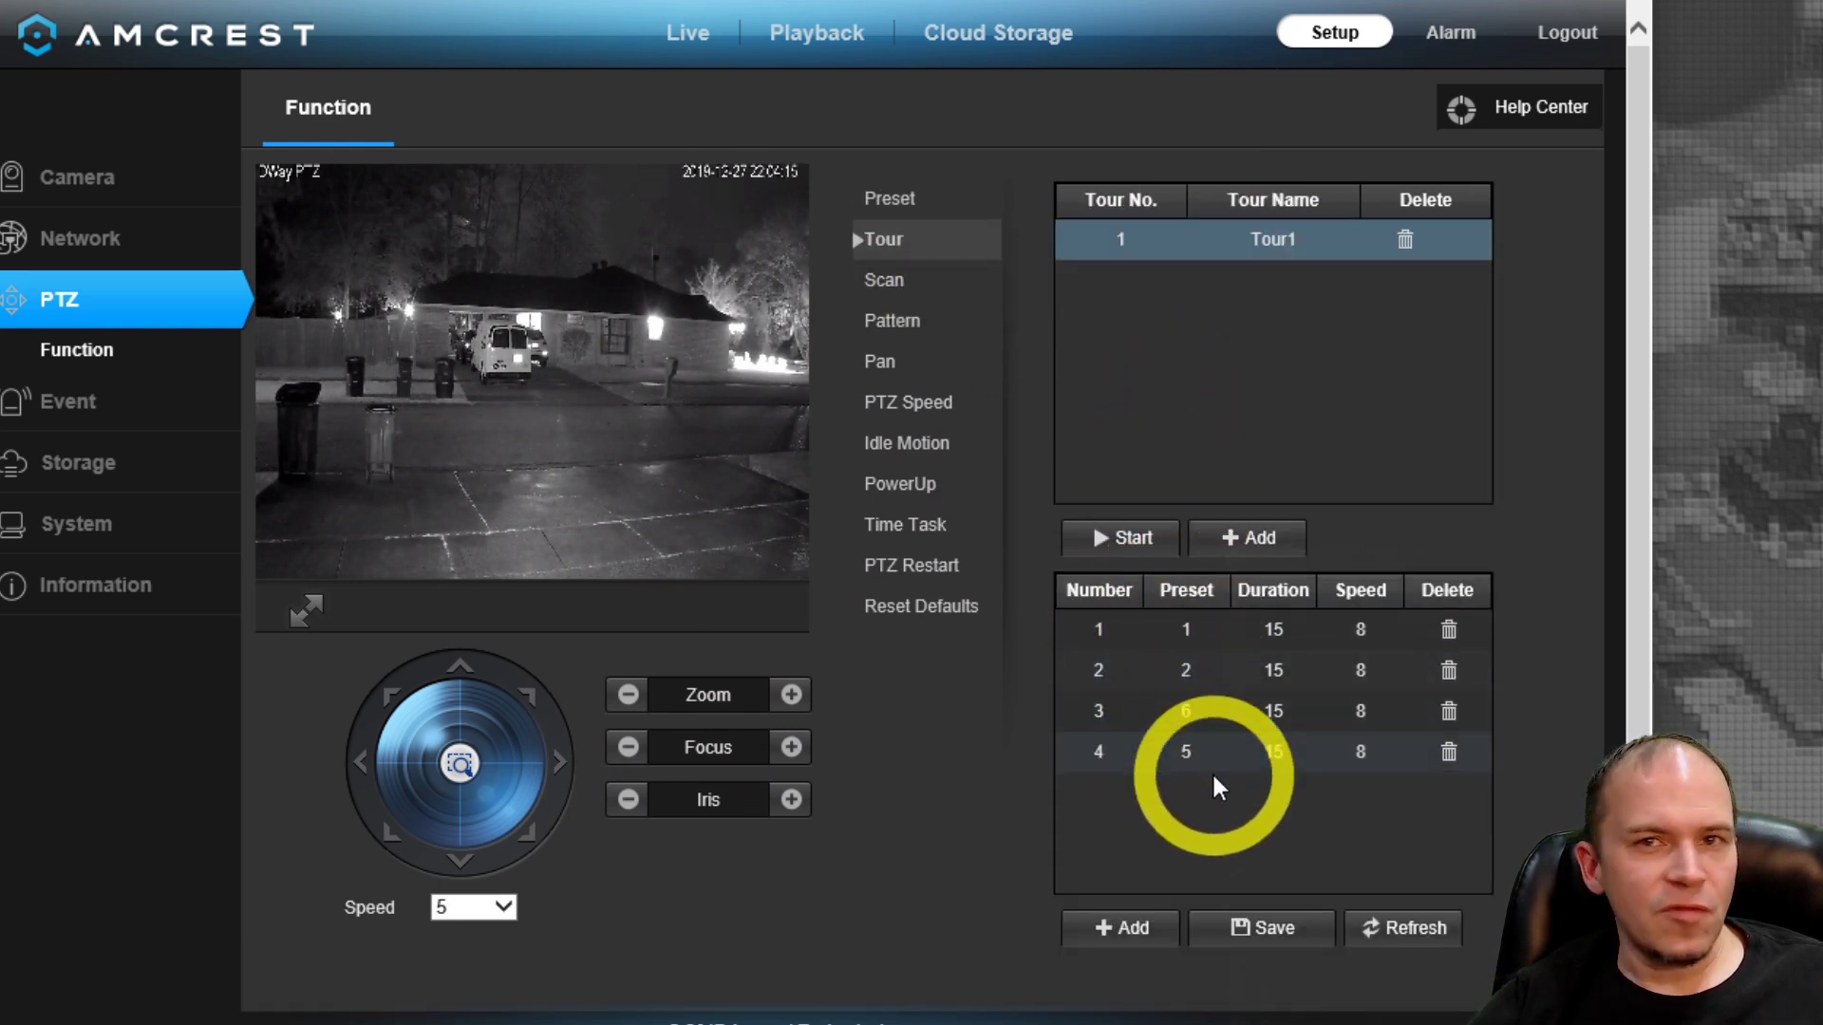
pyautogui.click(1297, 745)
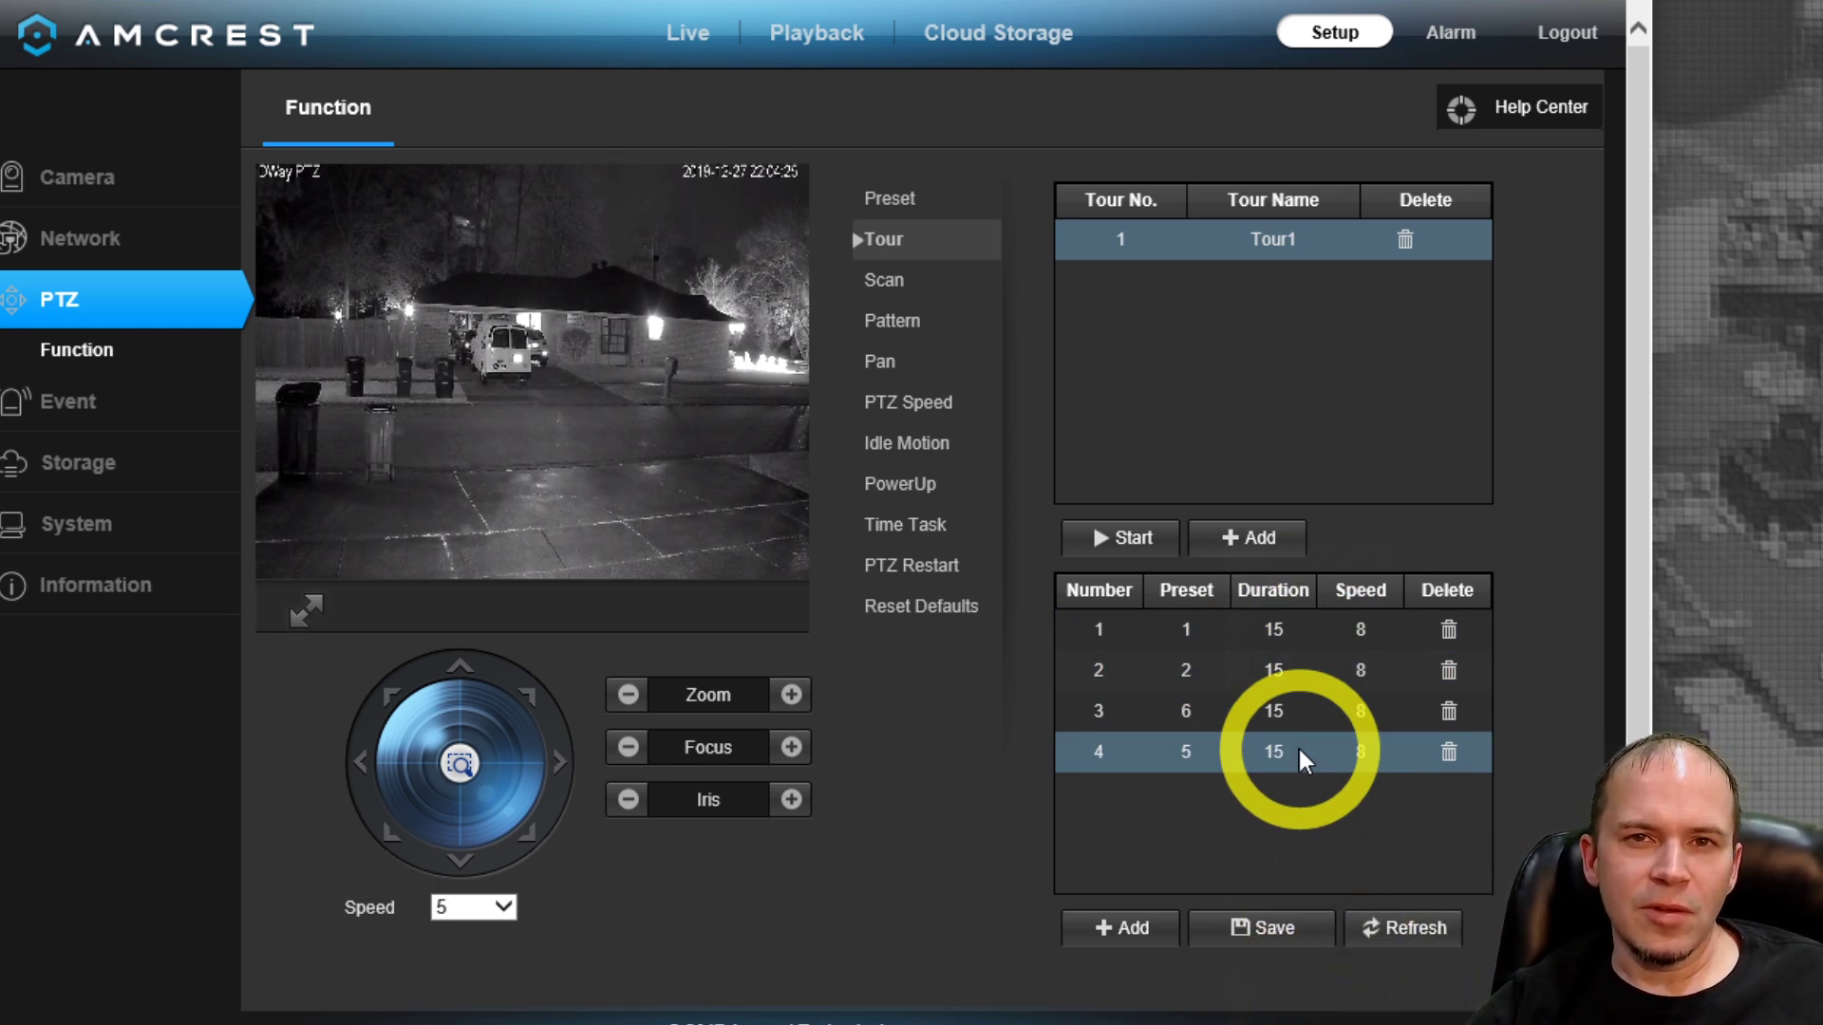
# Step through the Scan, Pattern, Pan, Idle Motion, PowerUp and Time Task settings
pyautogui.click(887, 280)
pyautogui.click(906, 322)
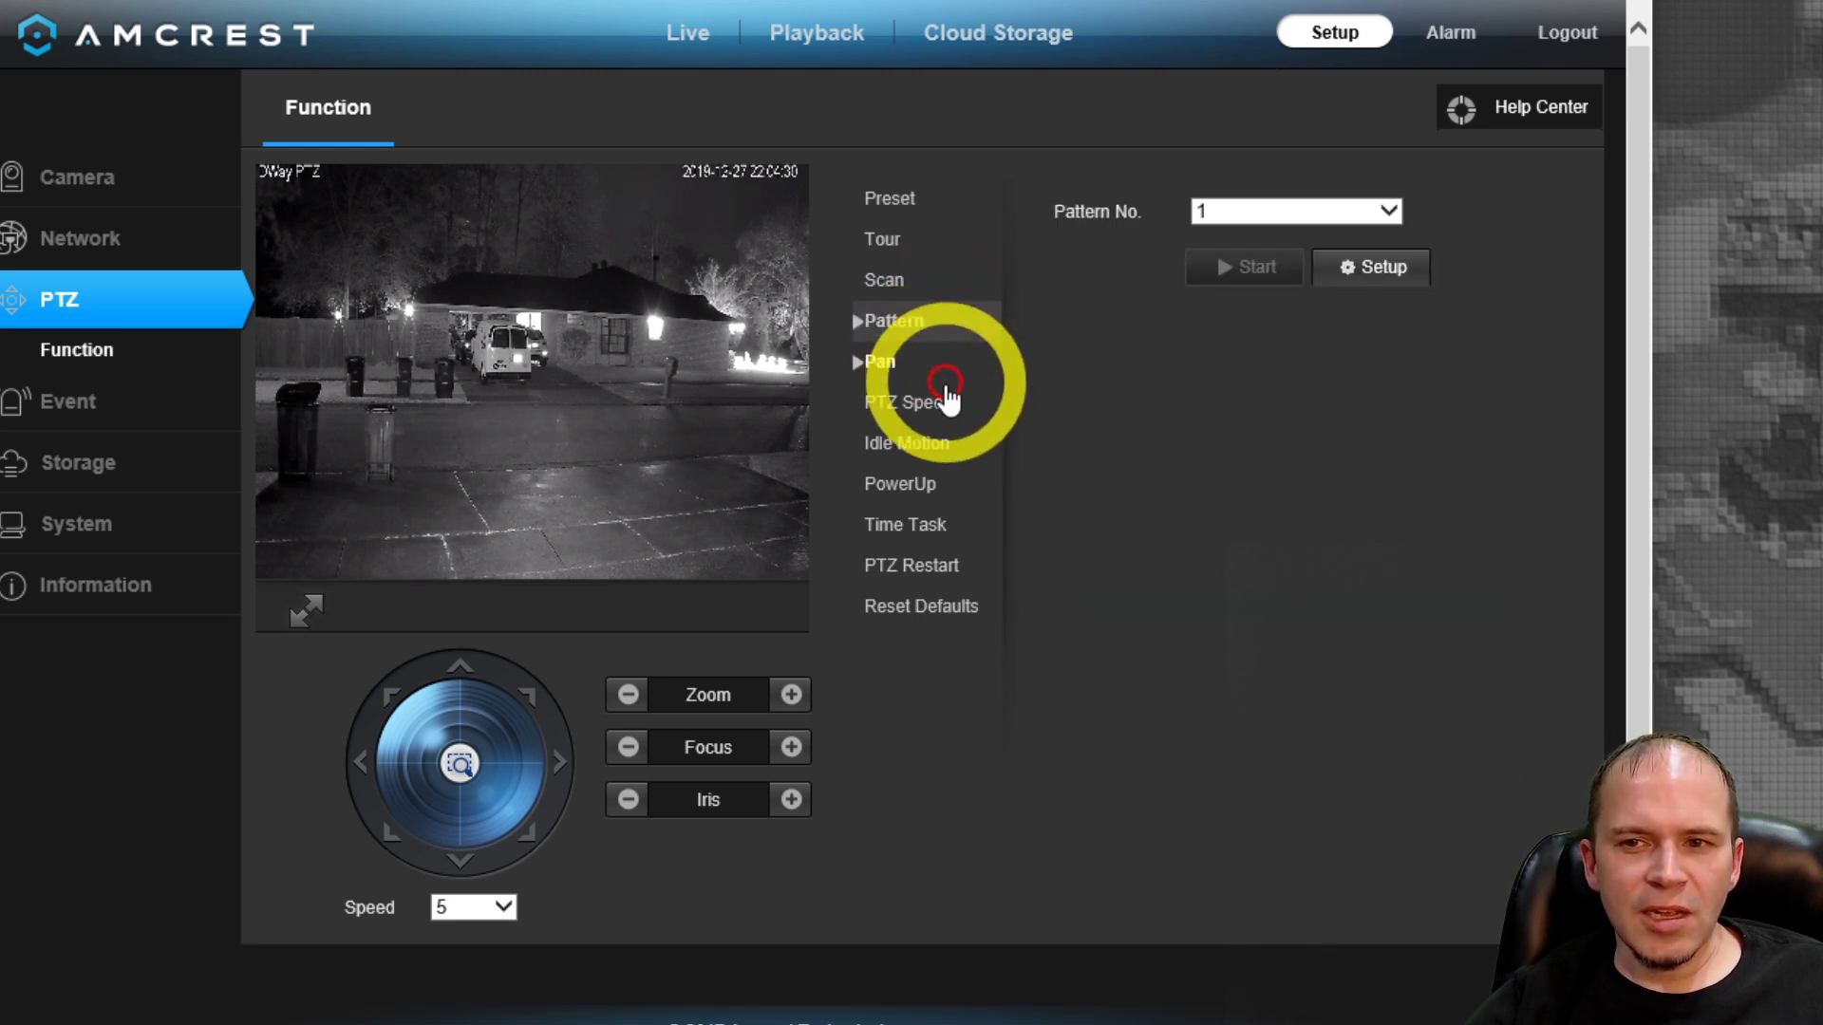
pyautogui.click(874, 365)
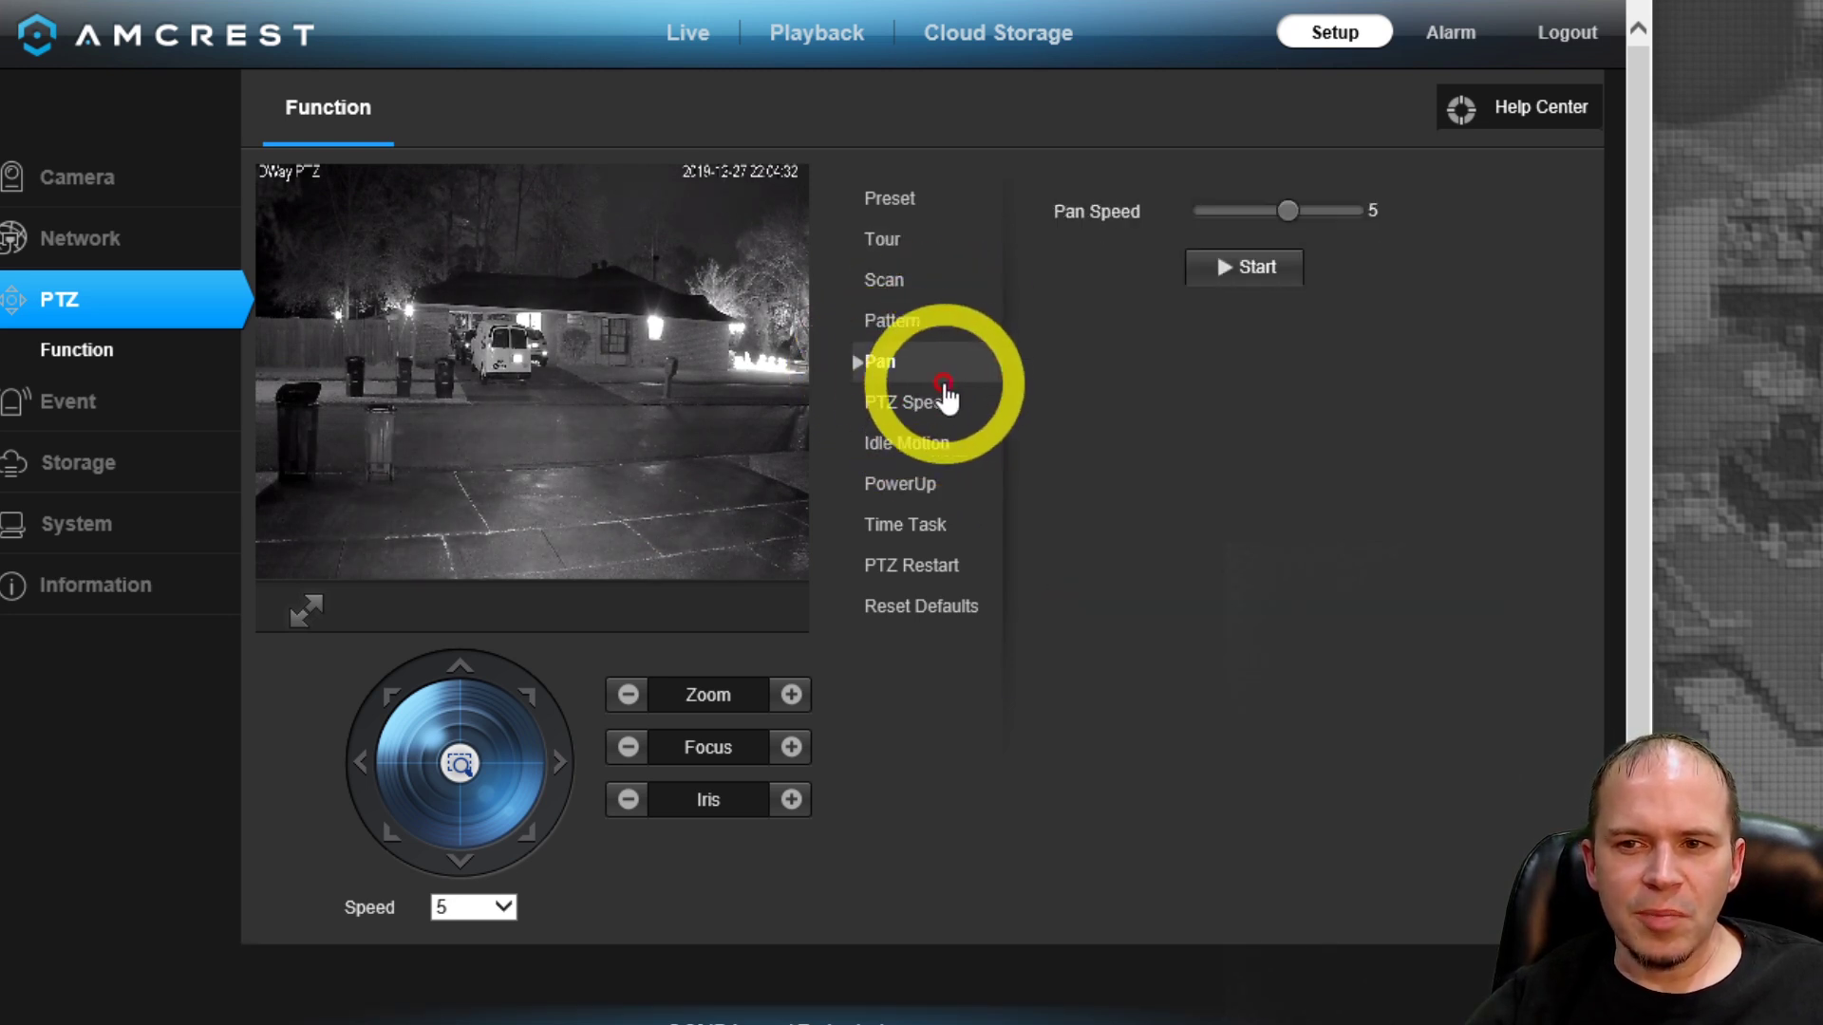
pyautogui.click(936, 451)
pyautogui.click(914, 486)
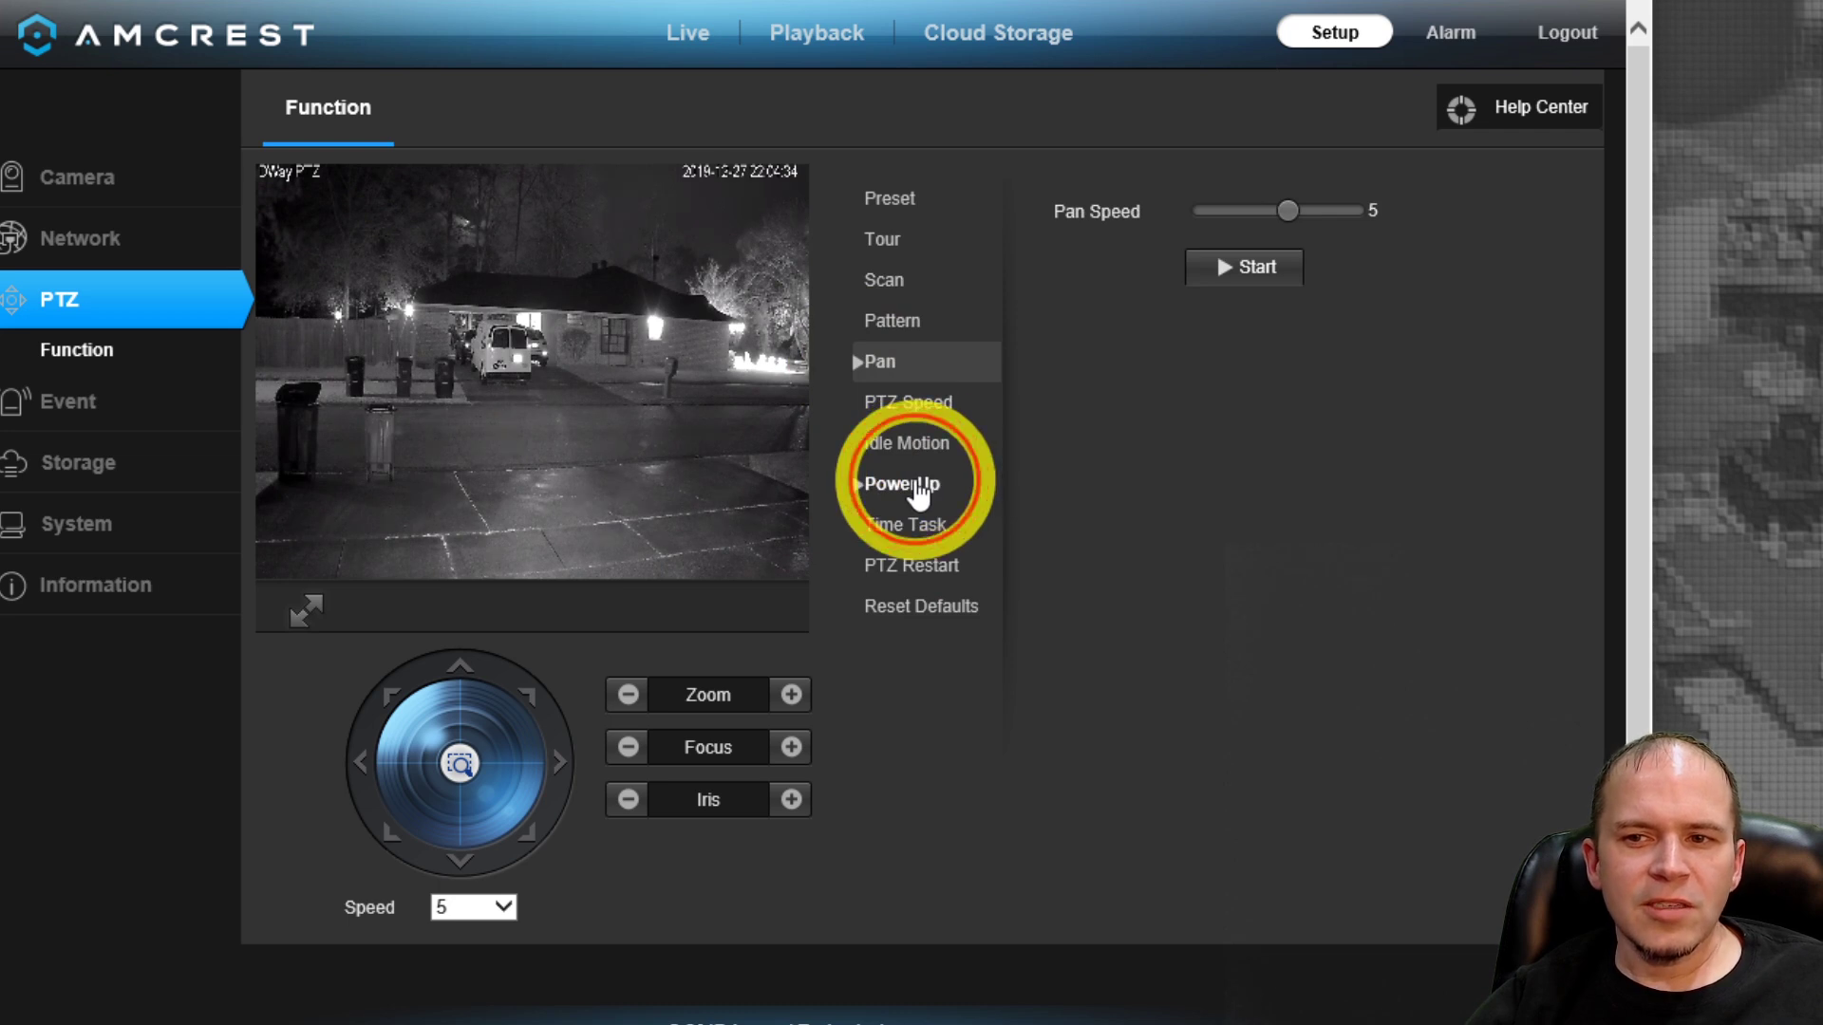
pyautogui.click(913, 526)
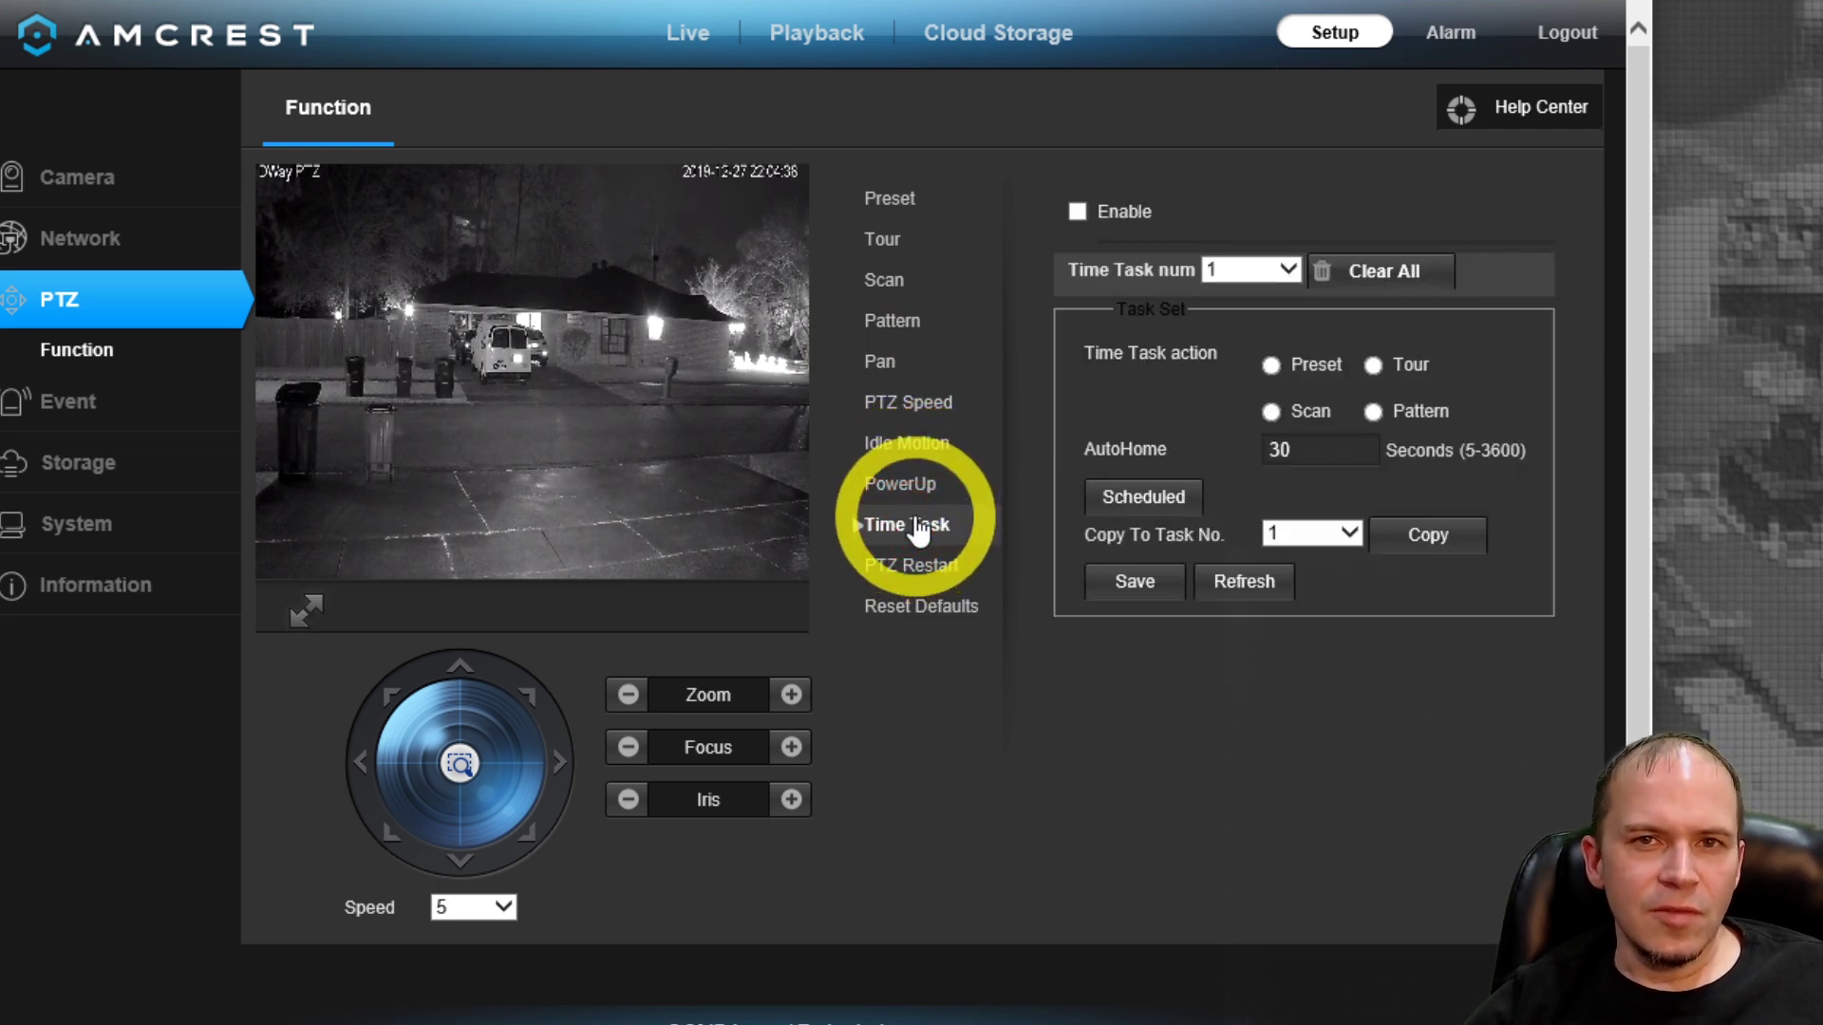
pyautogui.click(78, 406)
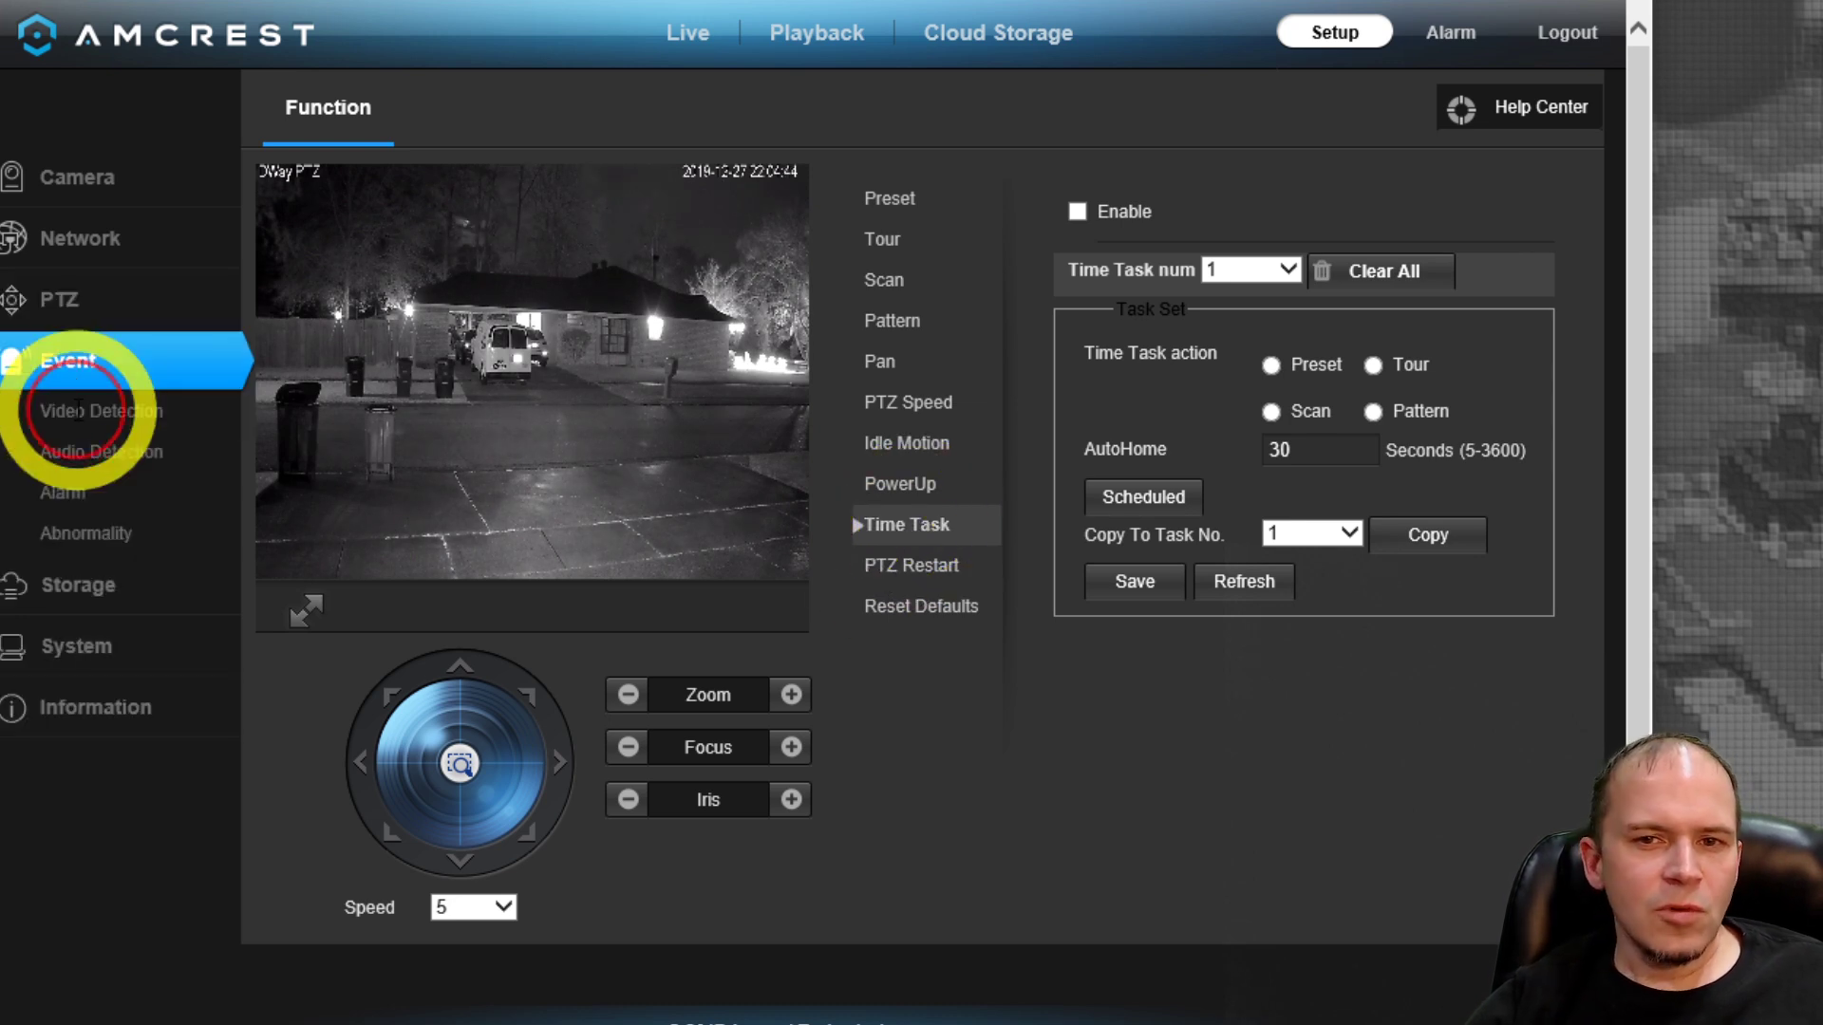
# Check Video Detection and Alarm settings, view the detection area grid, then Storage Destination
pyautogui.click(114, 417)
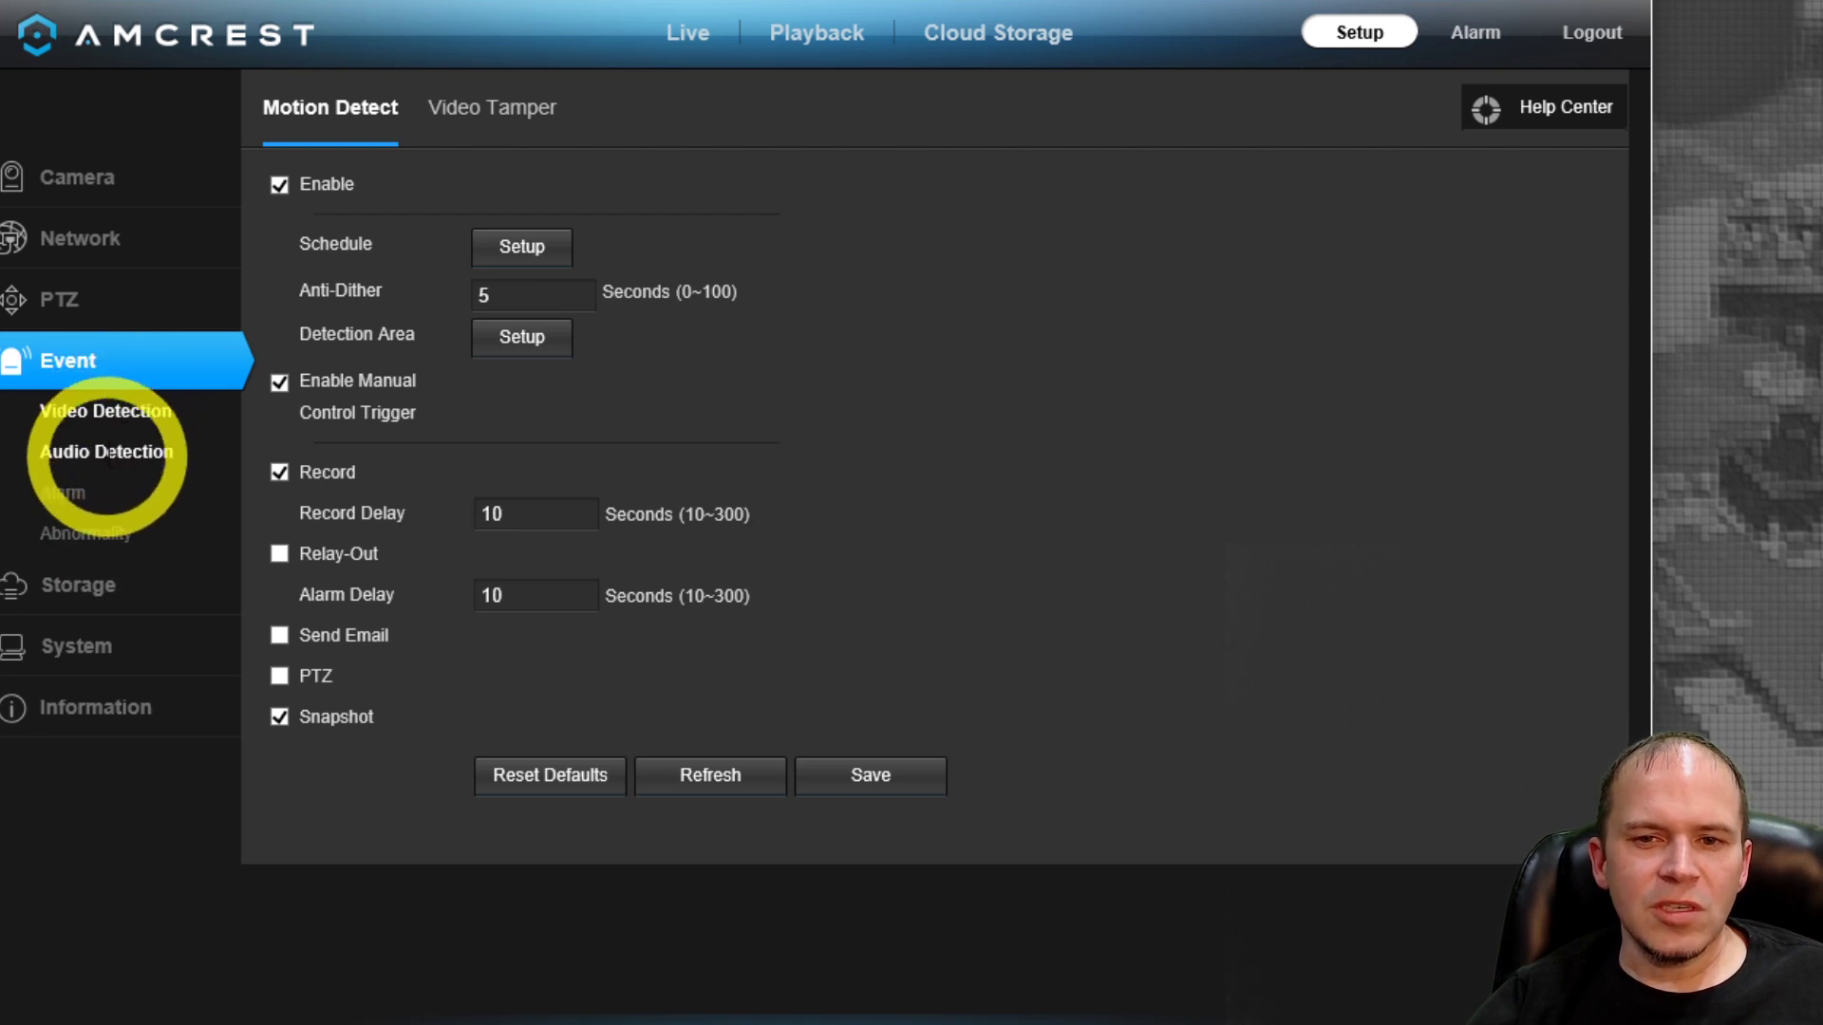
pyautogui.click(62, 494)
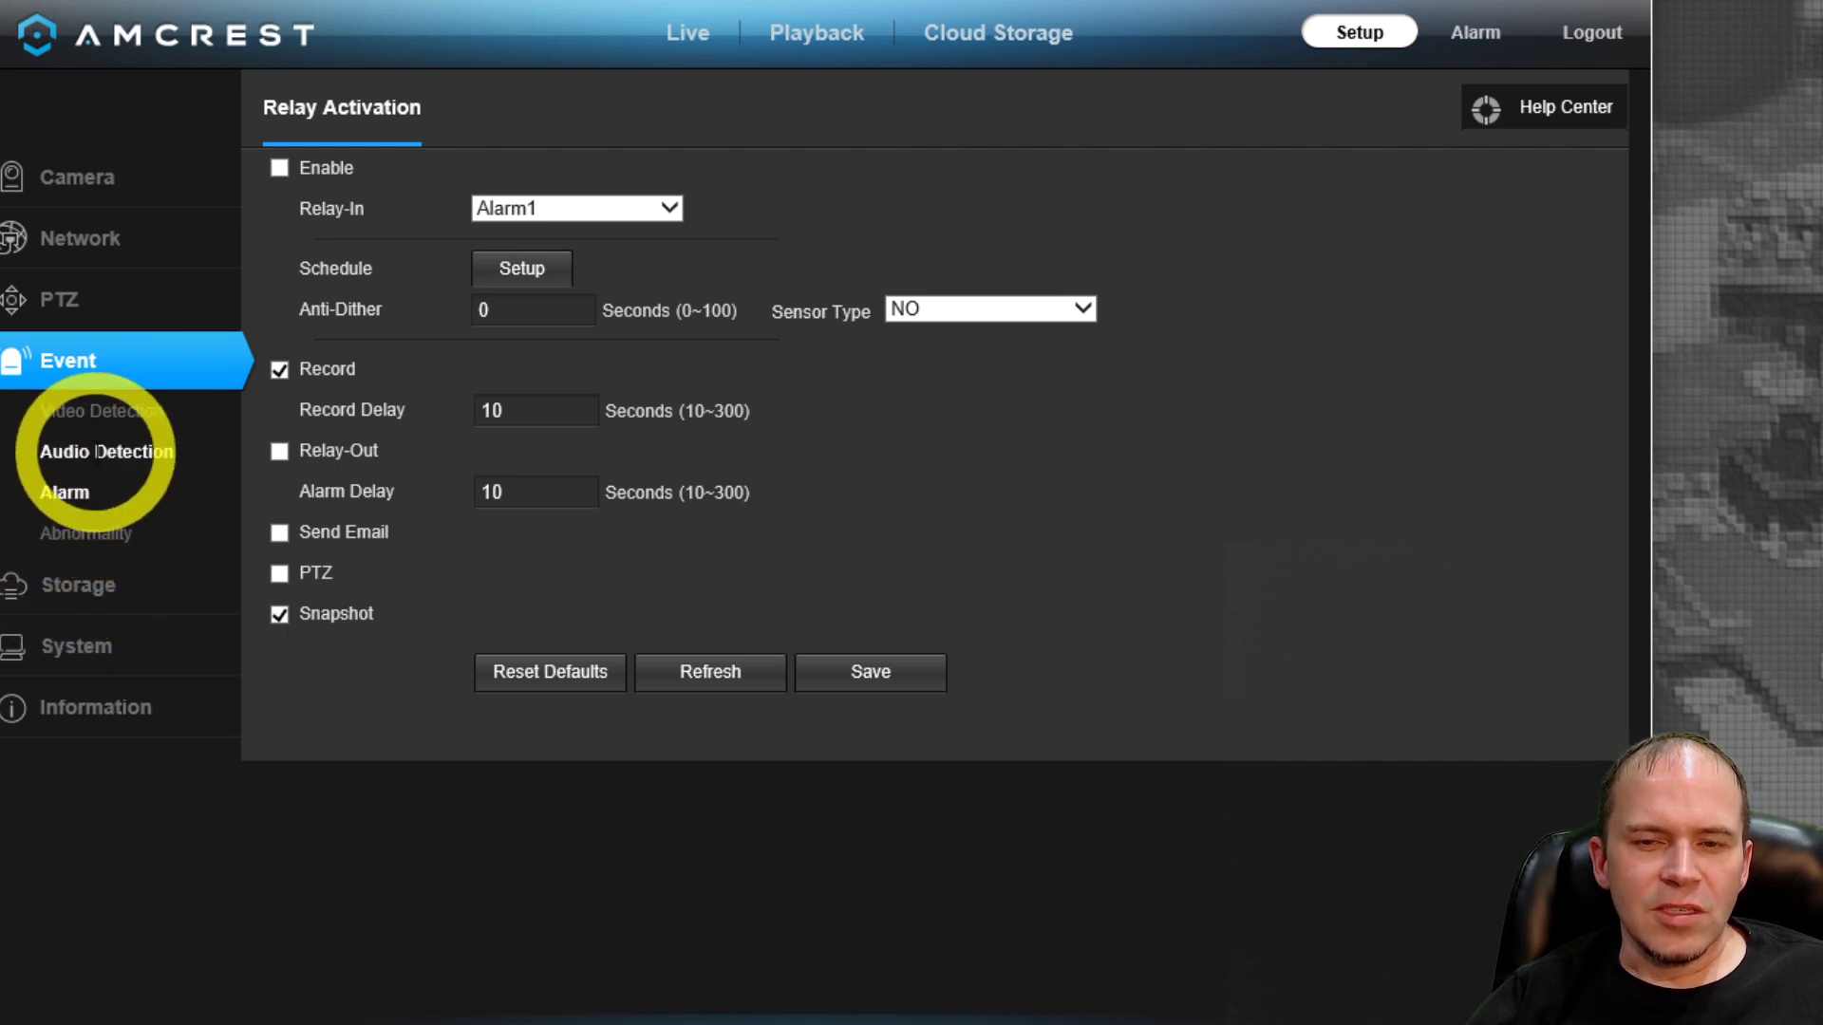
pyautogui.click(131, 410)
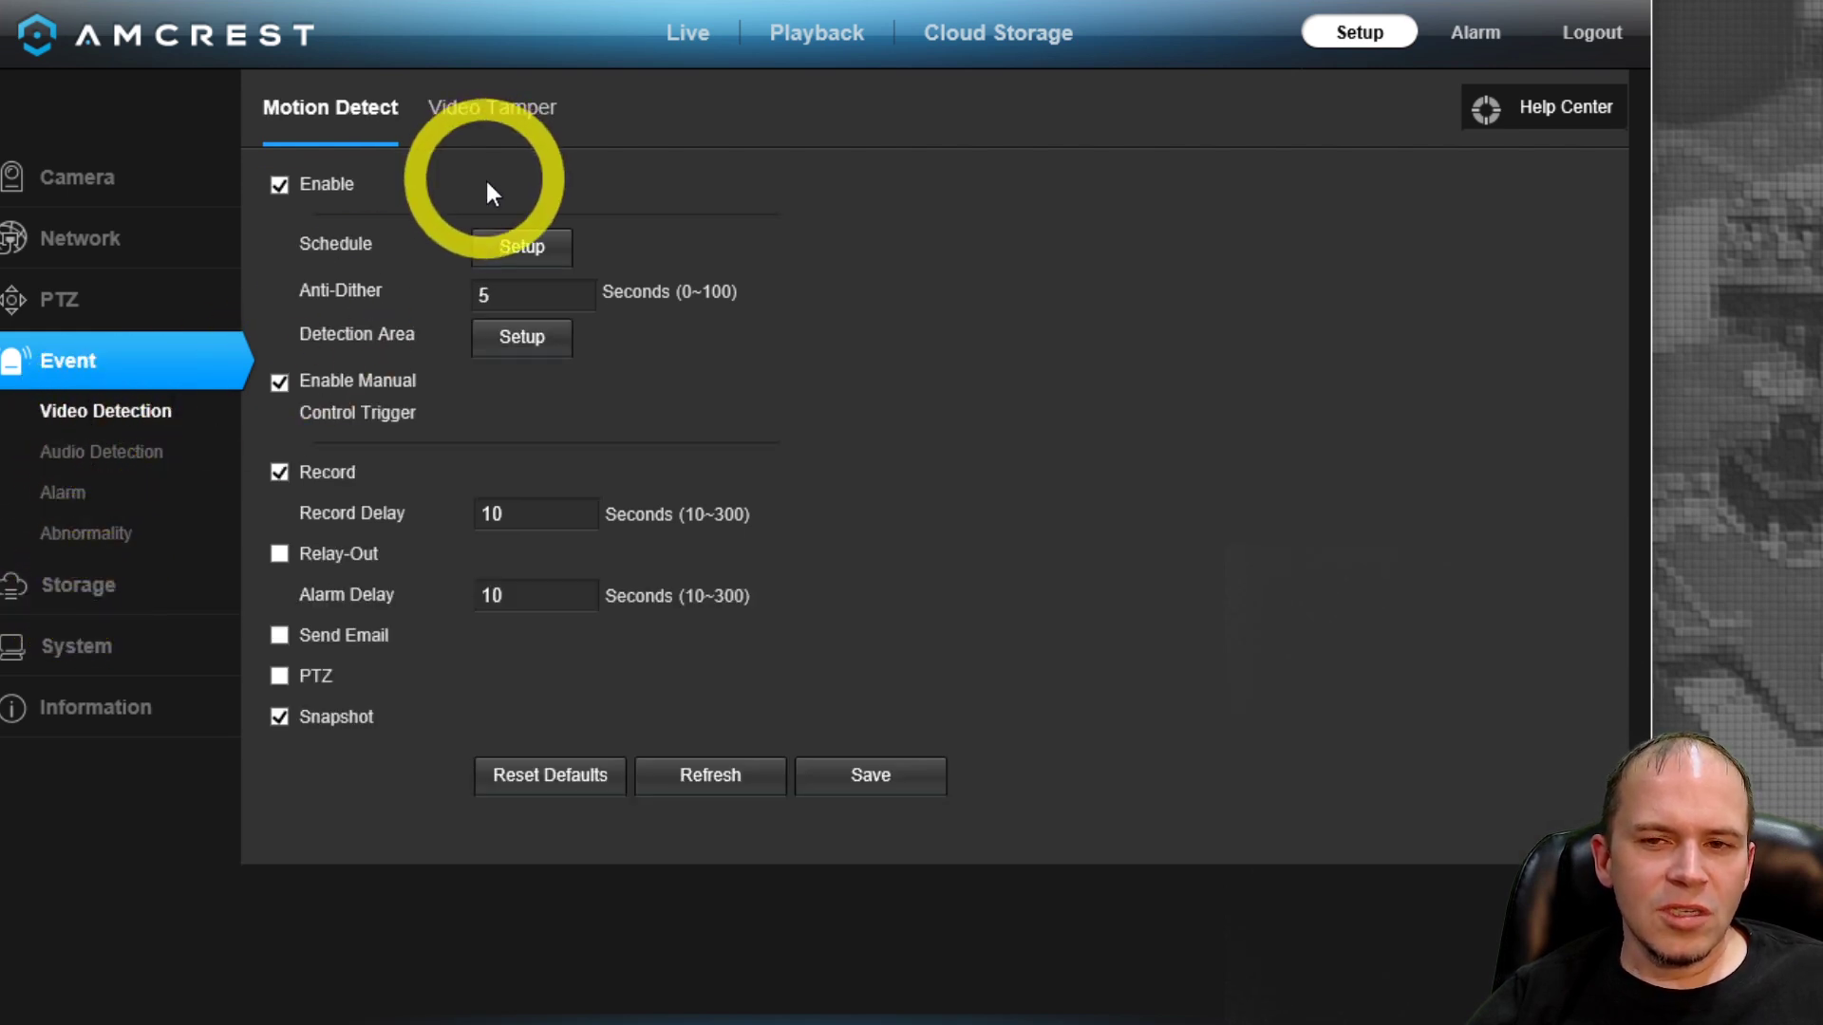
pyautogui.click(529, 344)
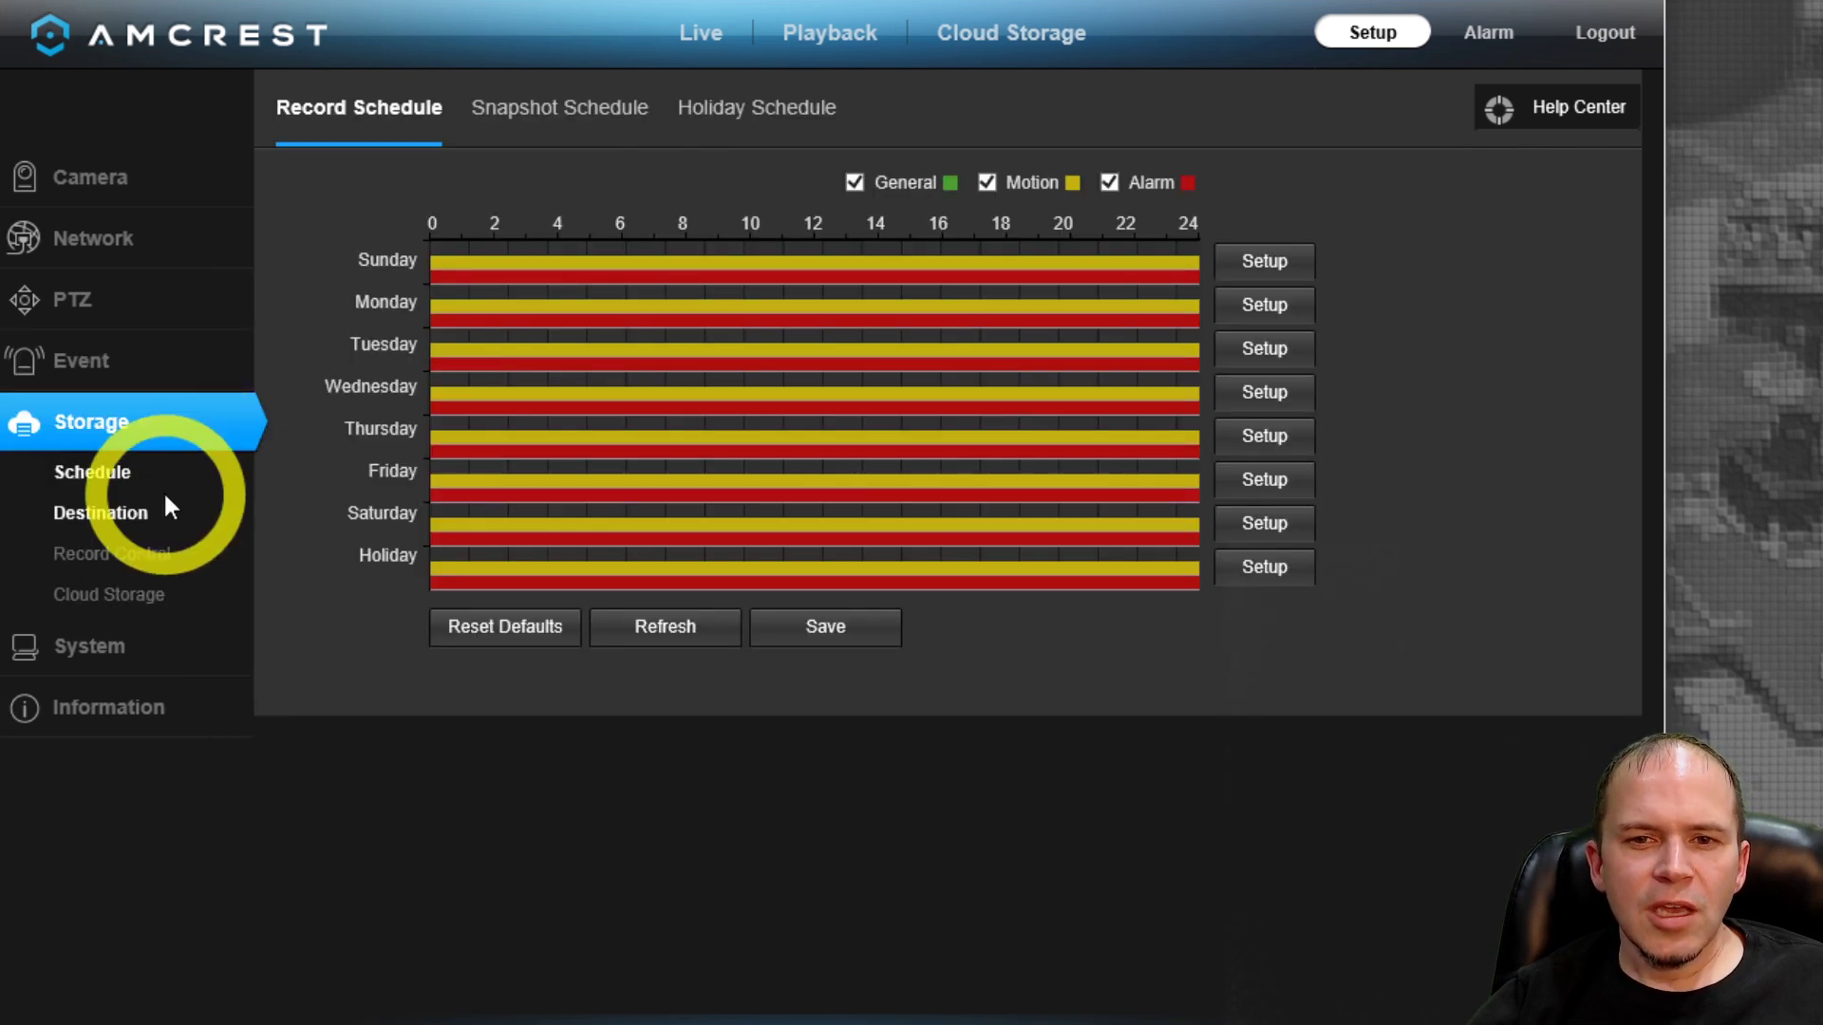
pyautogui.click(133, 510)
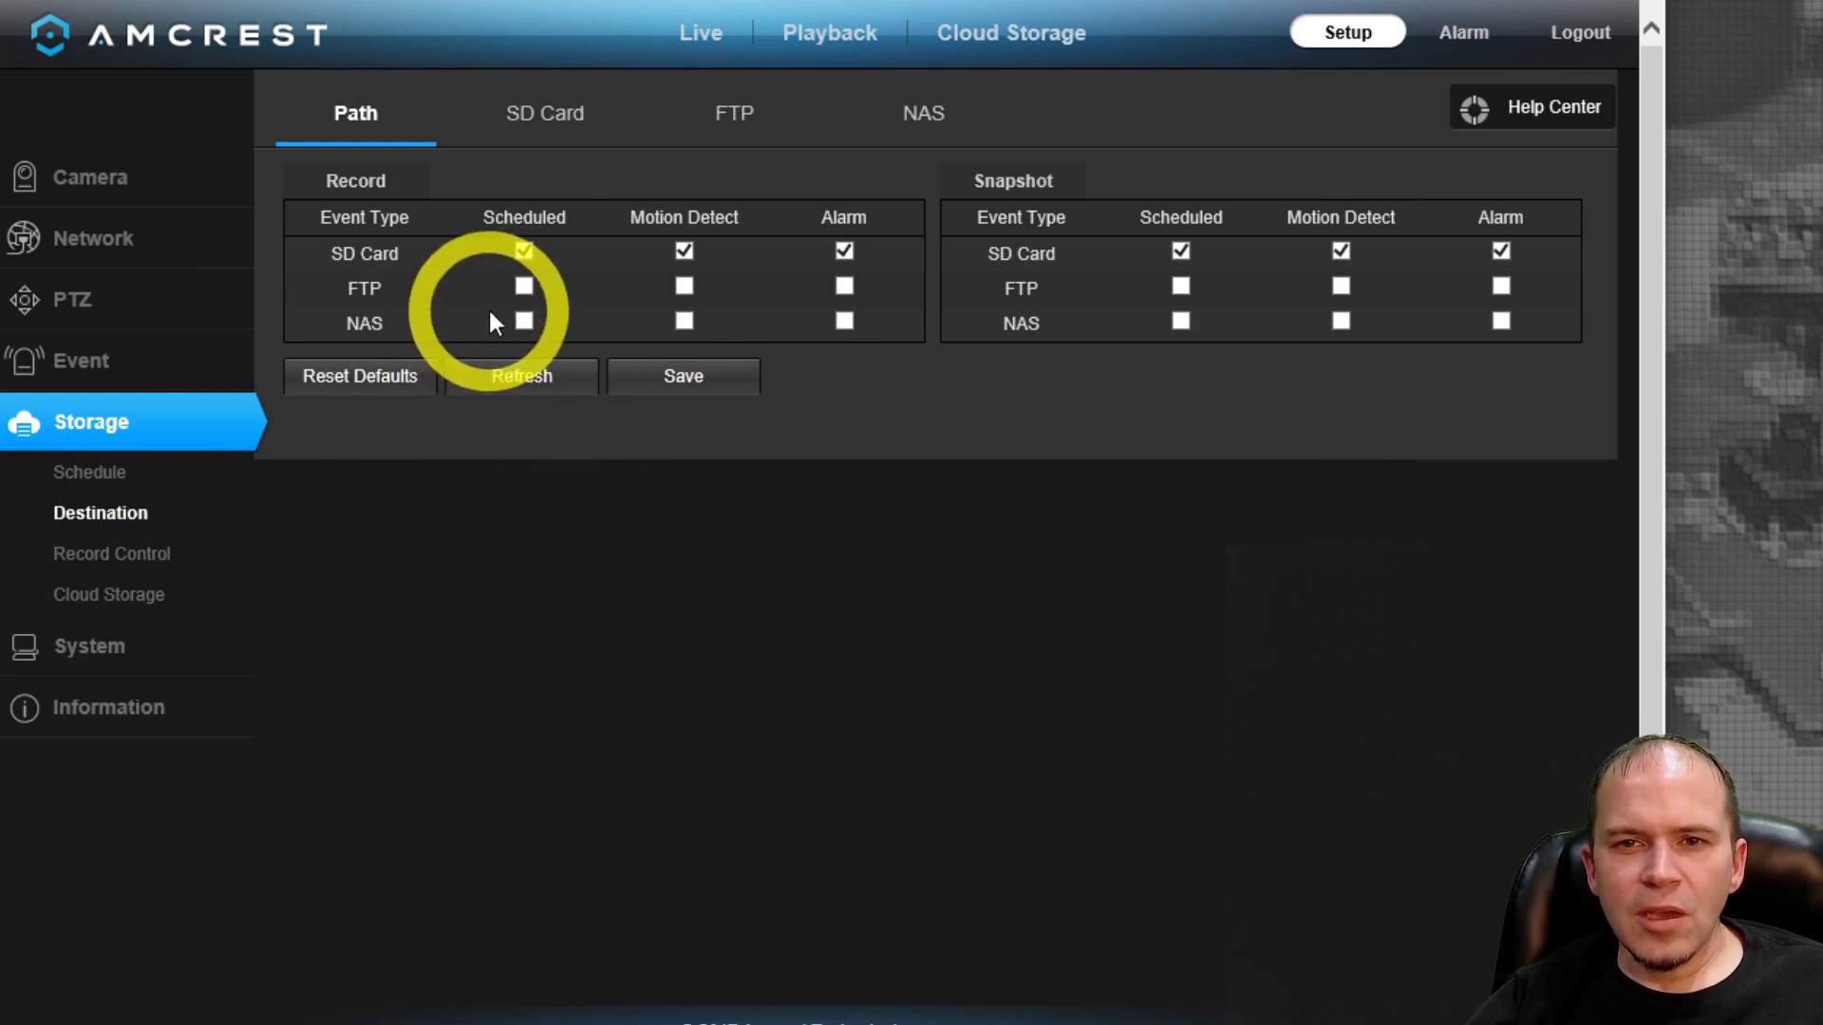
# View the SD card storage details in the camera's Storage settings
pyautogui.click(553, 118)
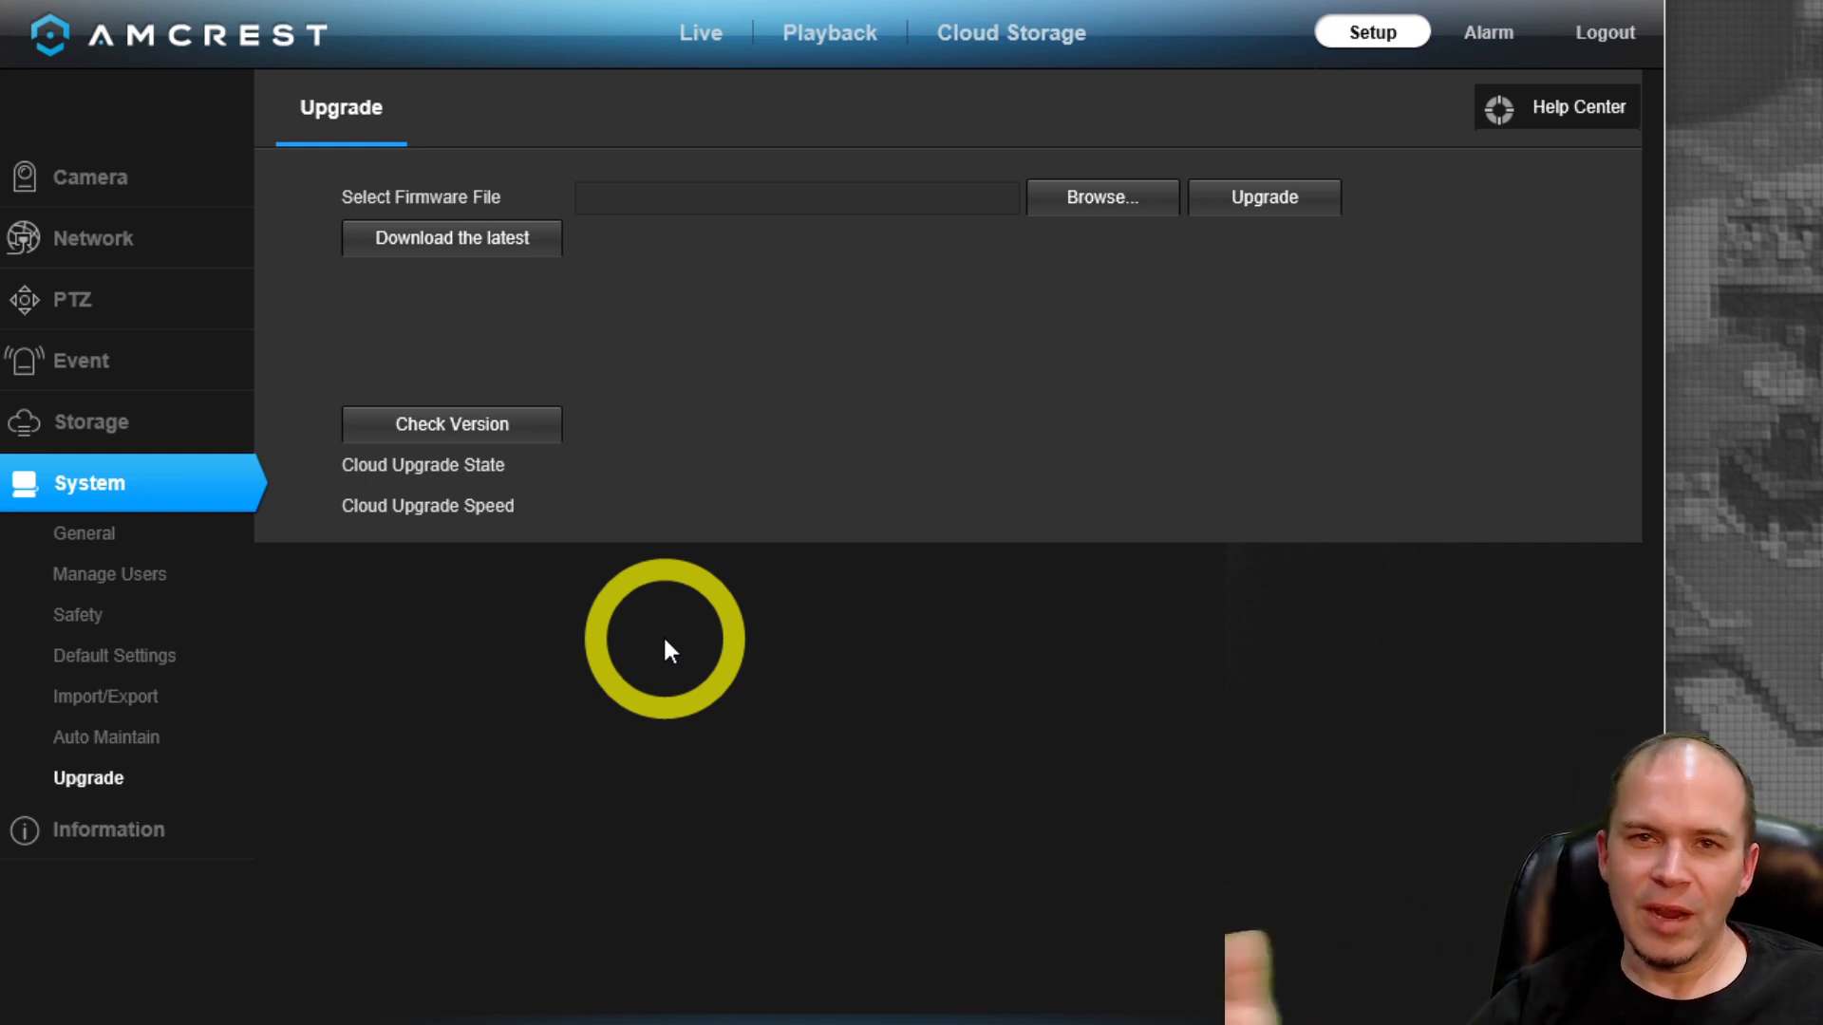
# Show the December 25 recordings in Playback and play one at double speed
pyautogui.click(826, 42)
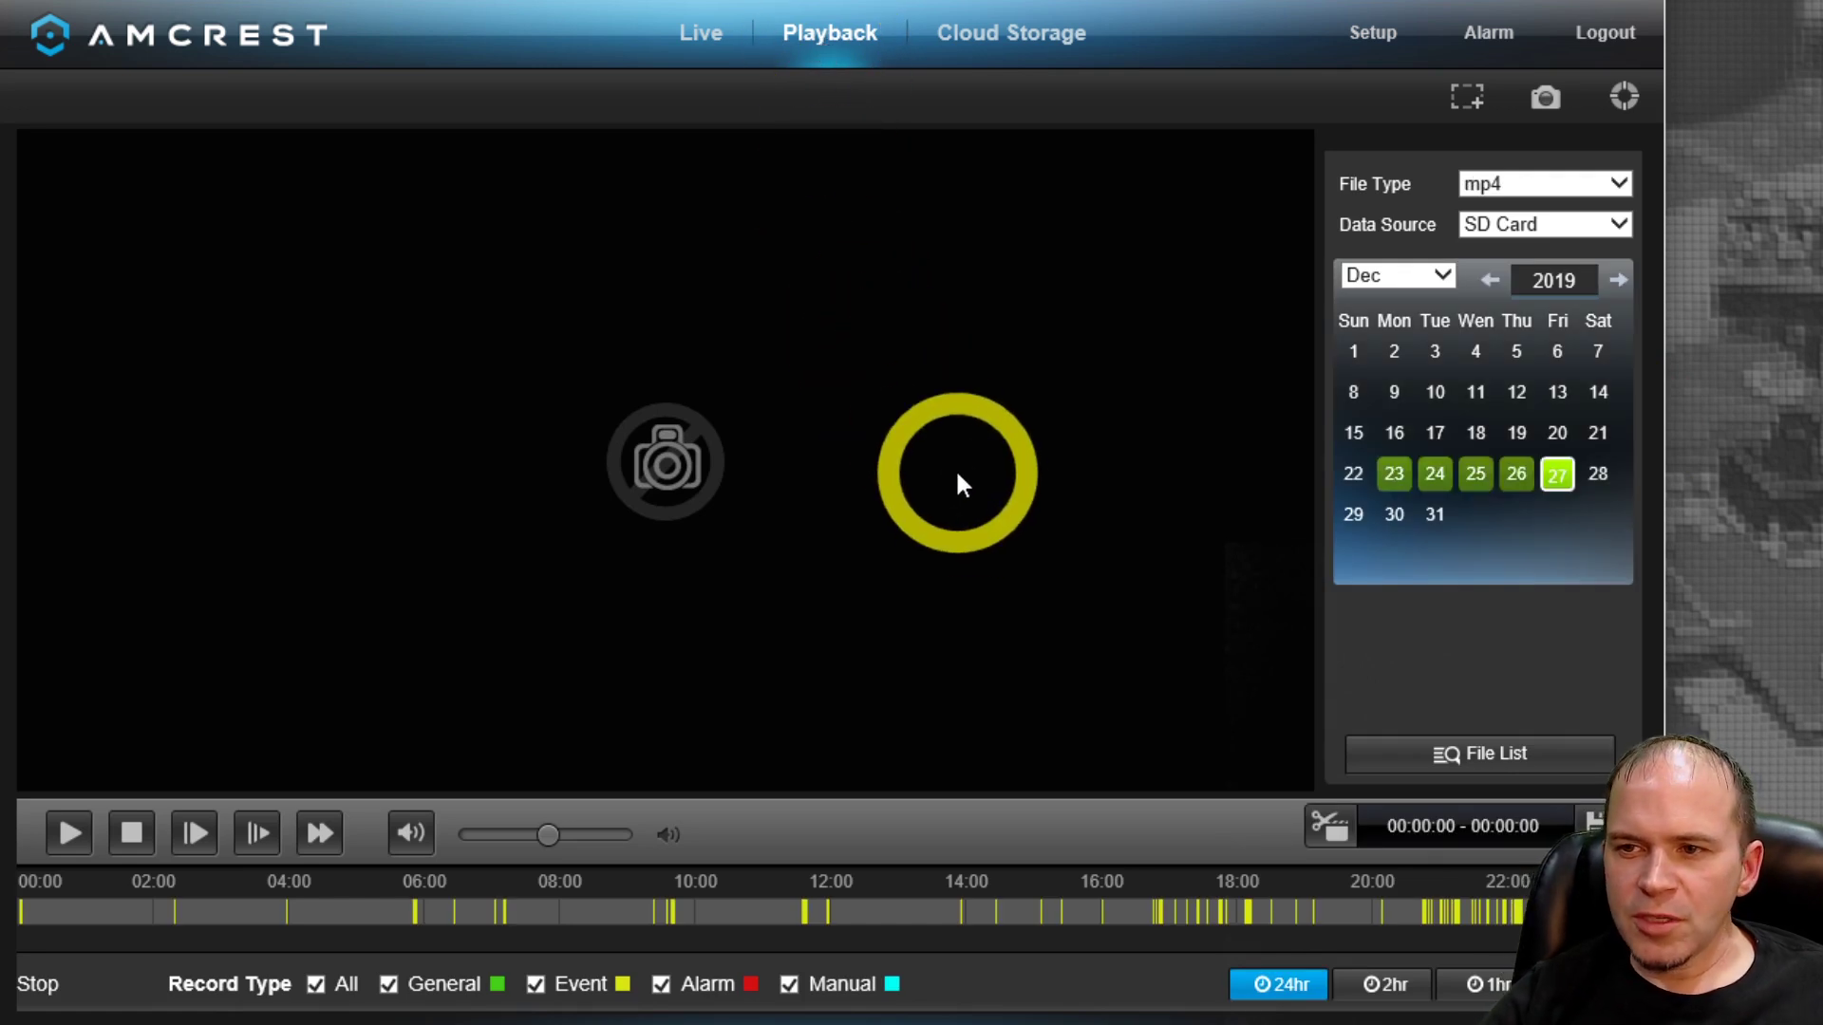
pyautogui.click(1477, 476)
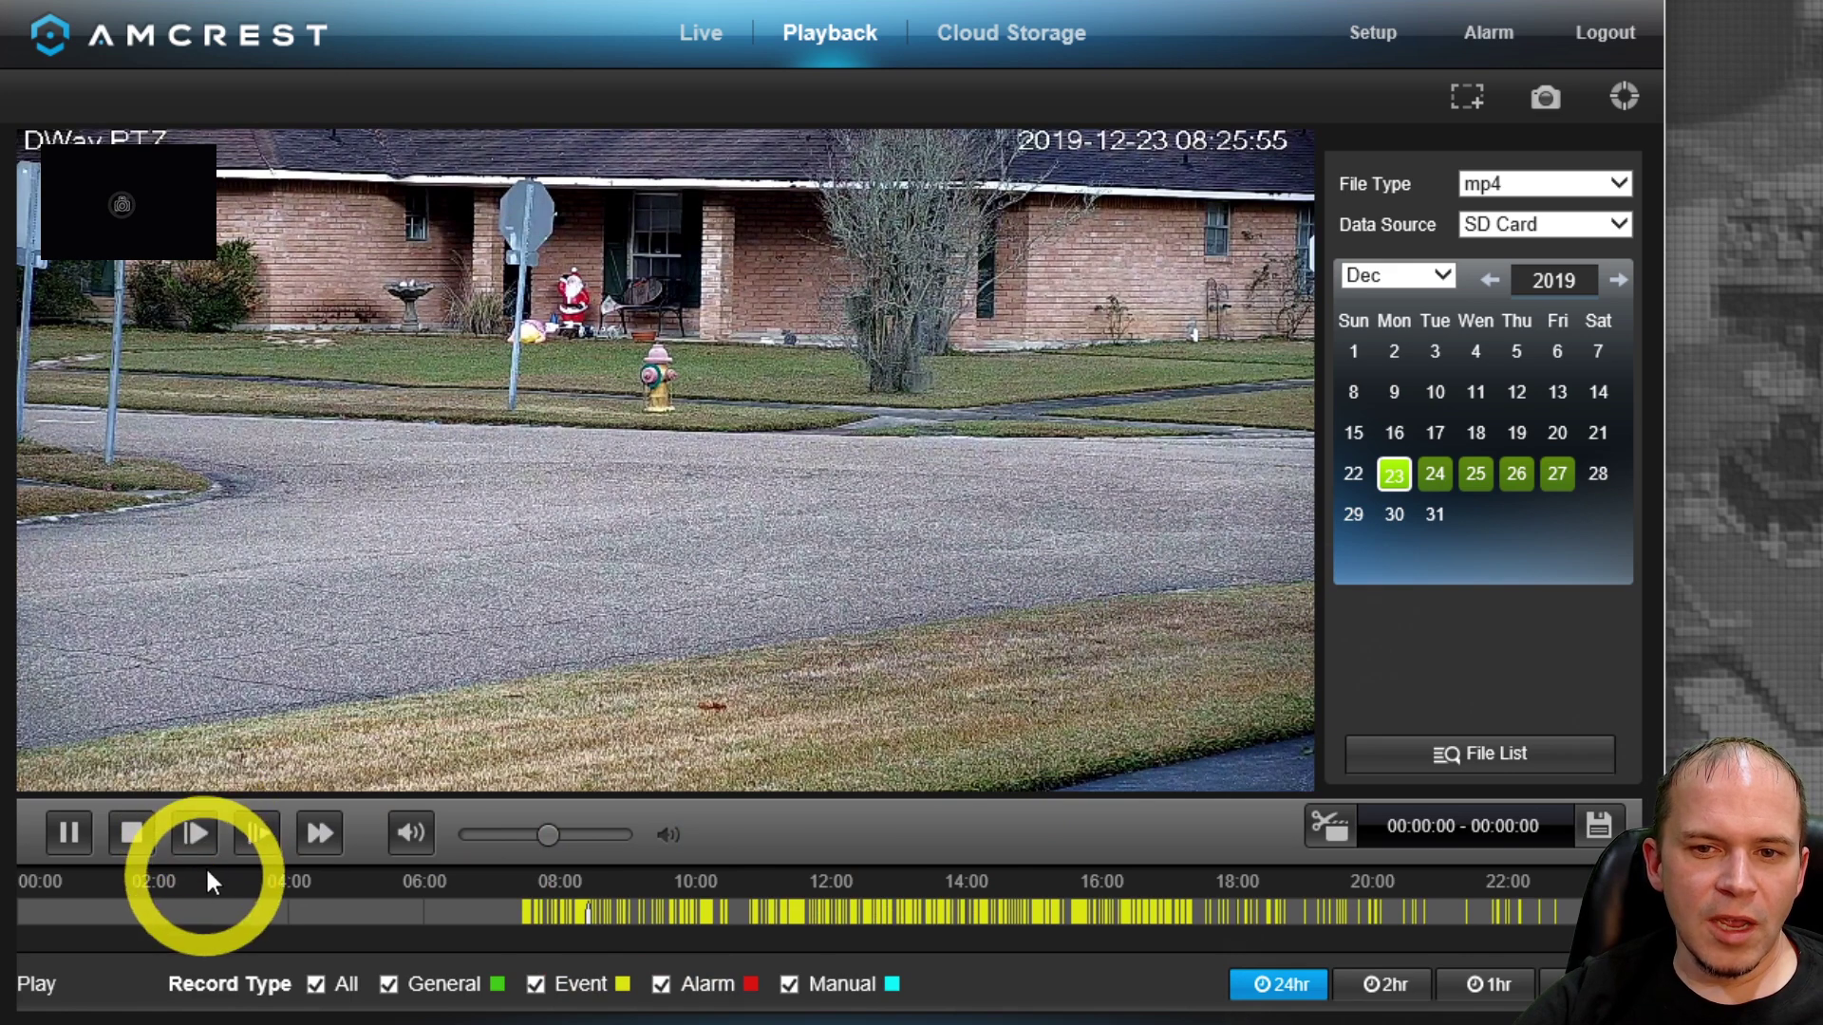
pyautogui.click(319, 836)
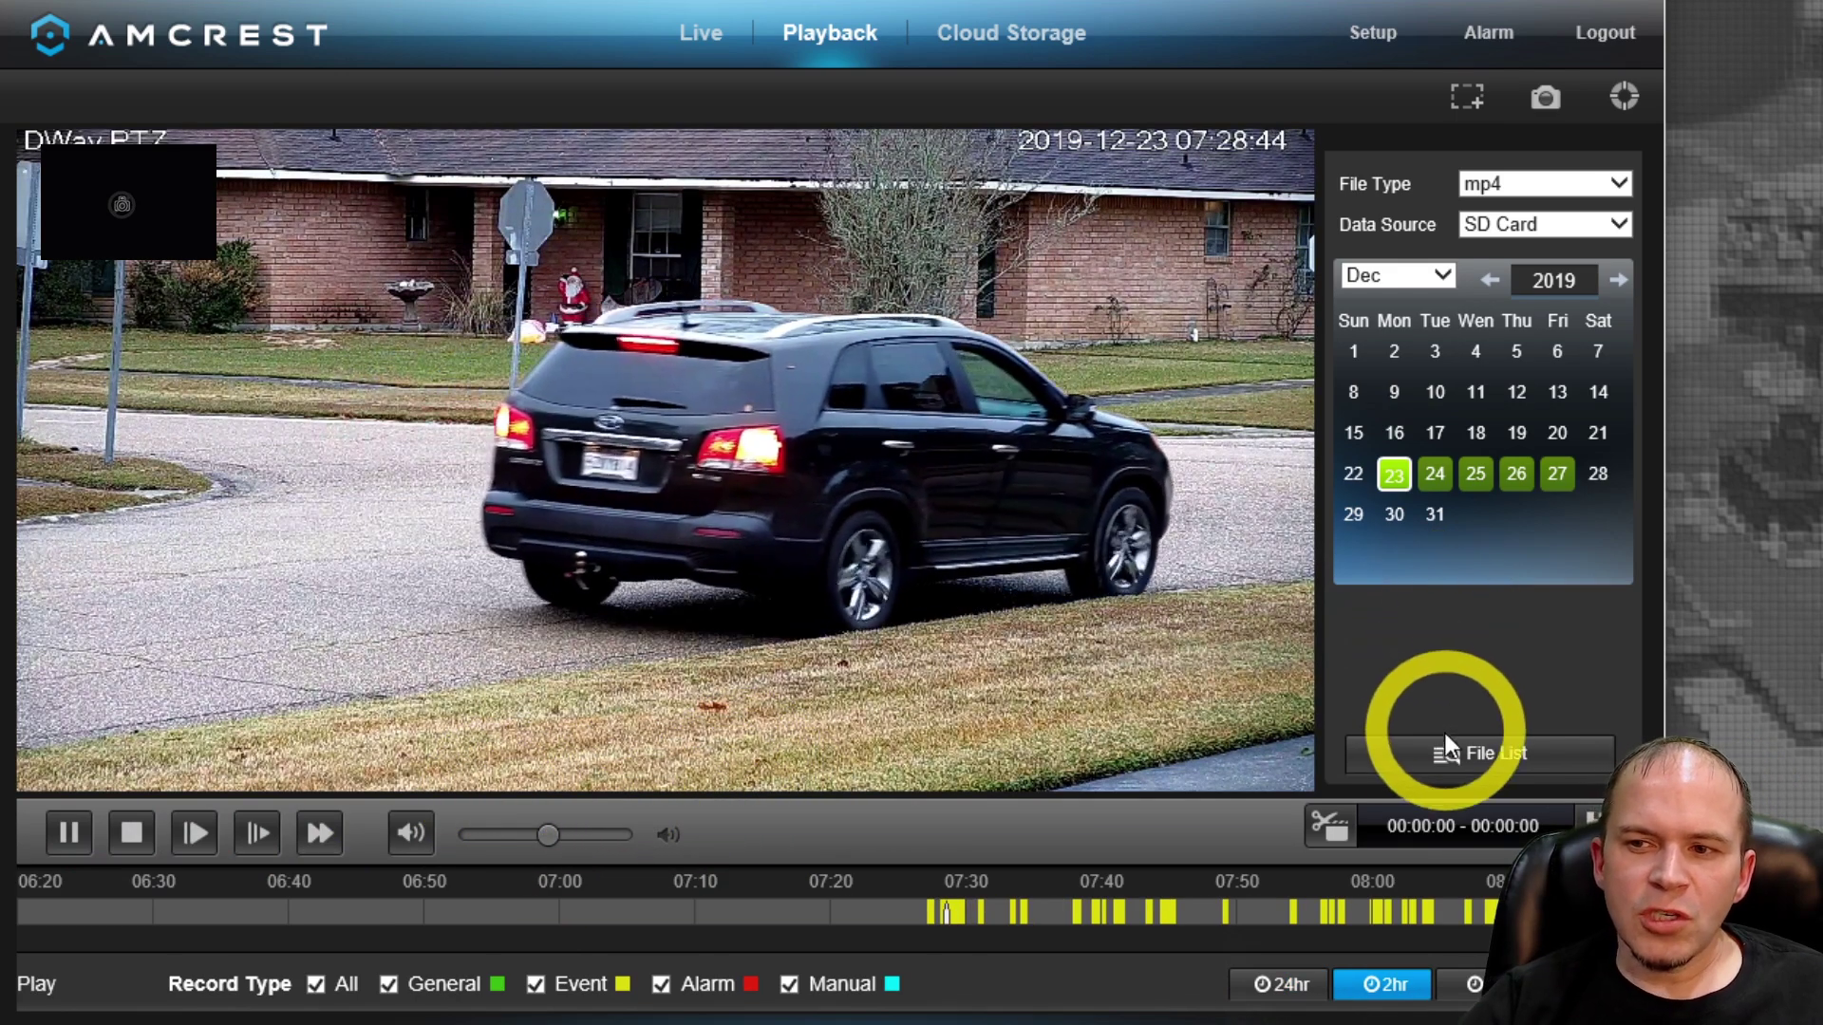
# Play clips from the file list (07:39:20, 07:33:21, 07:34:03), ending on 07:39:53
pyautogui.click(1467, 760)
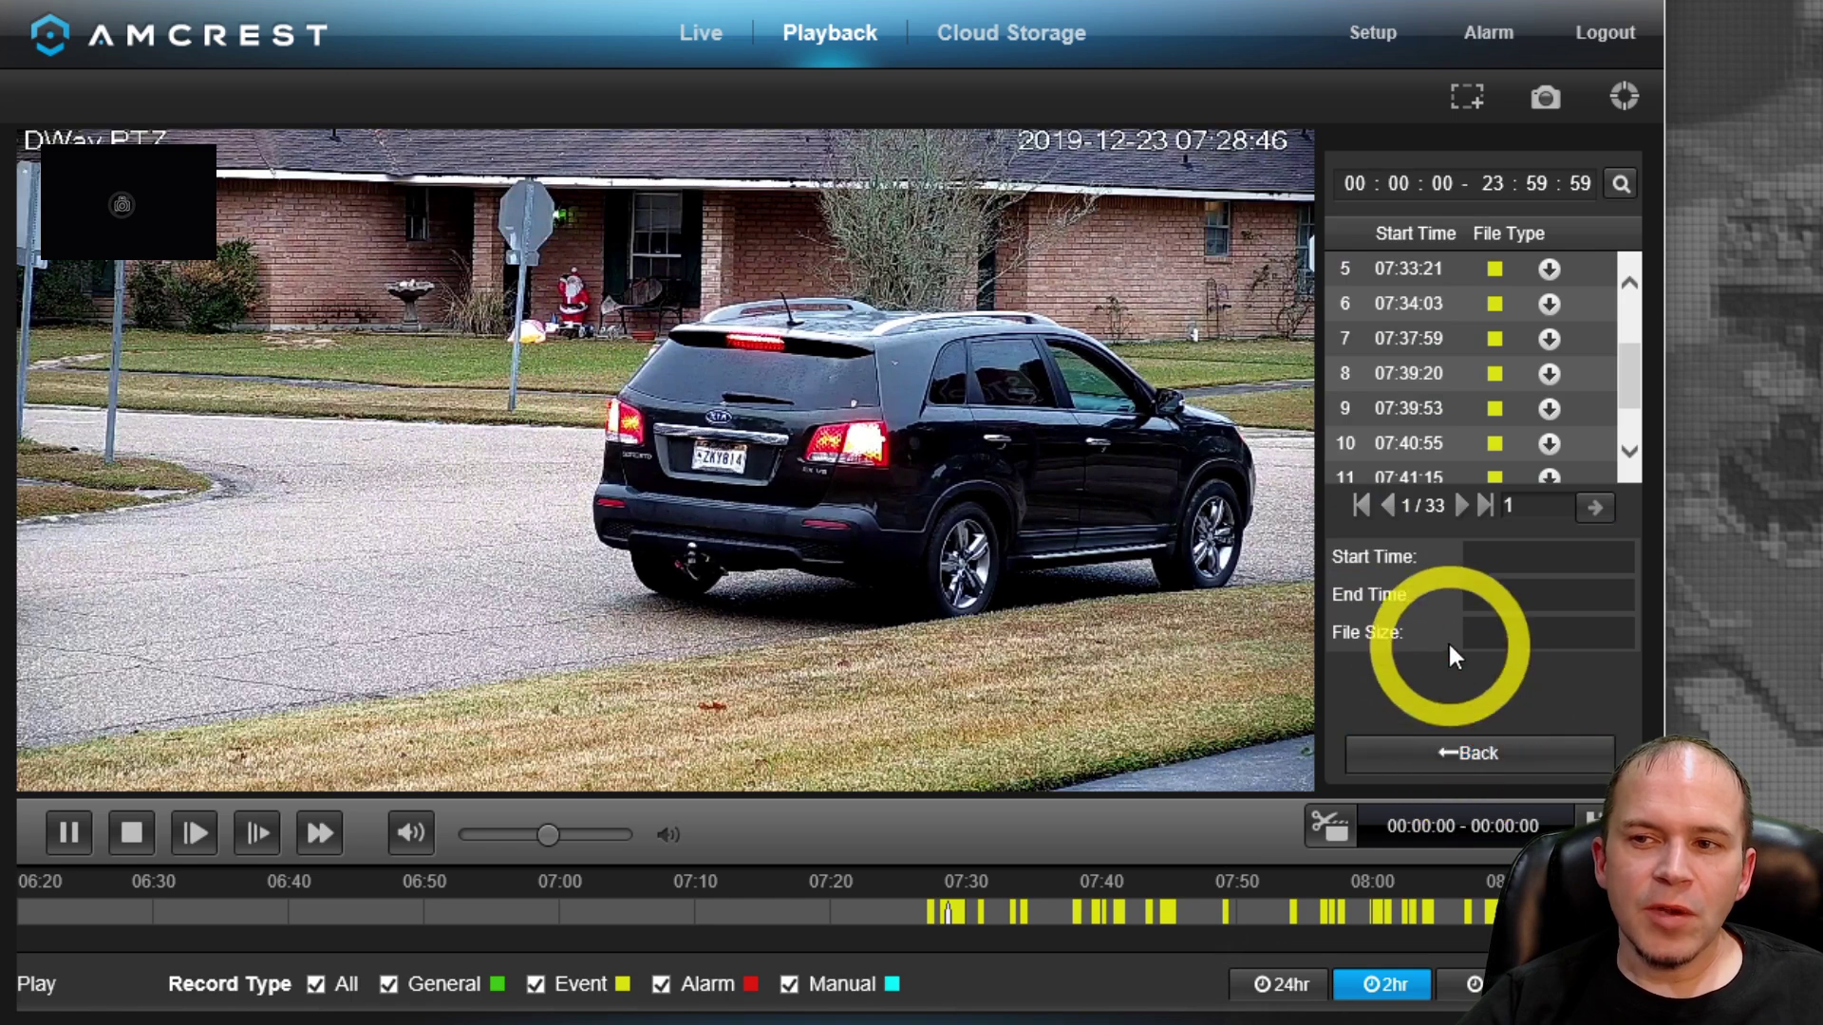
pyautogui.click(1477, 375)
pyautogui.click(1353, 394)
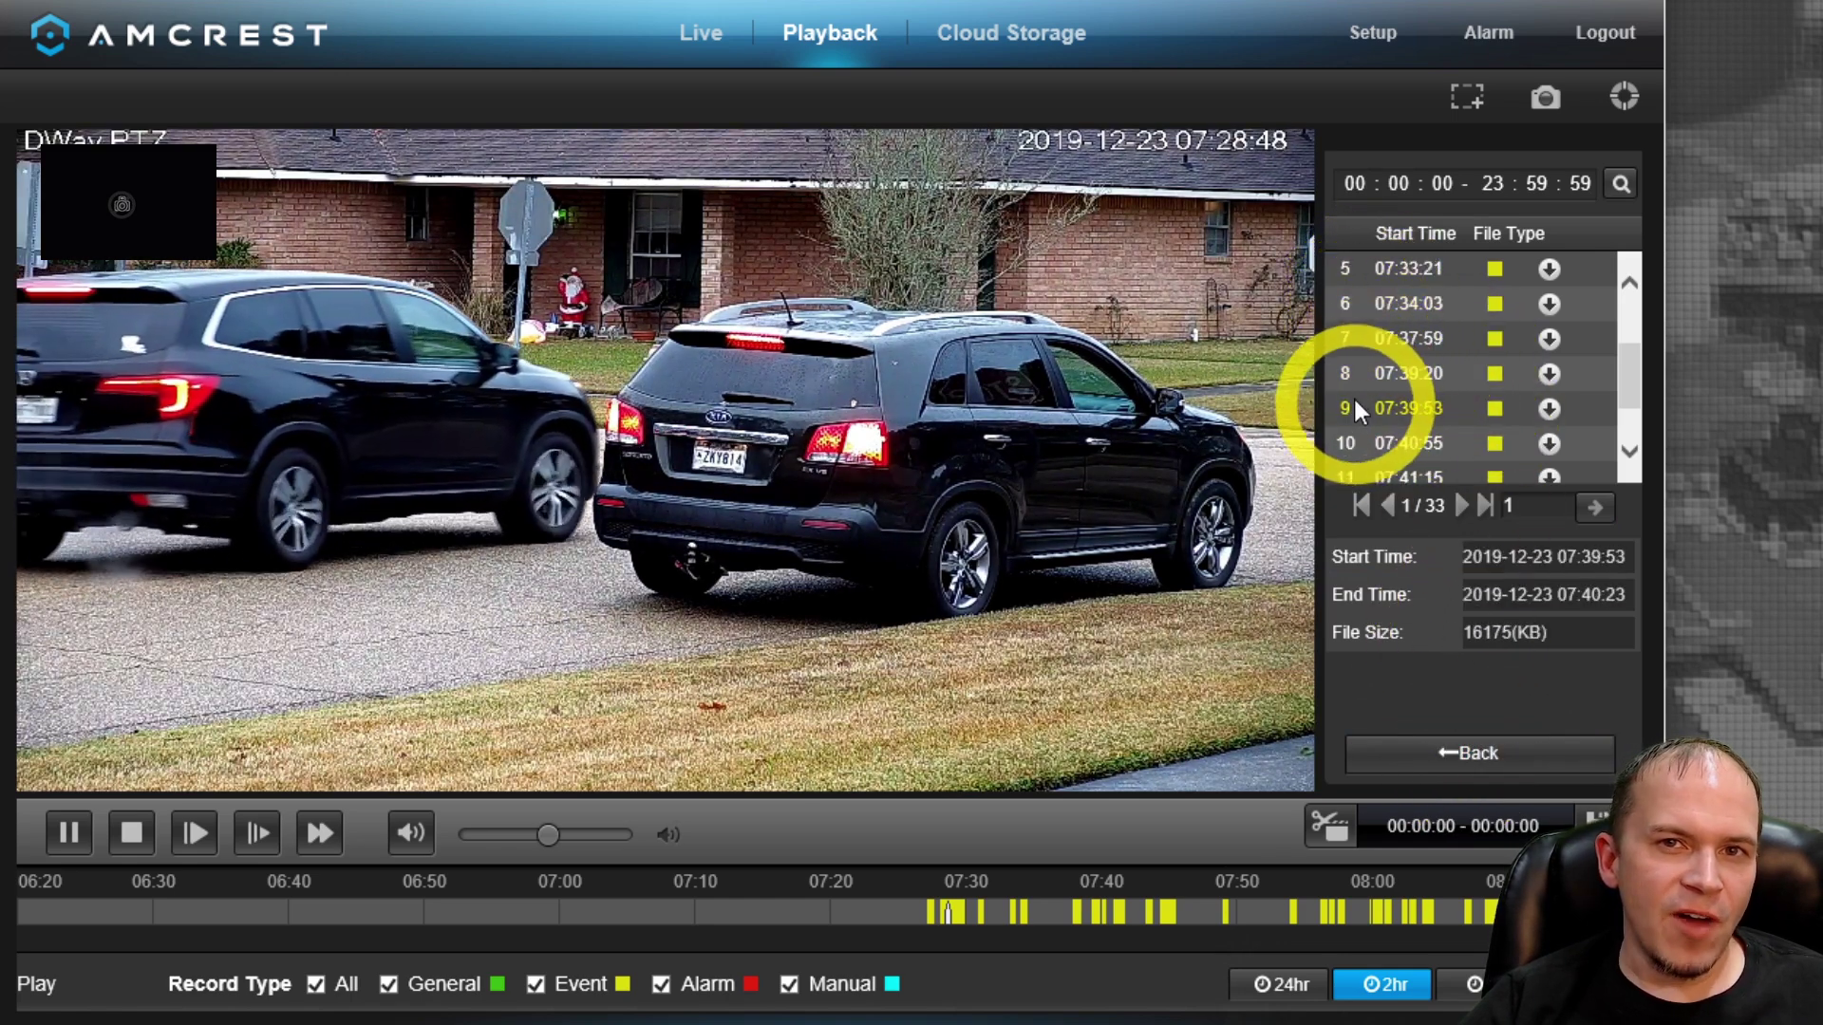
pyautogui.click(1375, 335)
pyautogui.click(1457, 273)
pyautogui.click(1429, 327)
pyautogui.click(1427, 312)
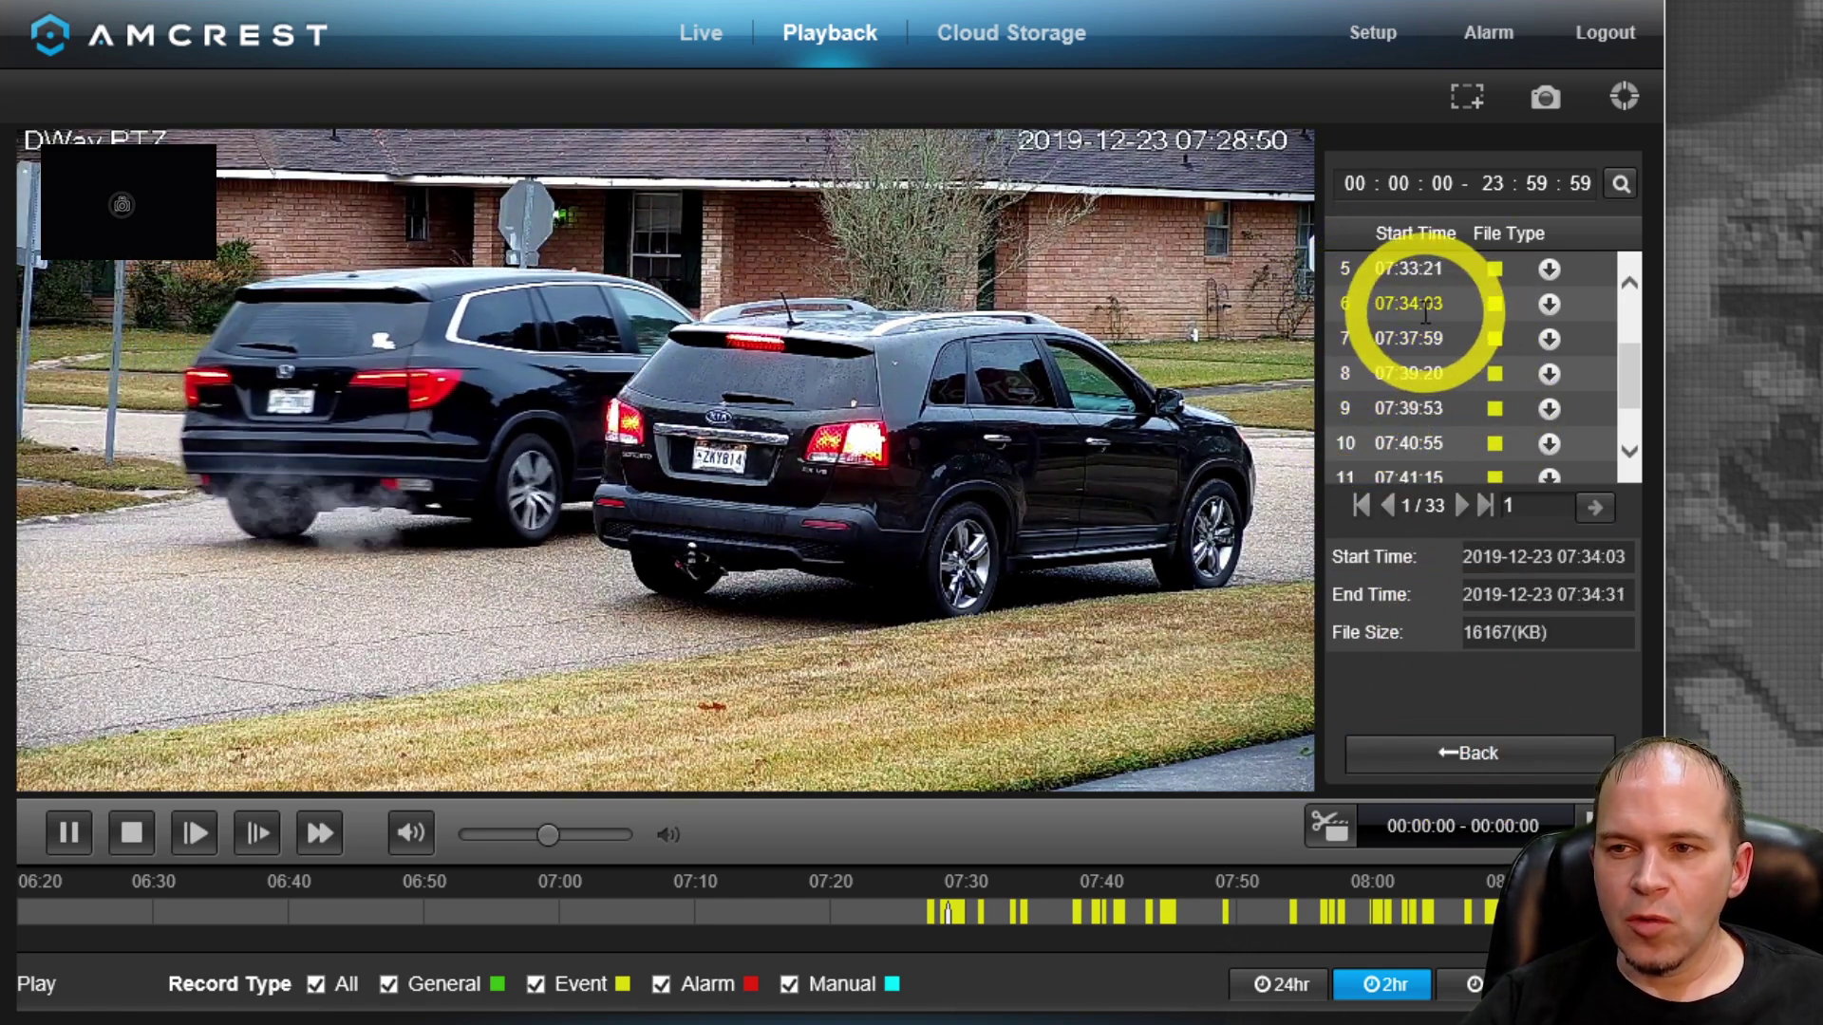
pyautogui.click(1538, 342)
pyautogui.click(1424, 311)
pyautogui.click(1519, 407)
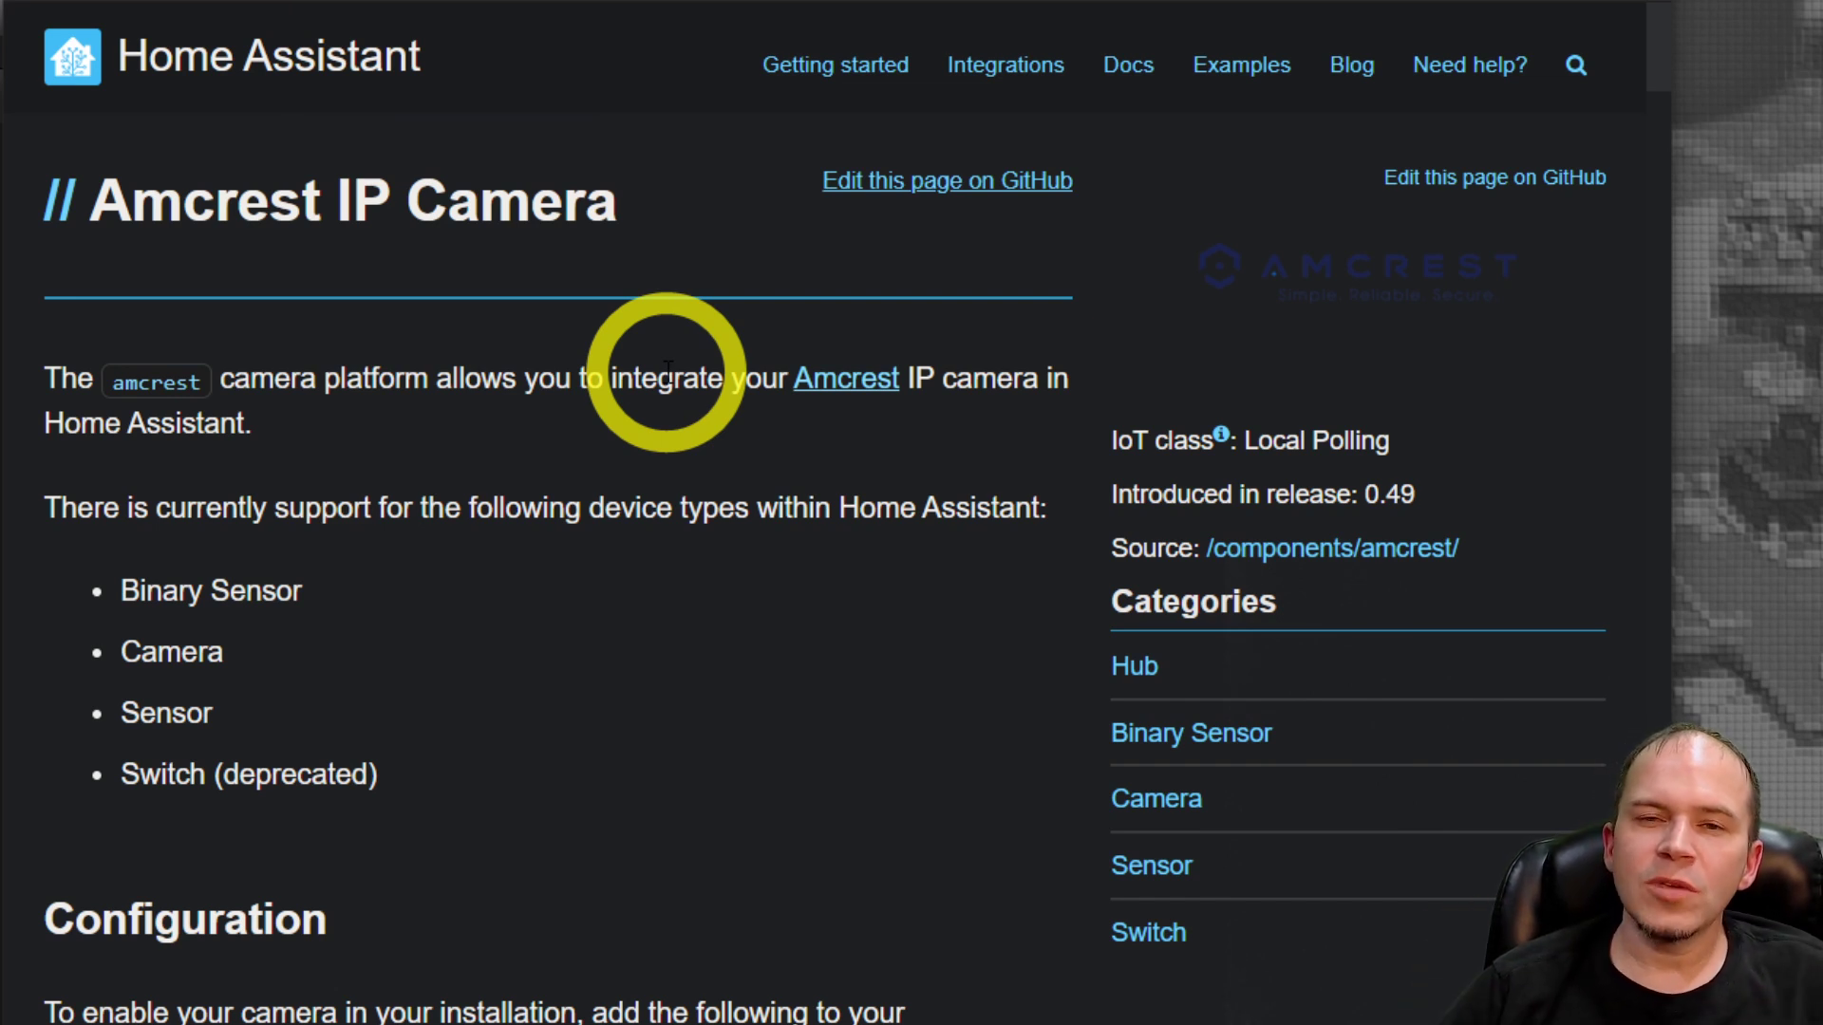
# Scroll the Amcrest IP Camera docs down to the Advanced Configuration YAML example
pyautogui.scroll(-20, 379, 649)
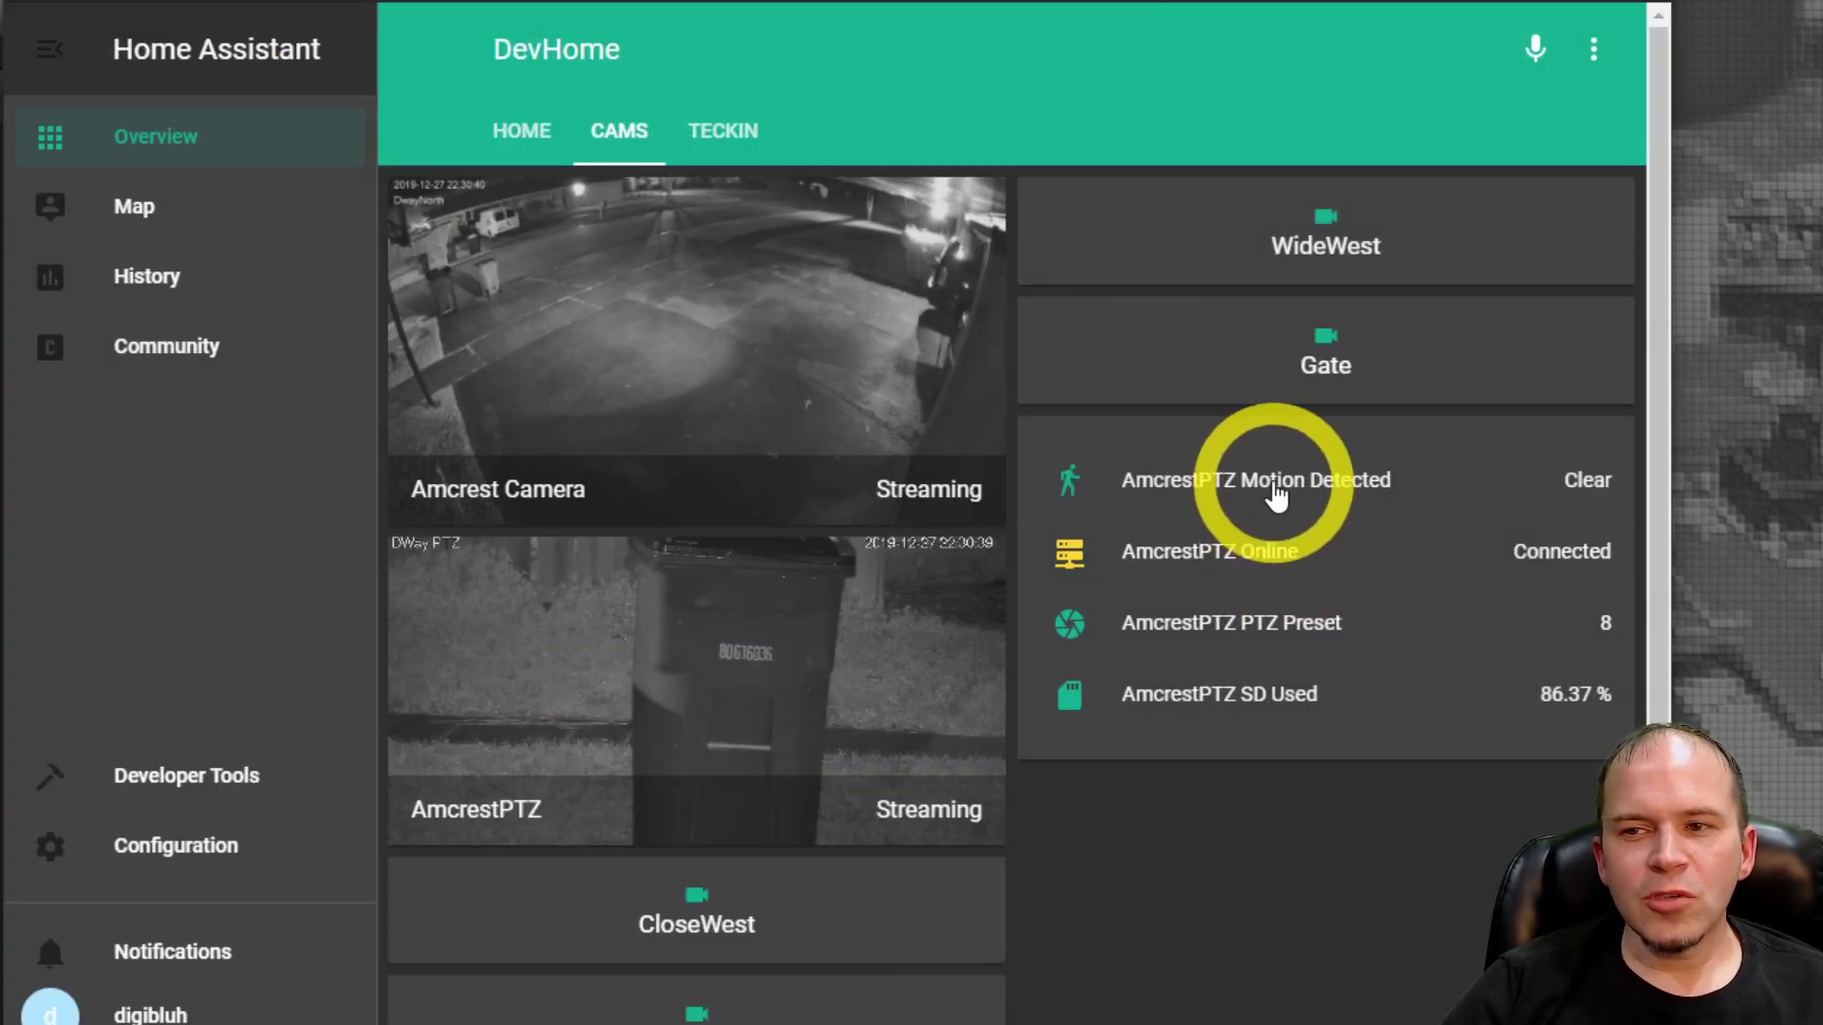
# Check the AmcrestPTZ motion history, then send the camera to the Gate and CloseWest presets
pyautogui.click(1277, 491)
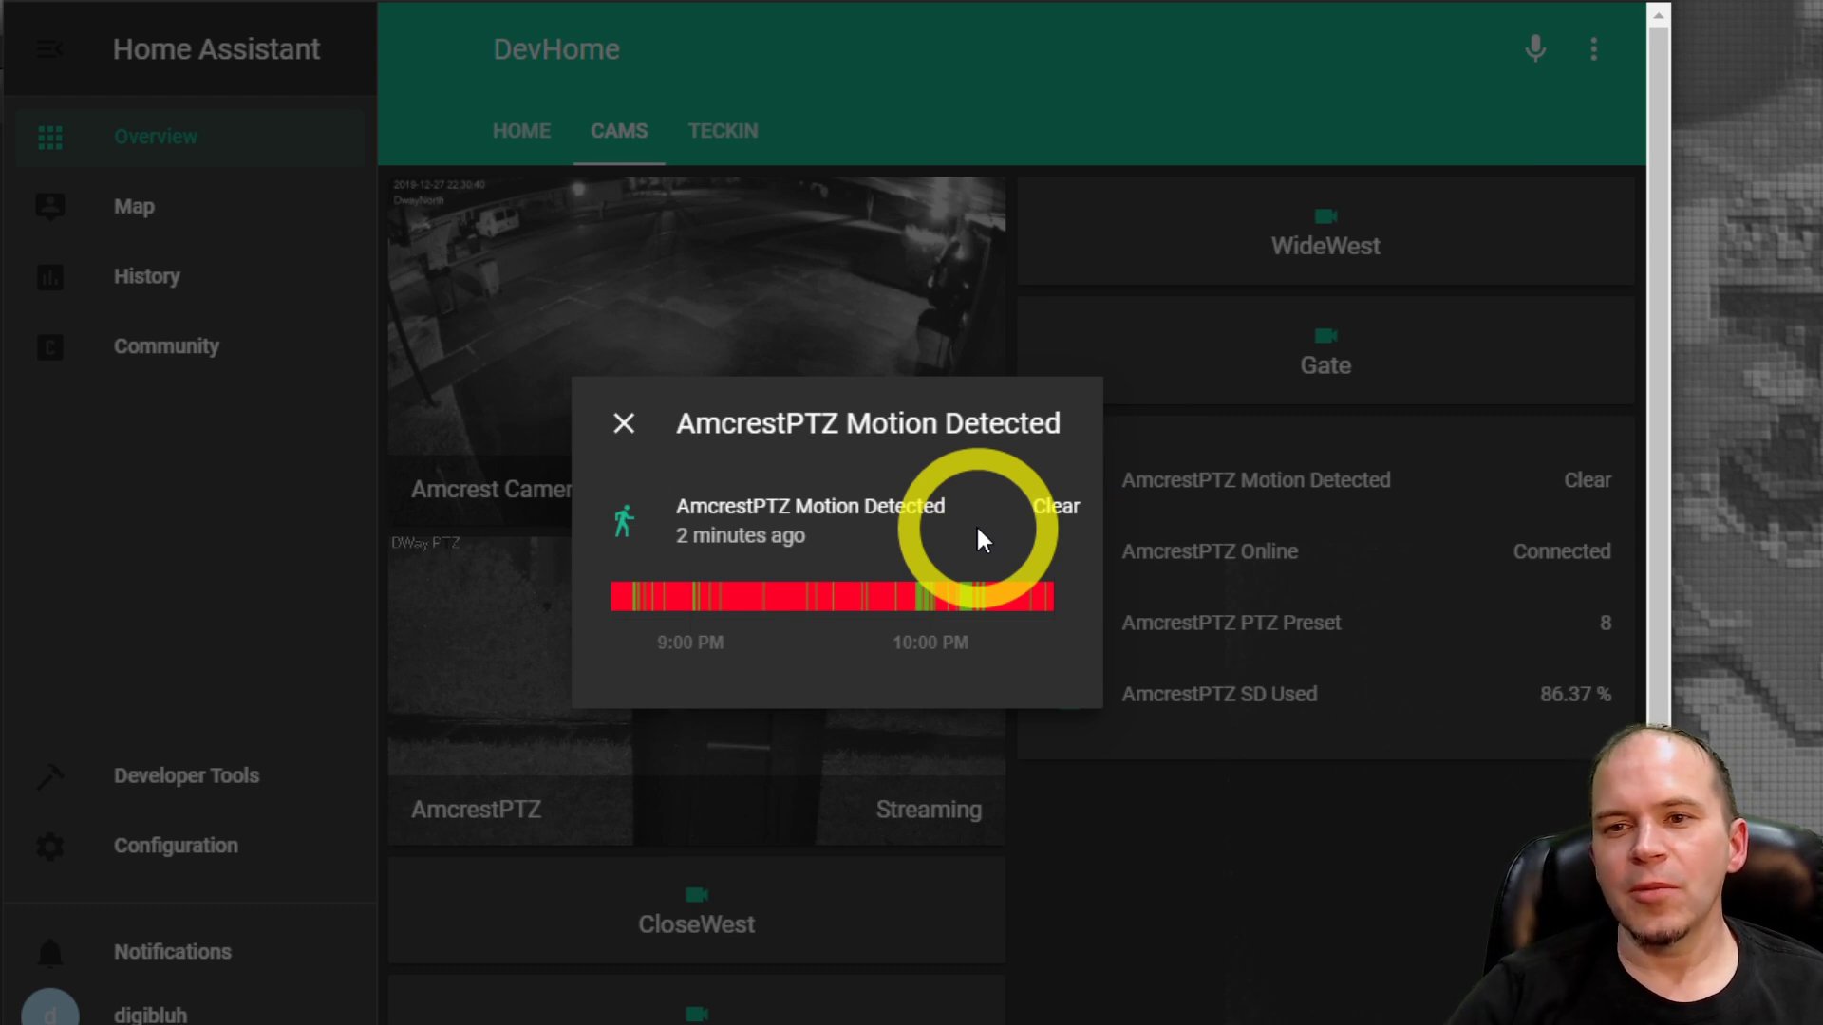
pyautogui.click(1201, 567)
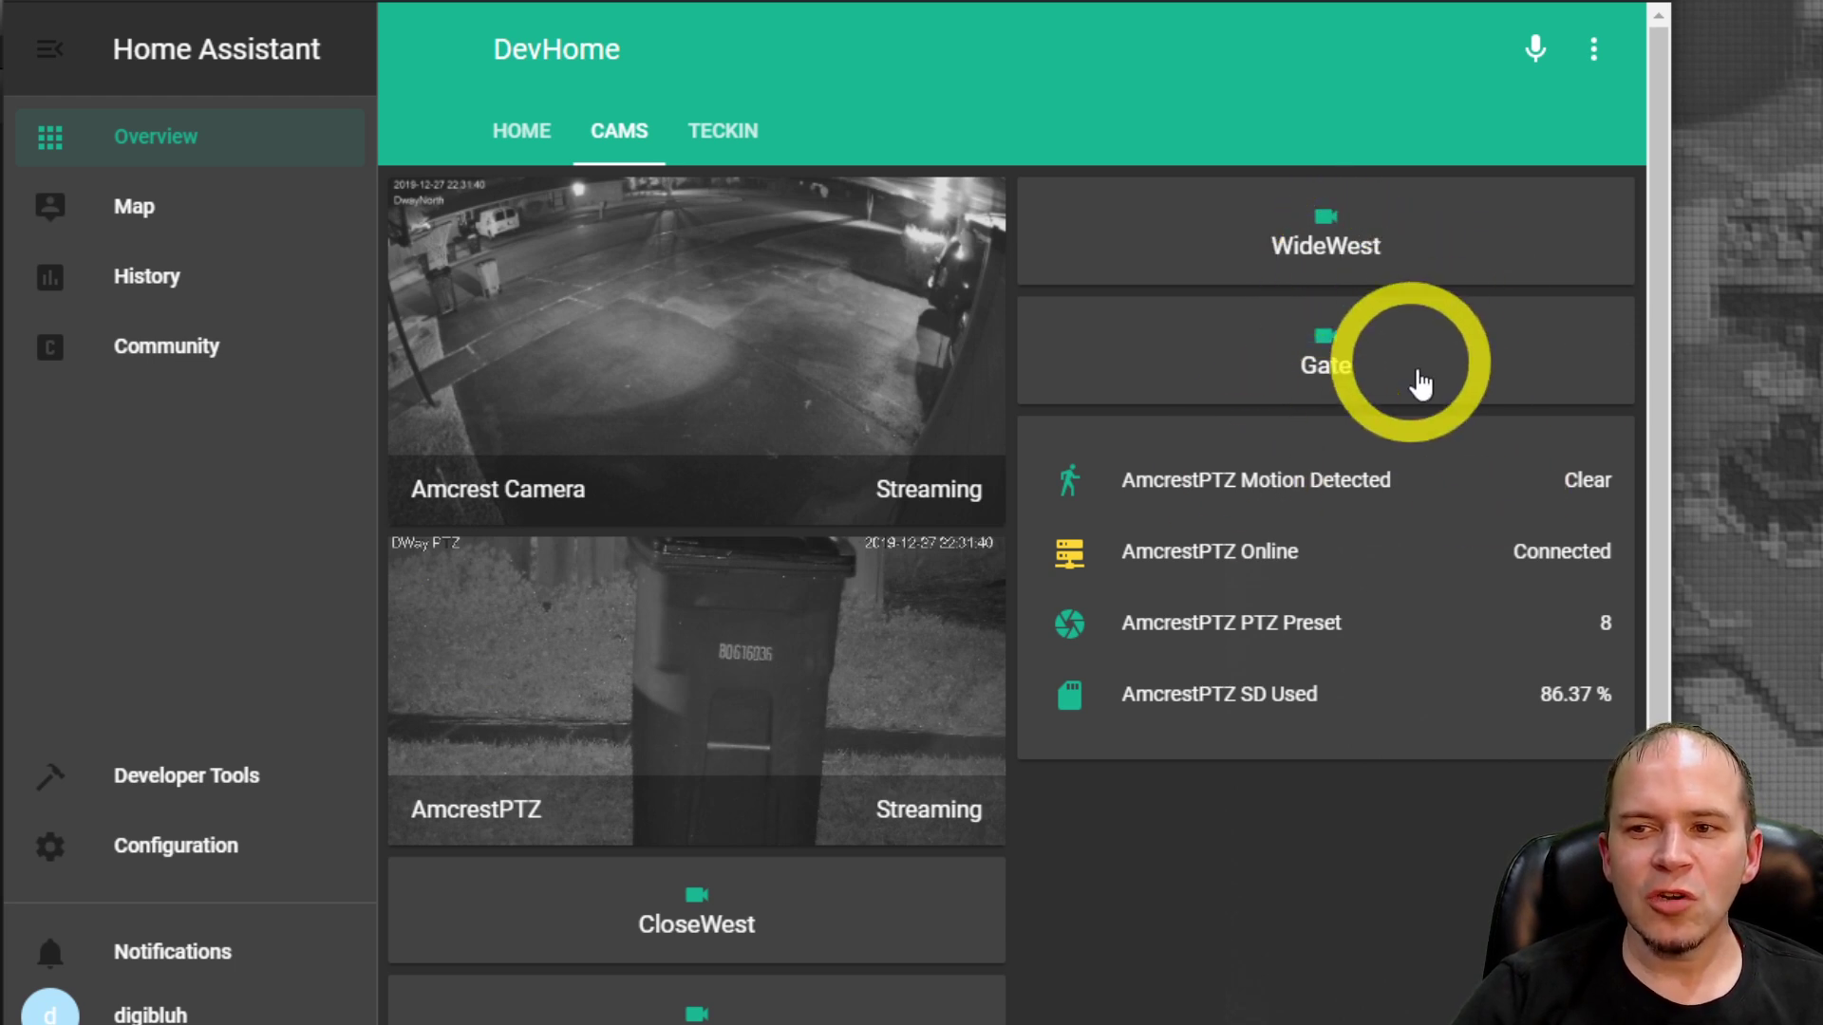
pyautogui.click(1321, 368)
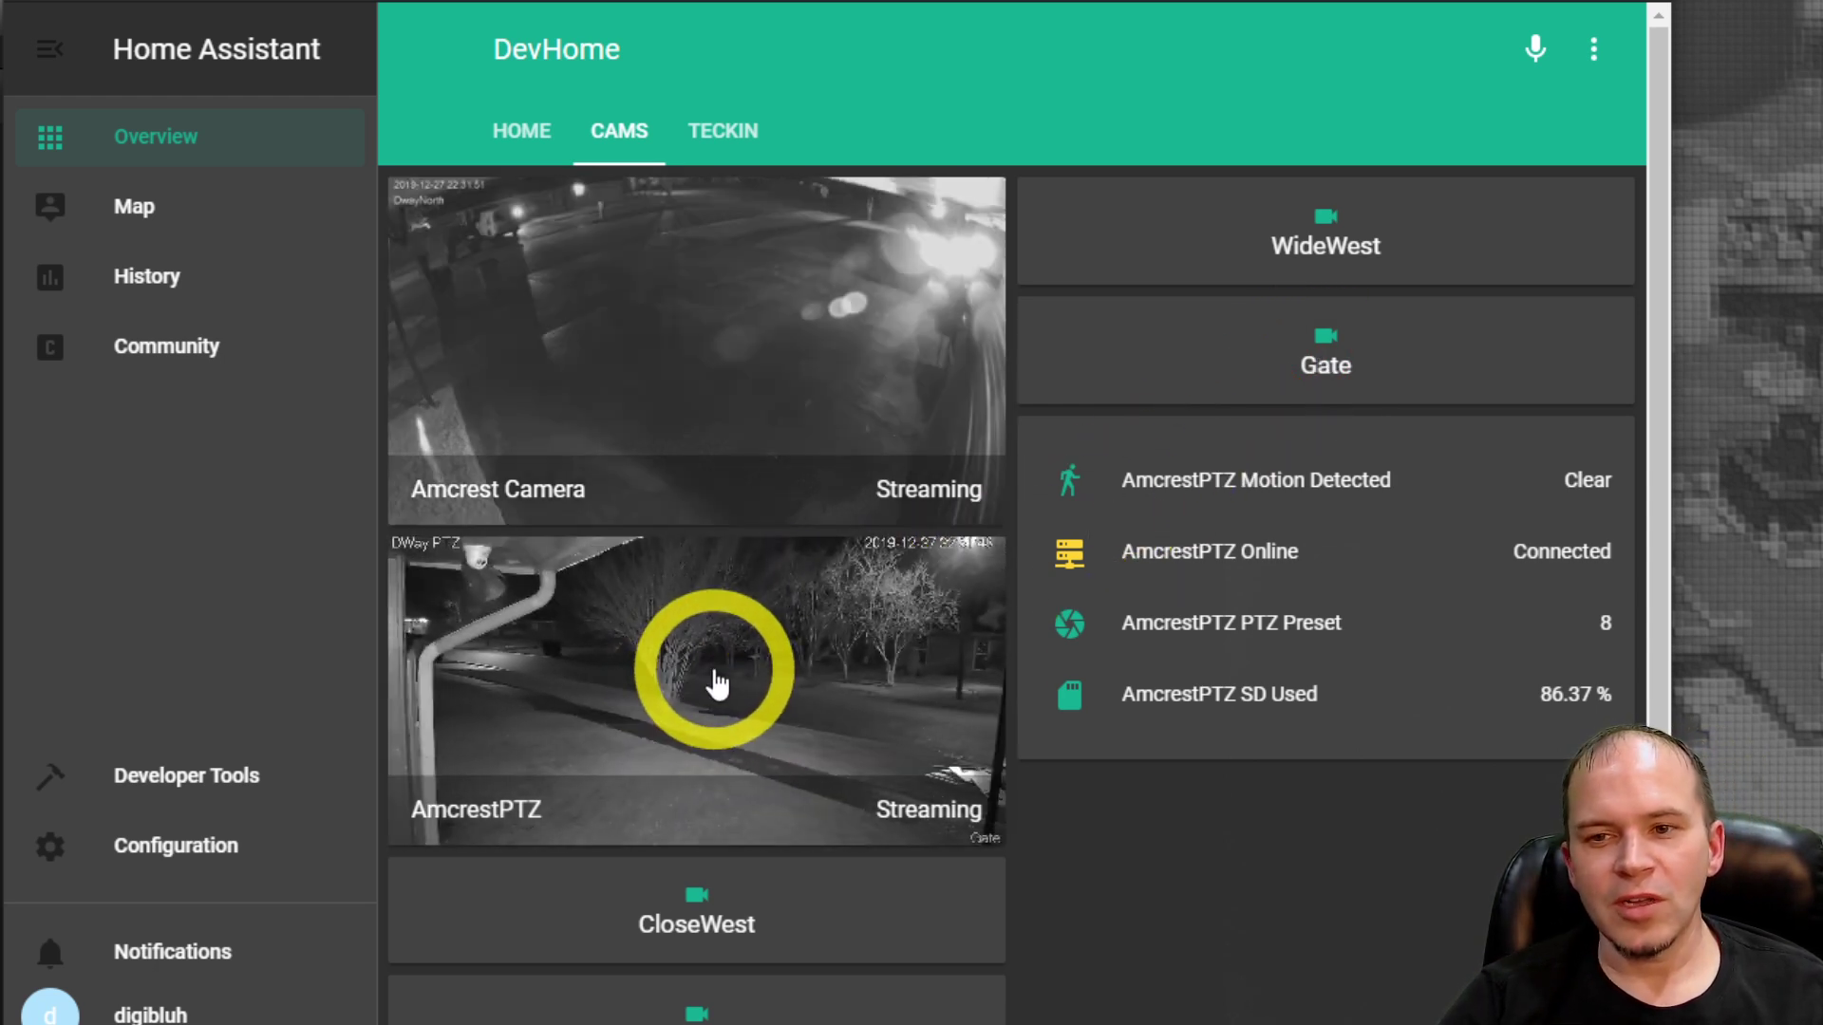
pyautogui.click(696, 907)
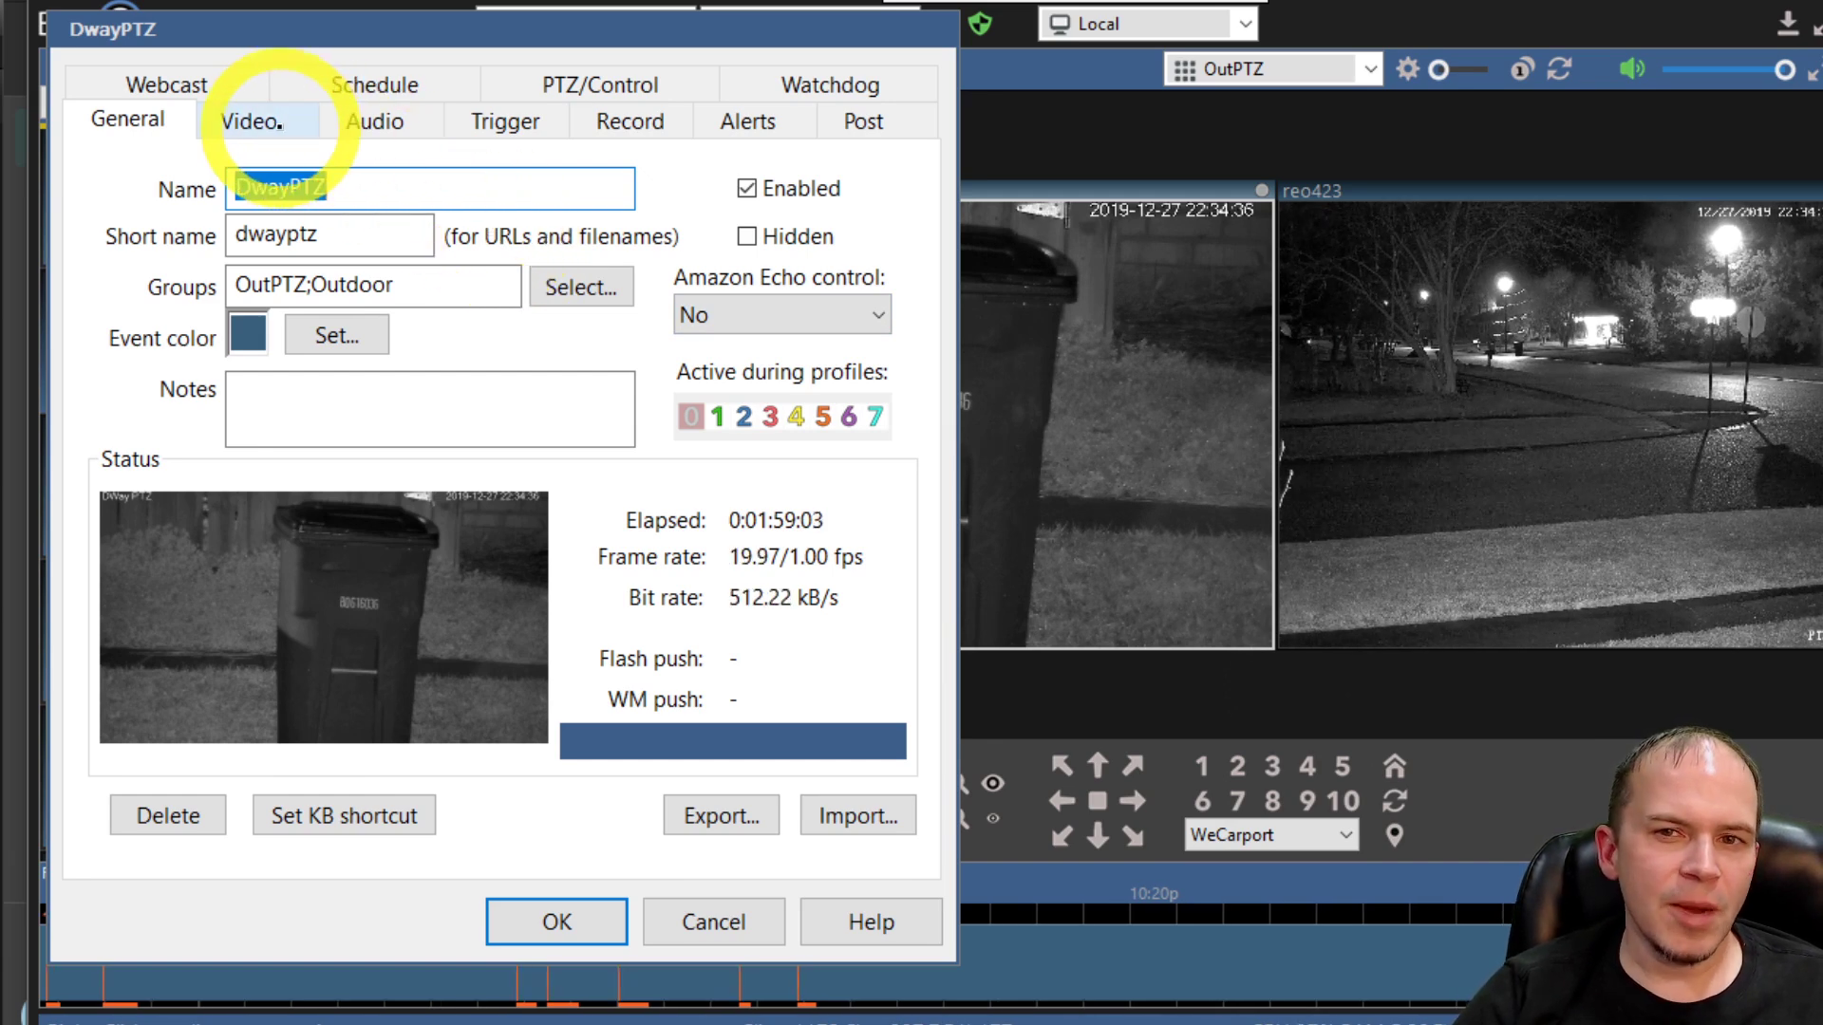
# Inspect DwayPTZ over ONVIF to retrieve its presets and save the network camera settings
pyautogui.click(280, 124)
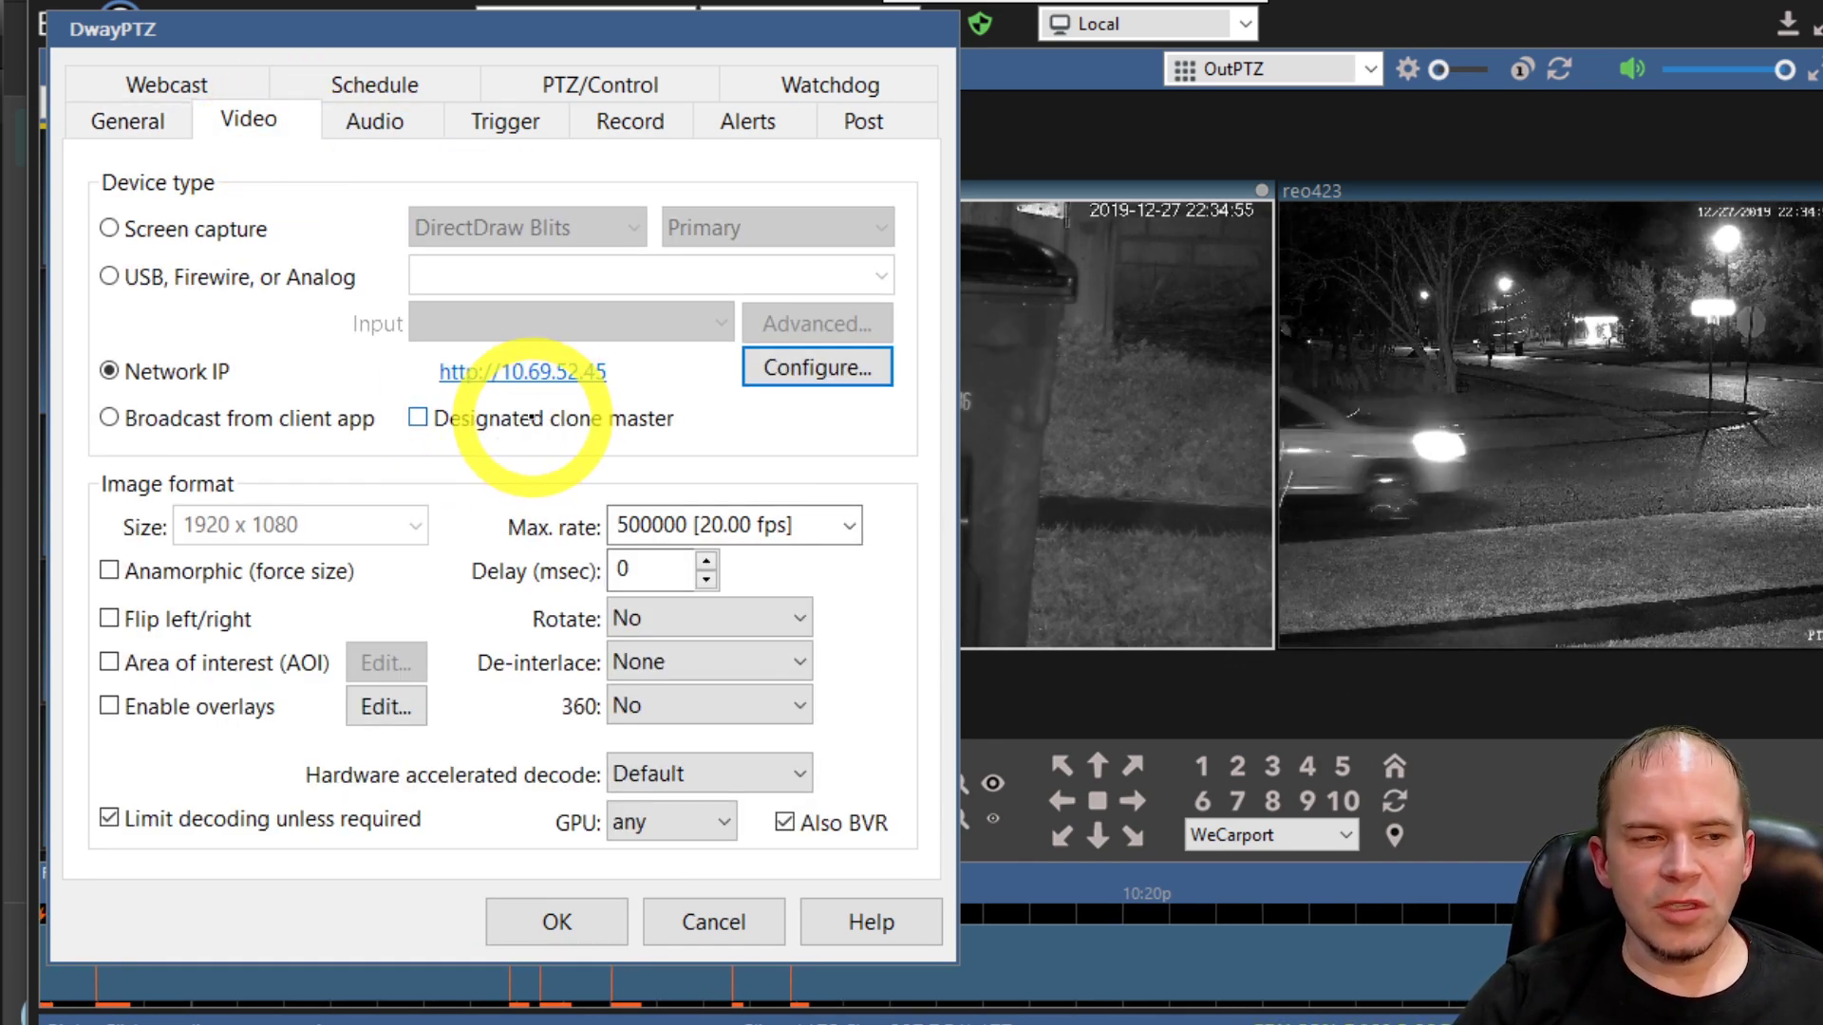
pyautogui.click(786, 368)
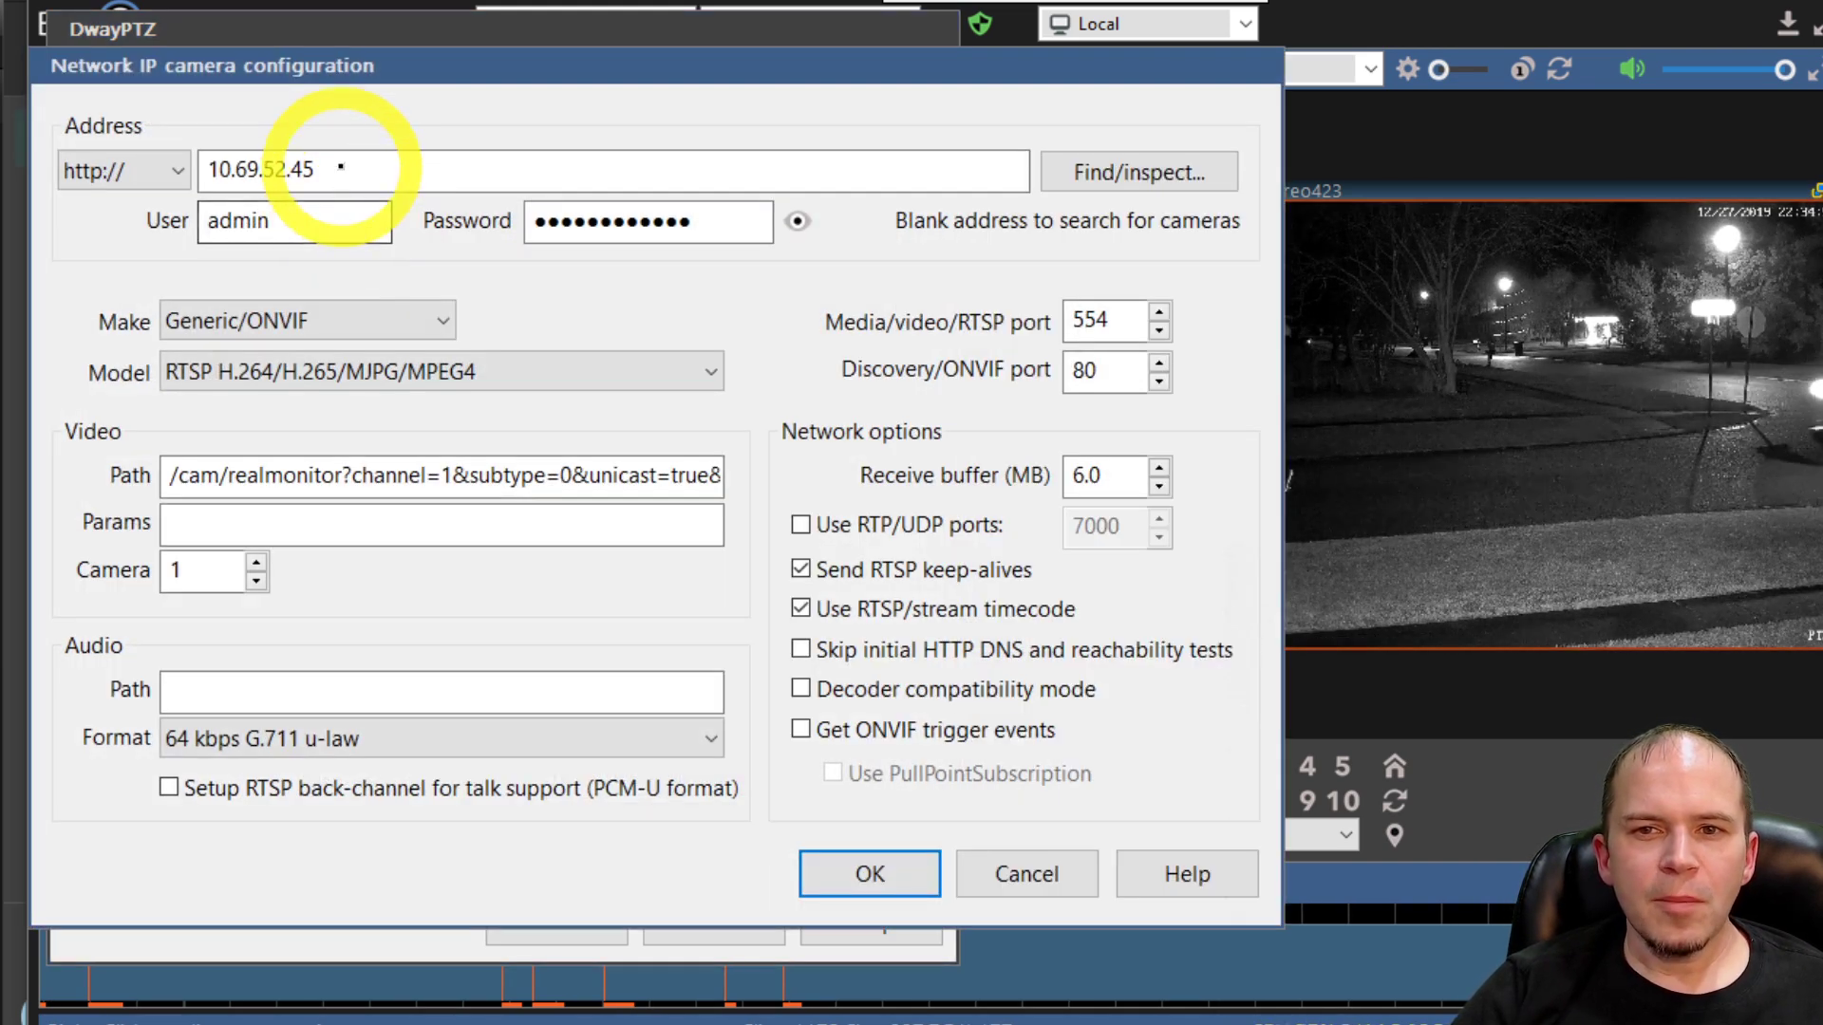
pyautogui.click(154, 168)
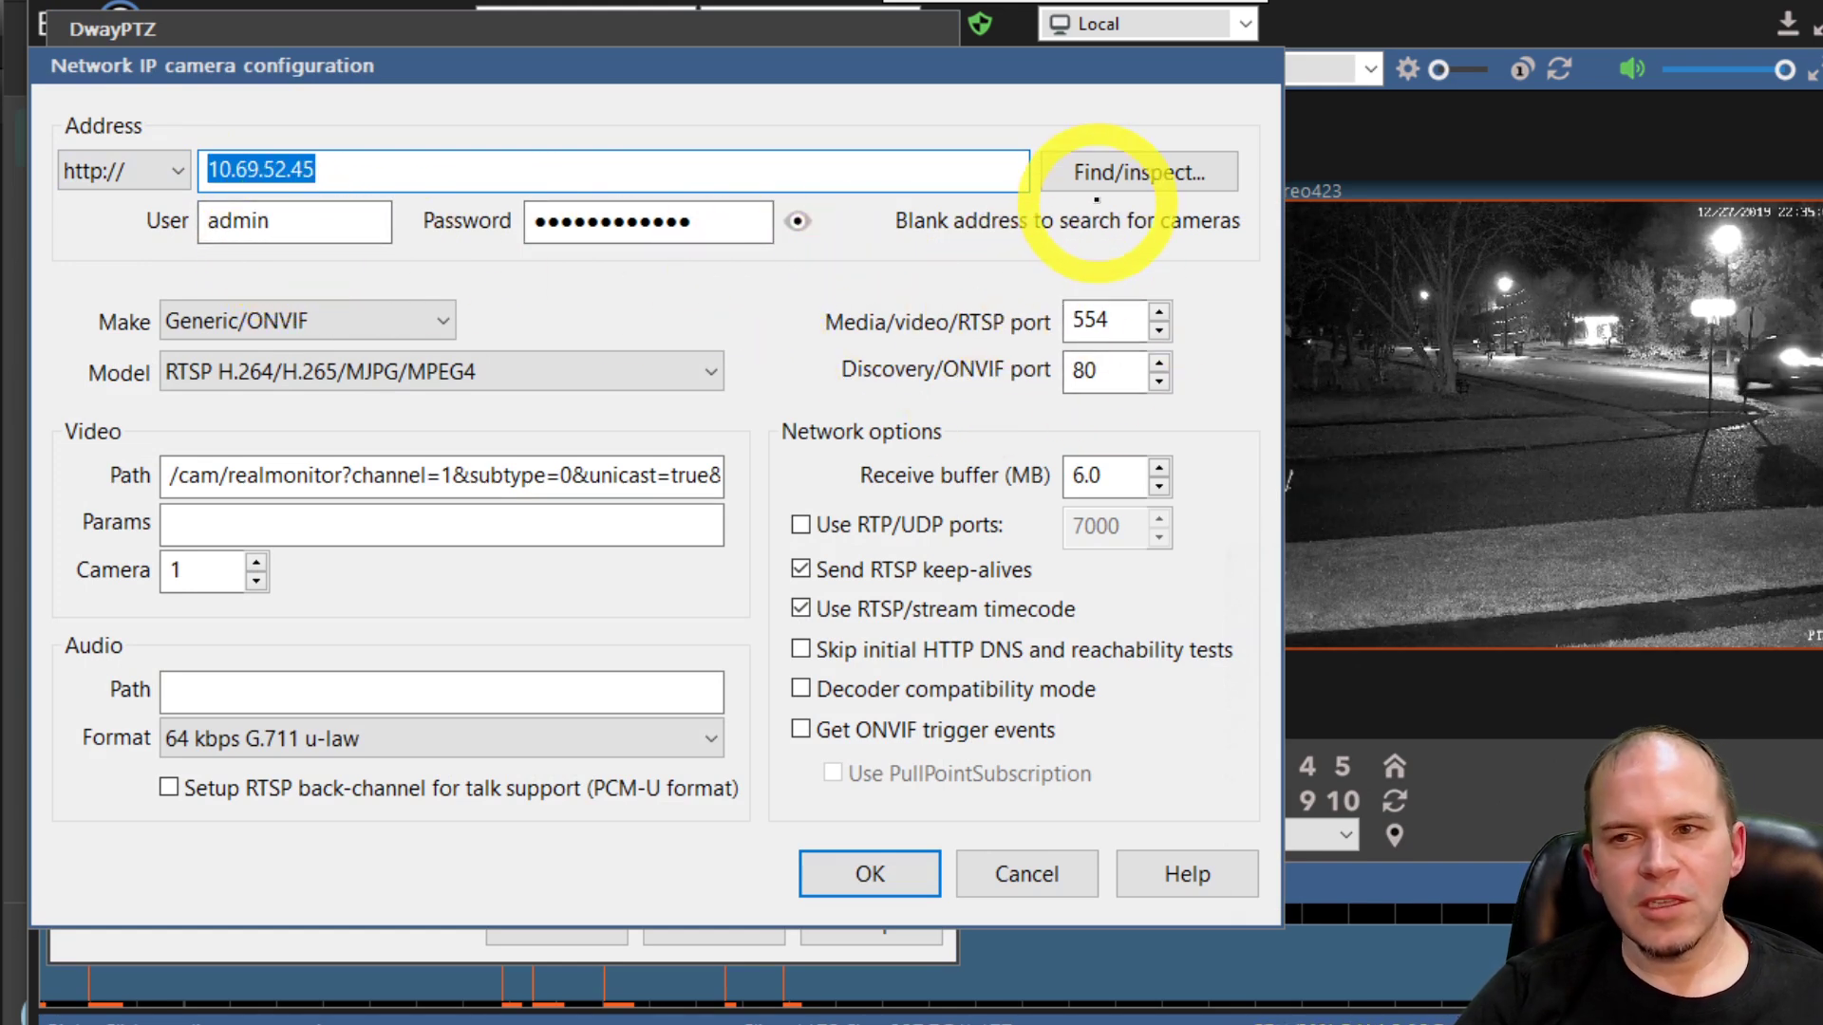
pyautogui.click(1096, 175)
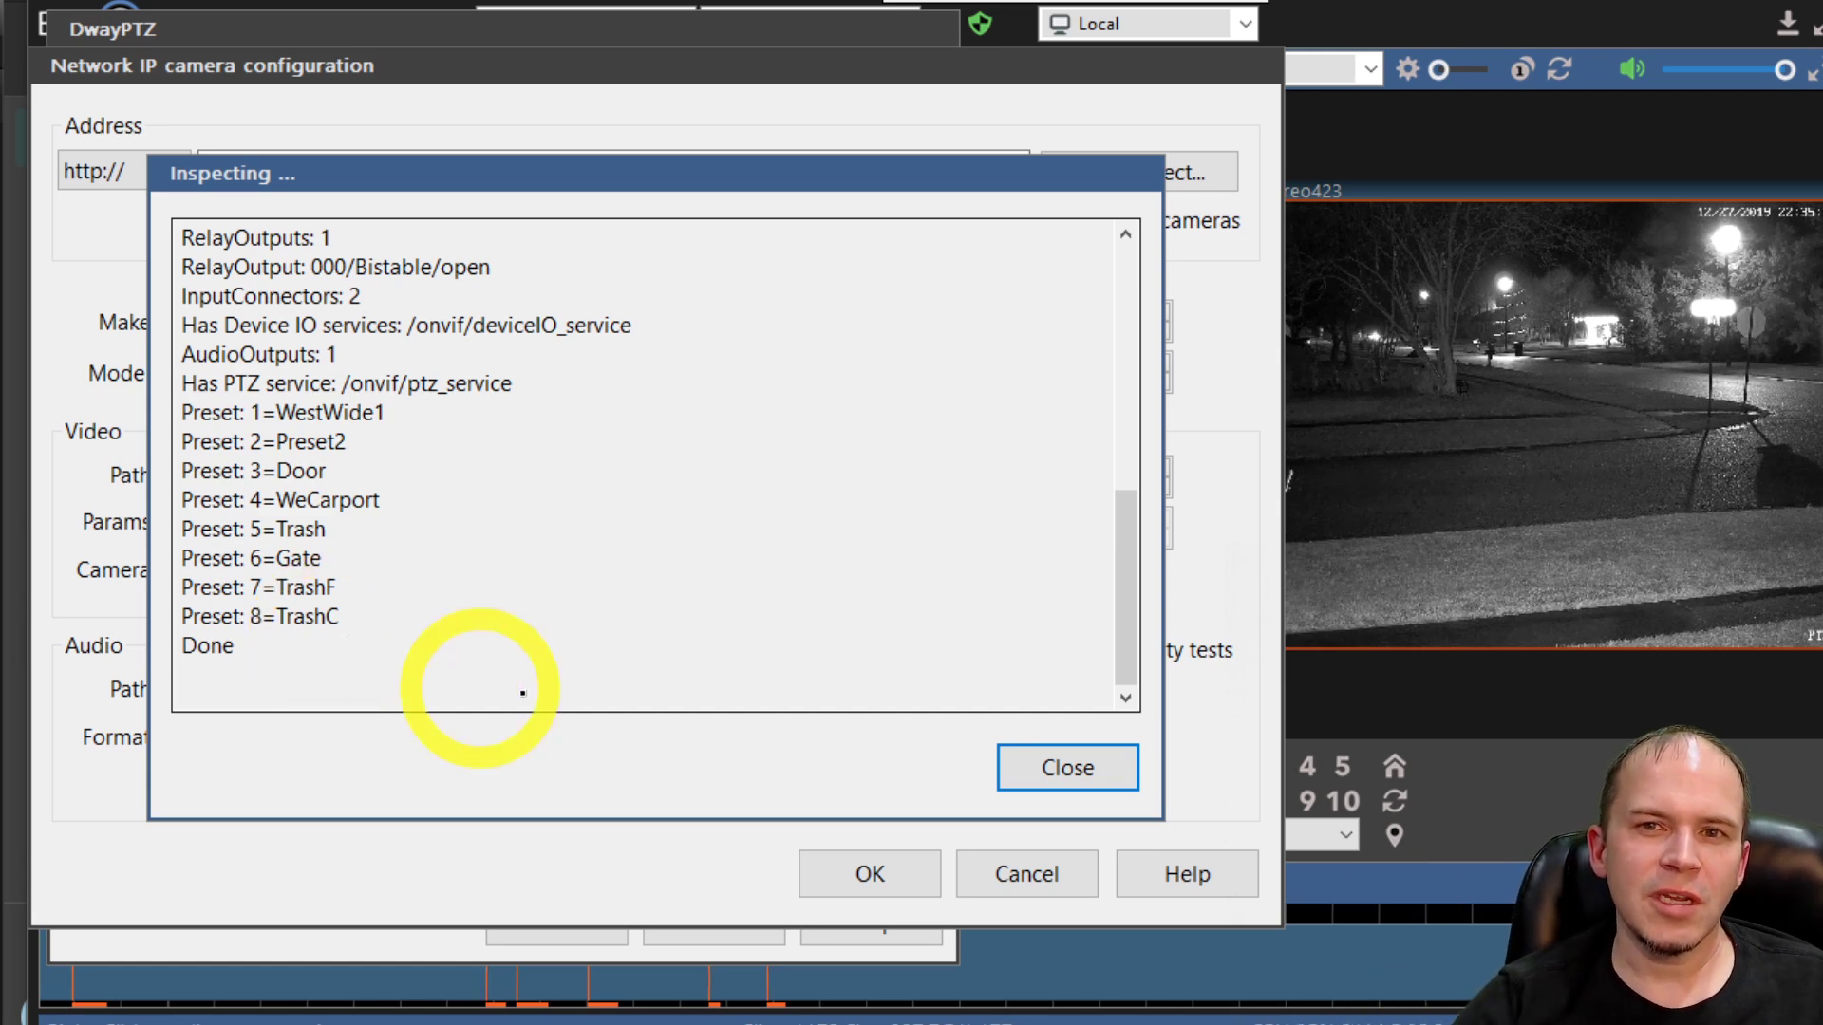
pyautogui.click(1073, 766)
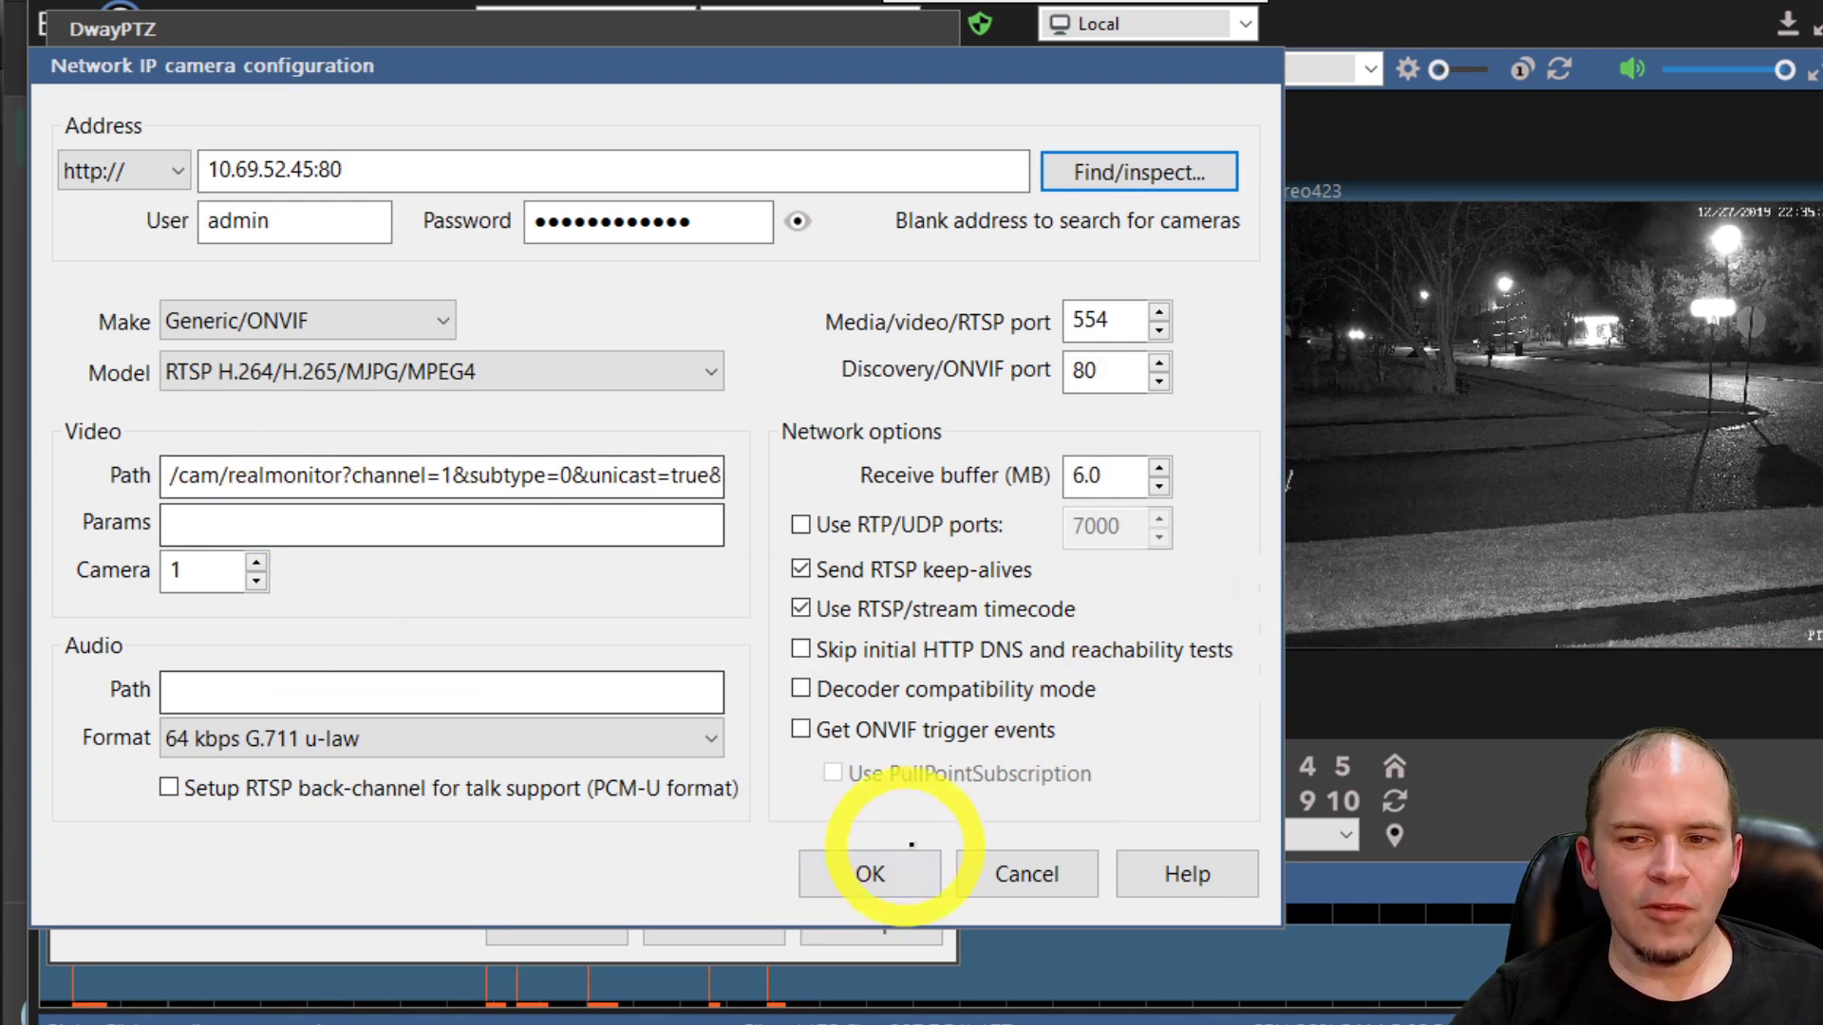
pyautogui.click(881, 871)
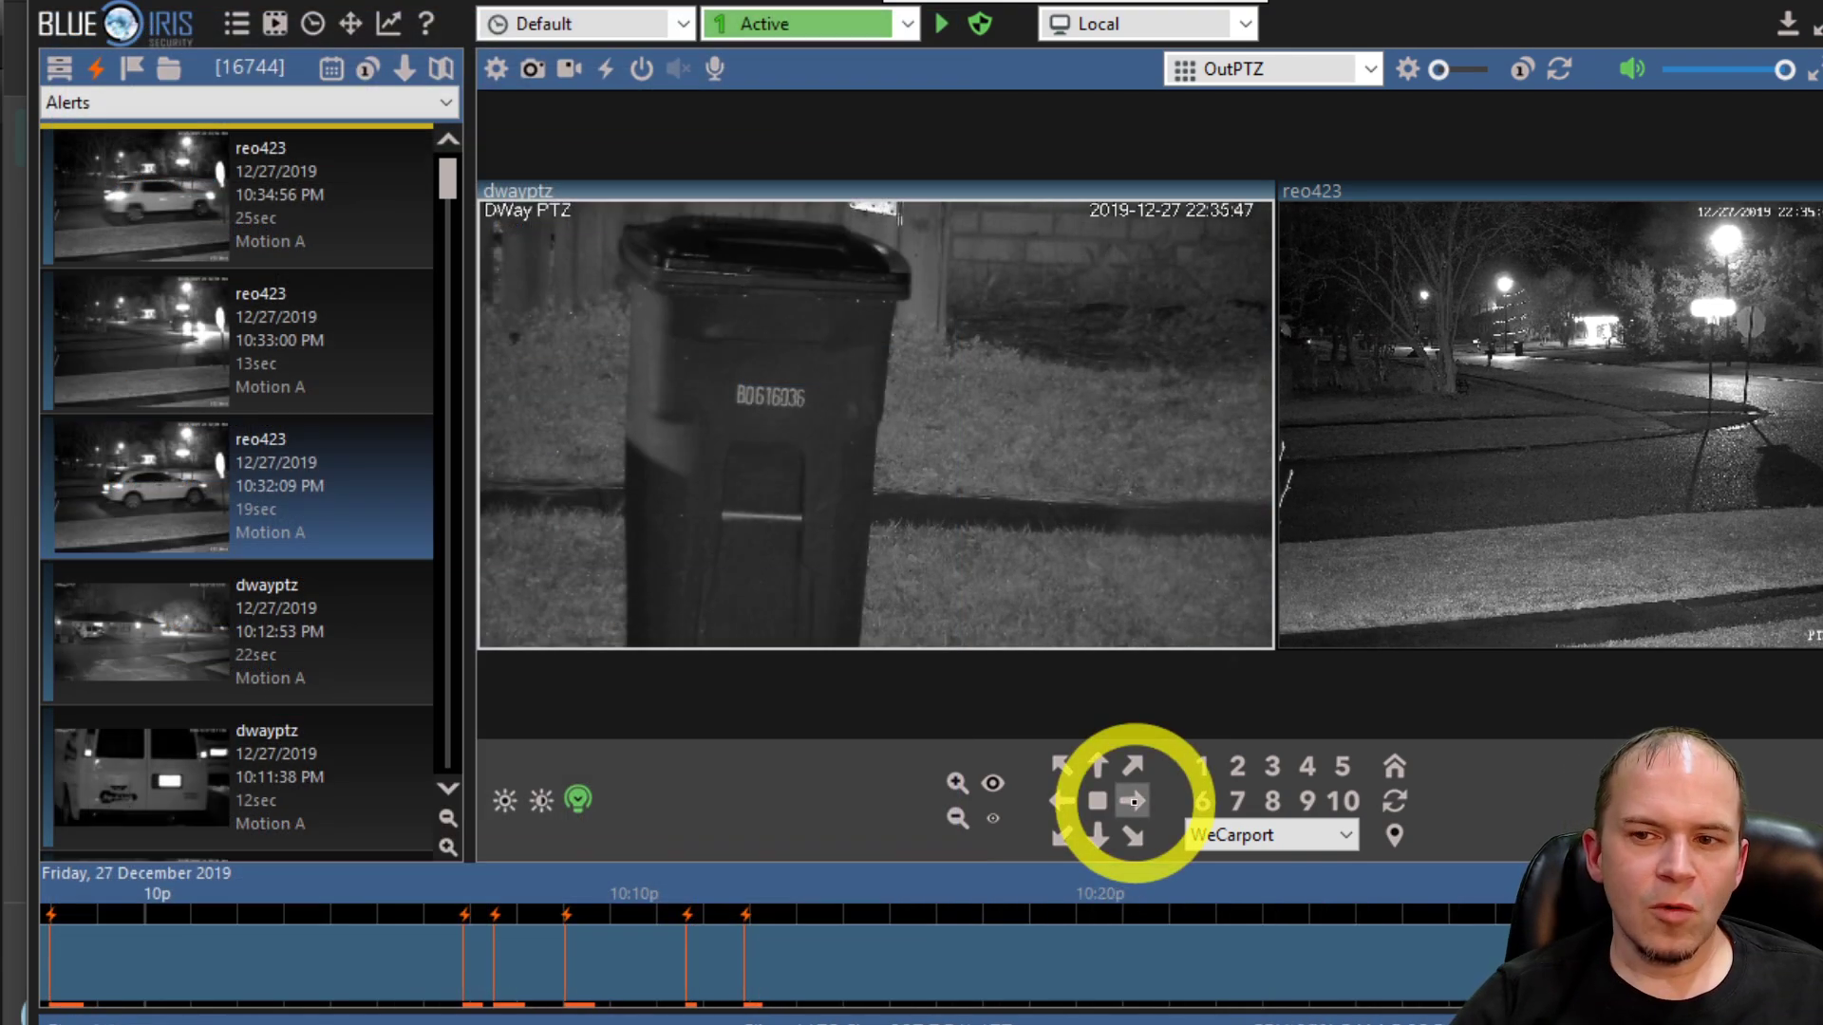
# Pan the DwayPTZ camera right and zoom it out twice
pyautogui.click(1133, 802)
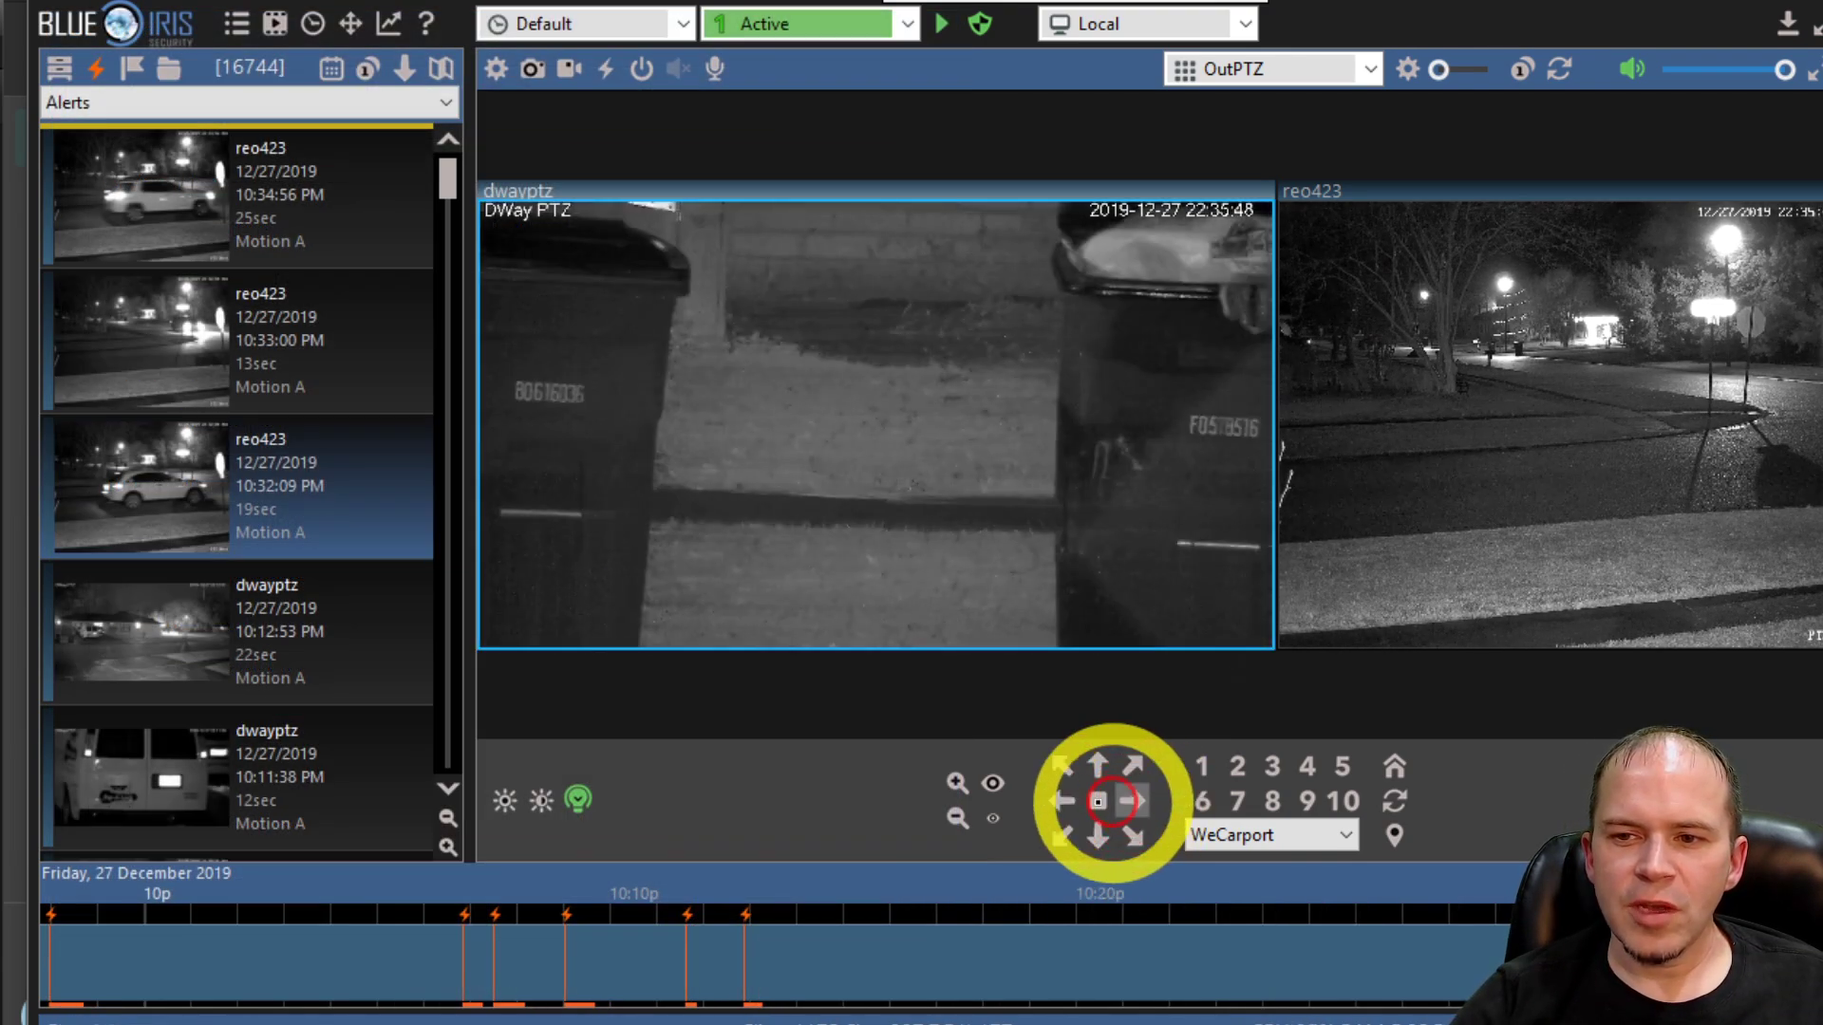
pyautogui.click(957, 818)
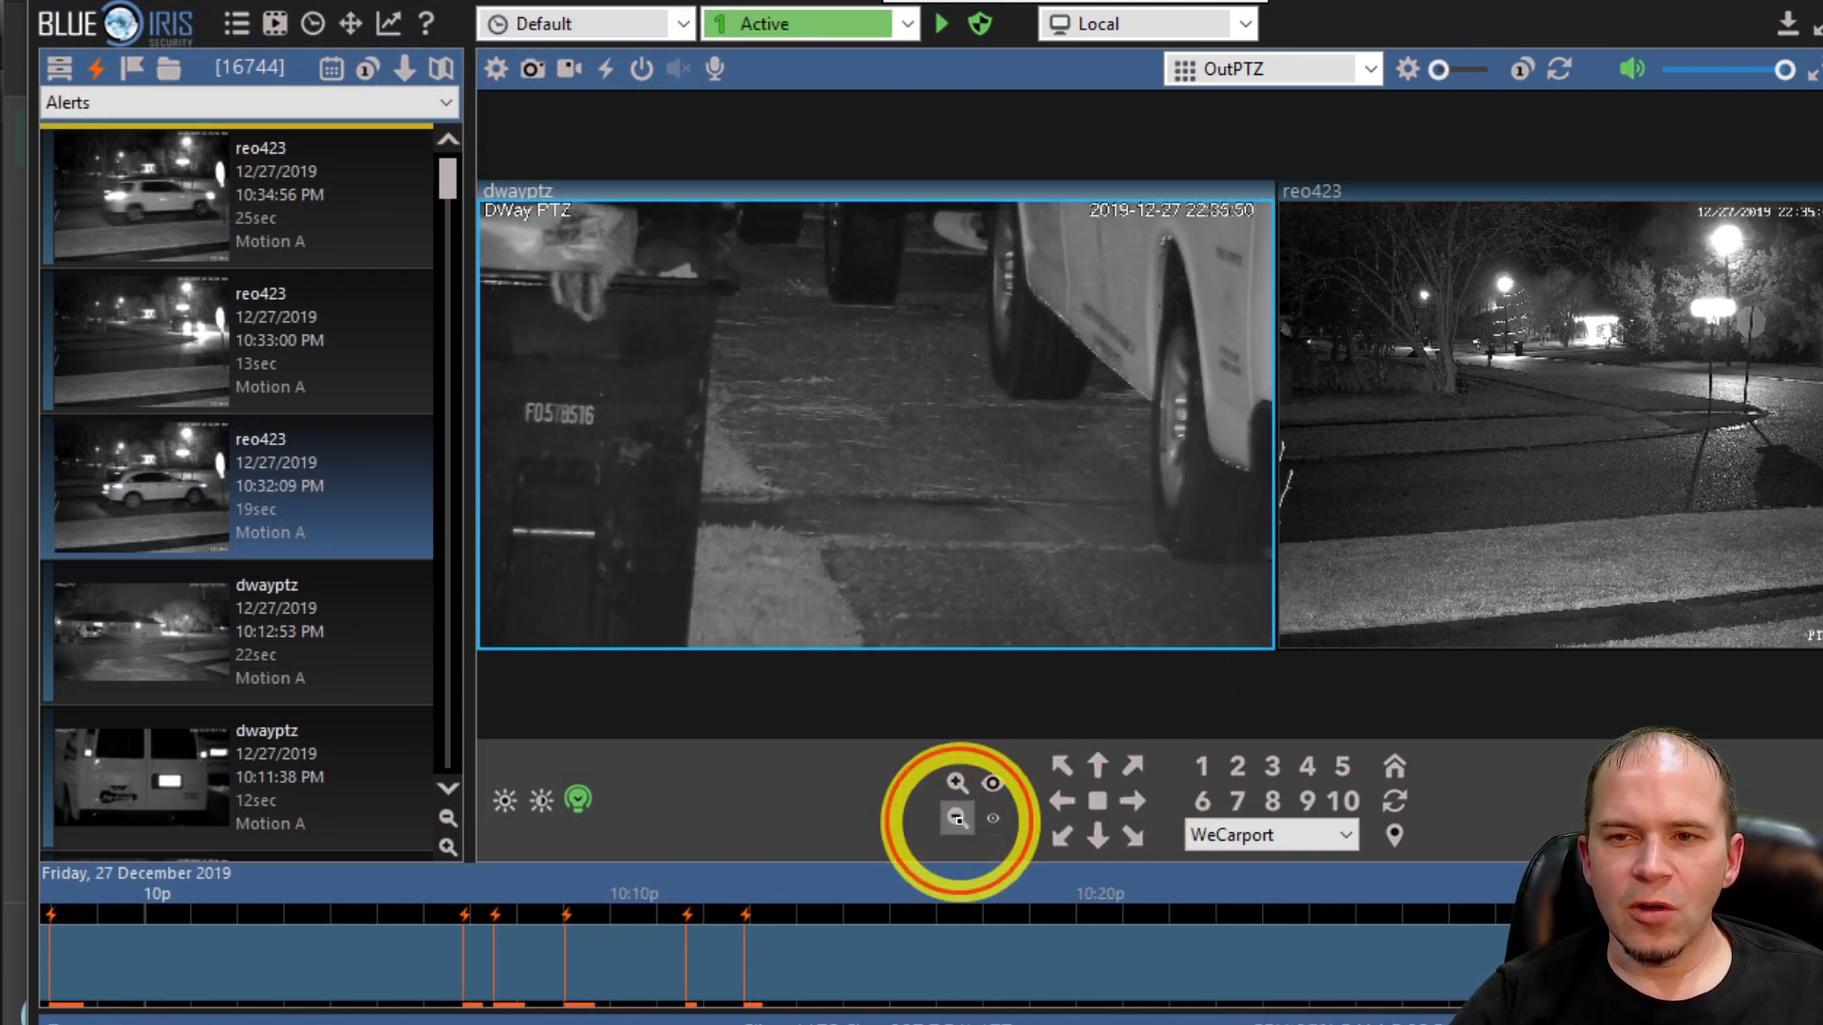
pyautogui.click(957, 818)
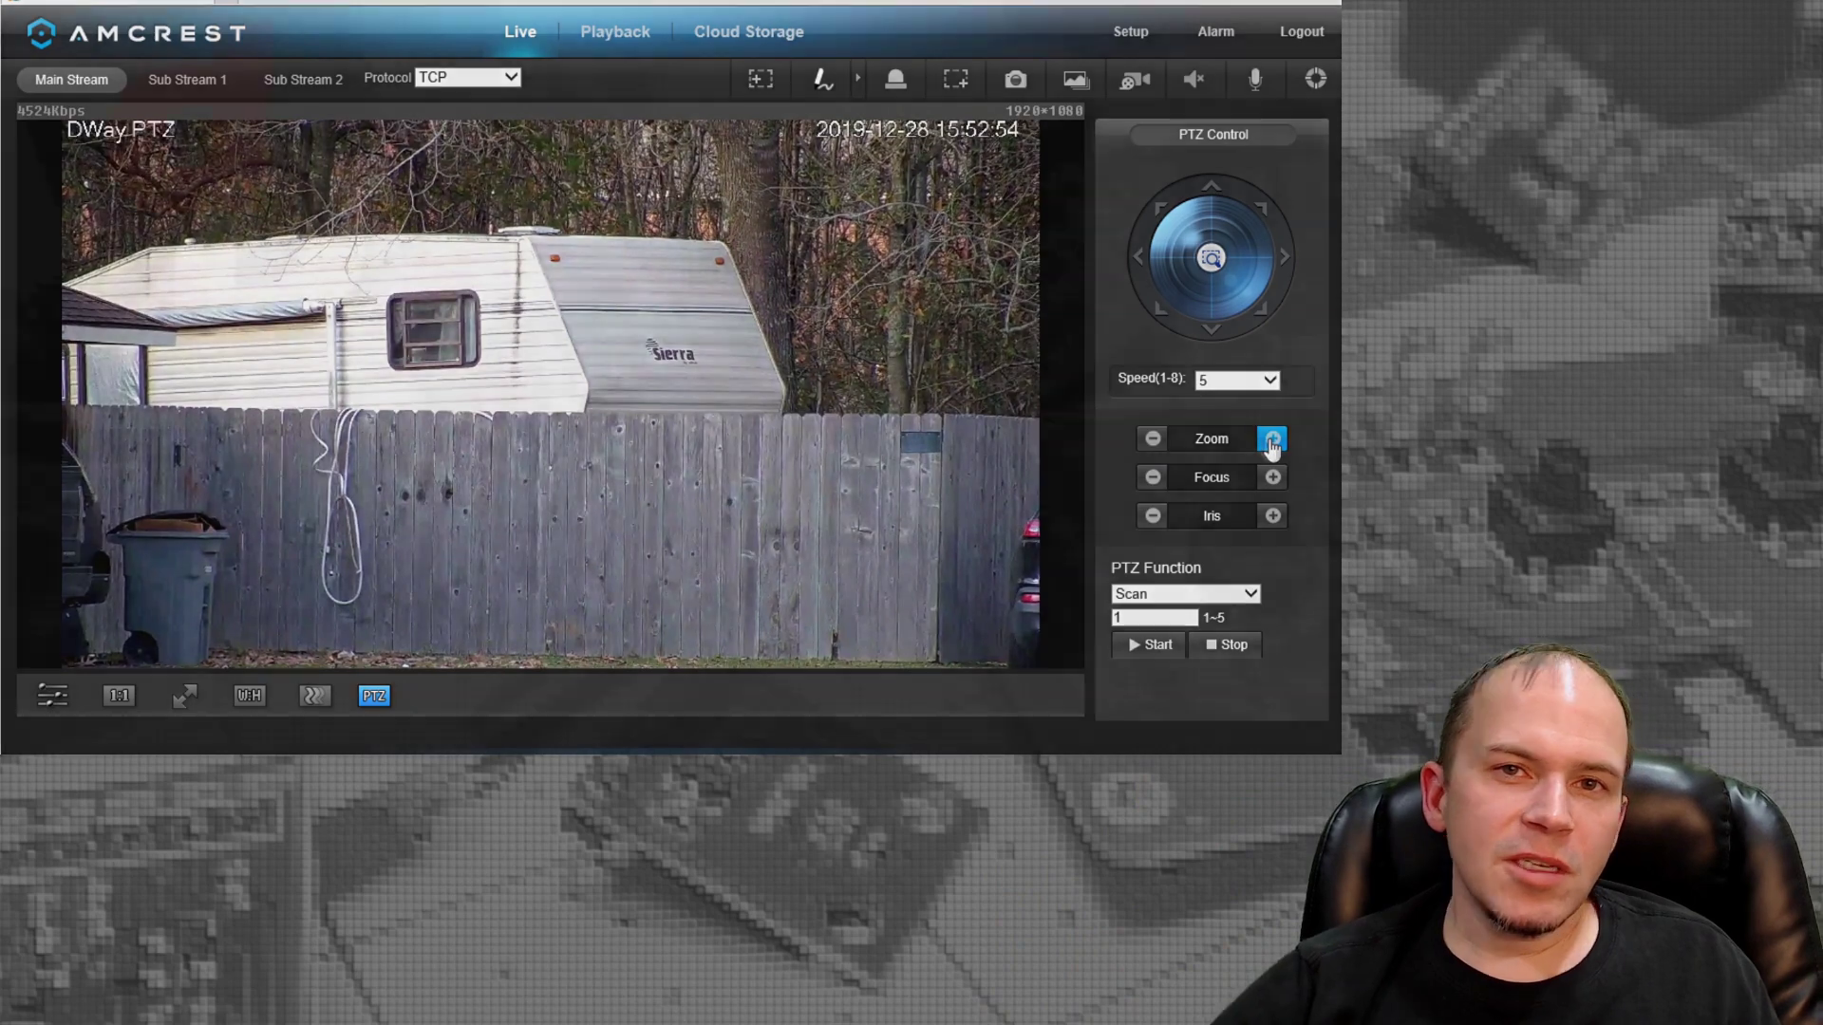
# Pan toward the street, zoom in on the park bench, tilt up, pan to the reindeer, zoom out
pyautogui.click(1142, 269)
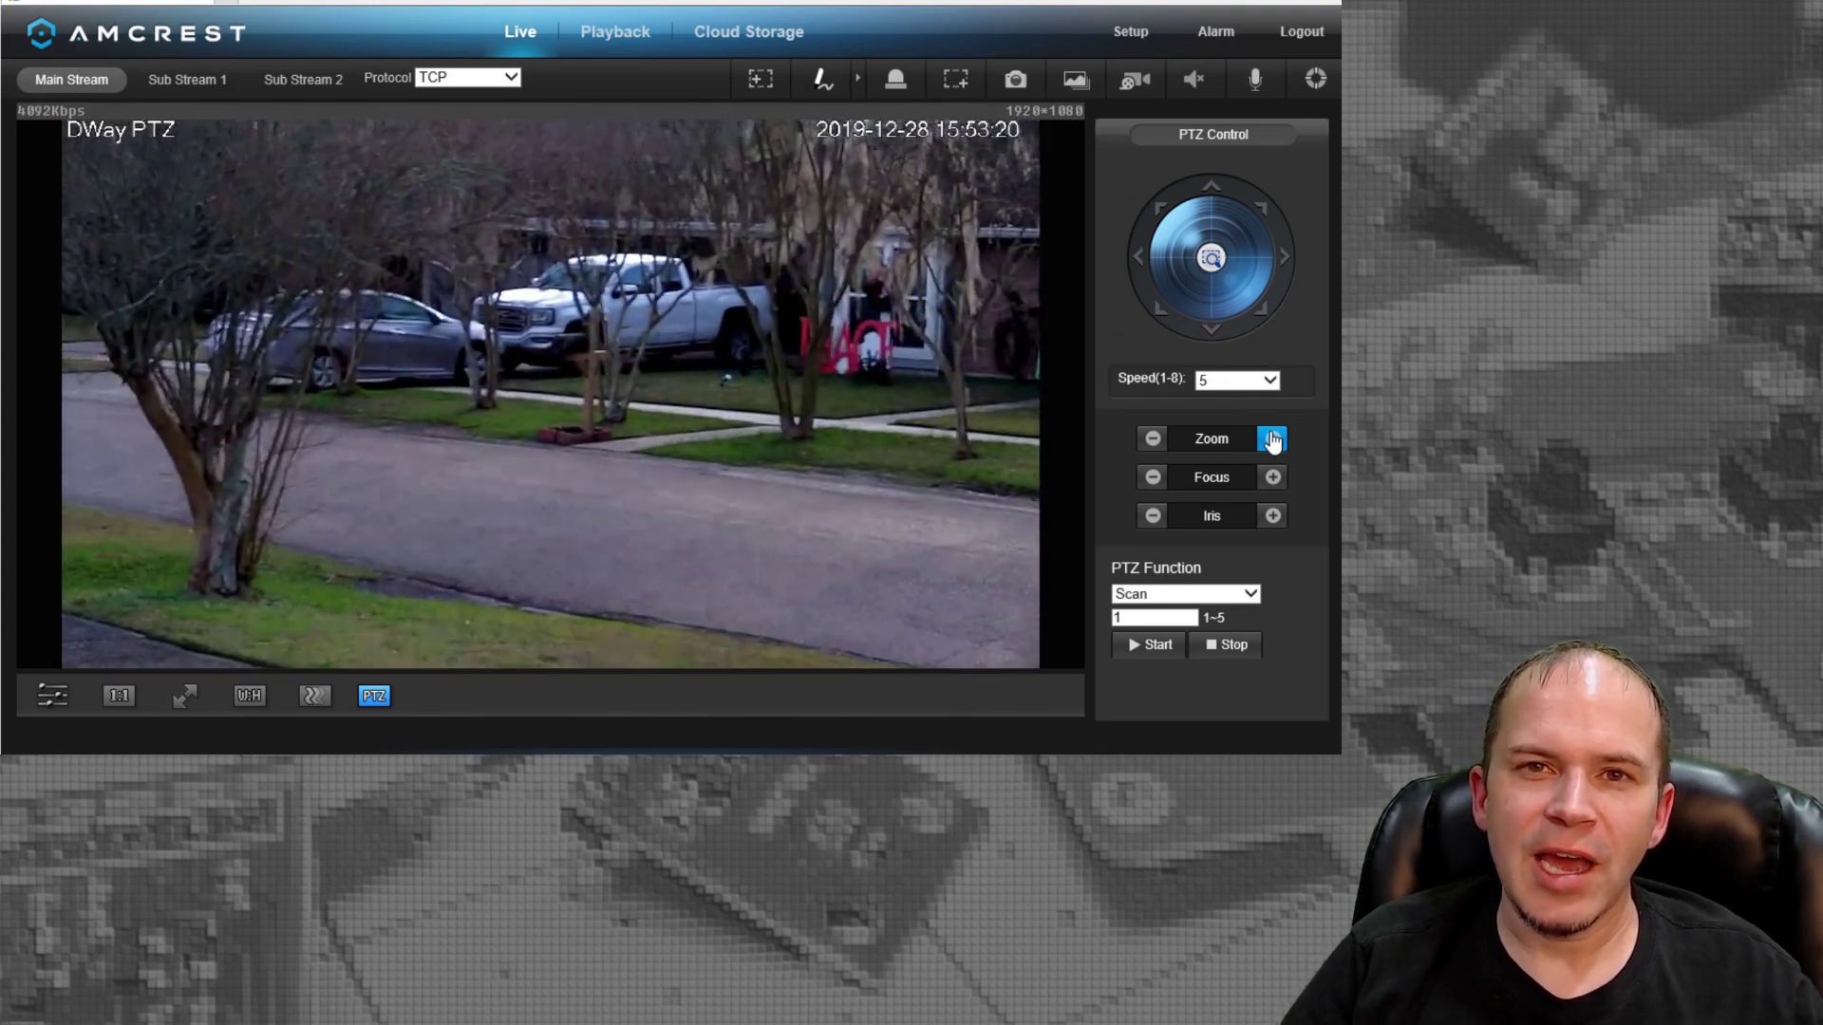
pyautogui.click(1272, 440)
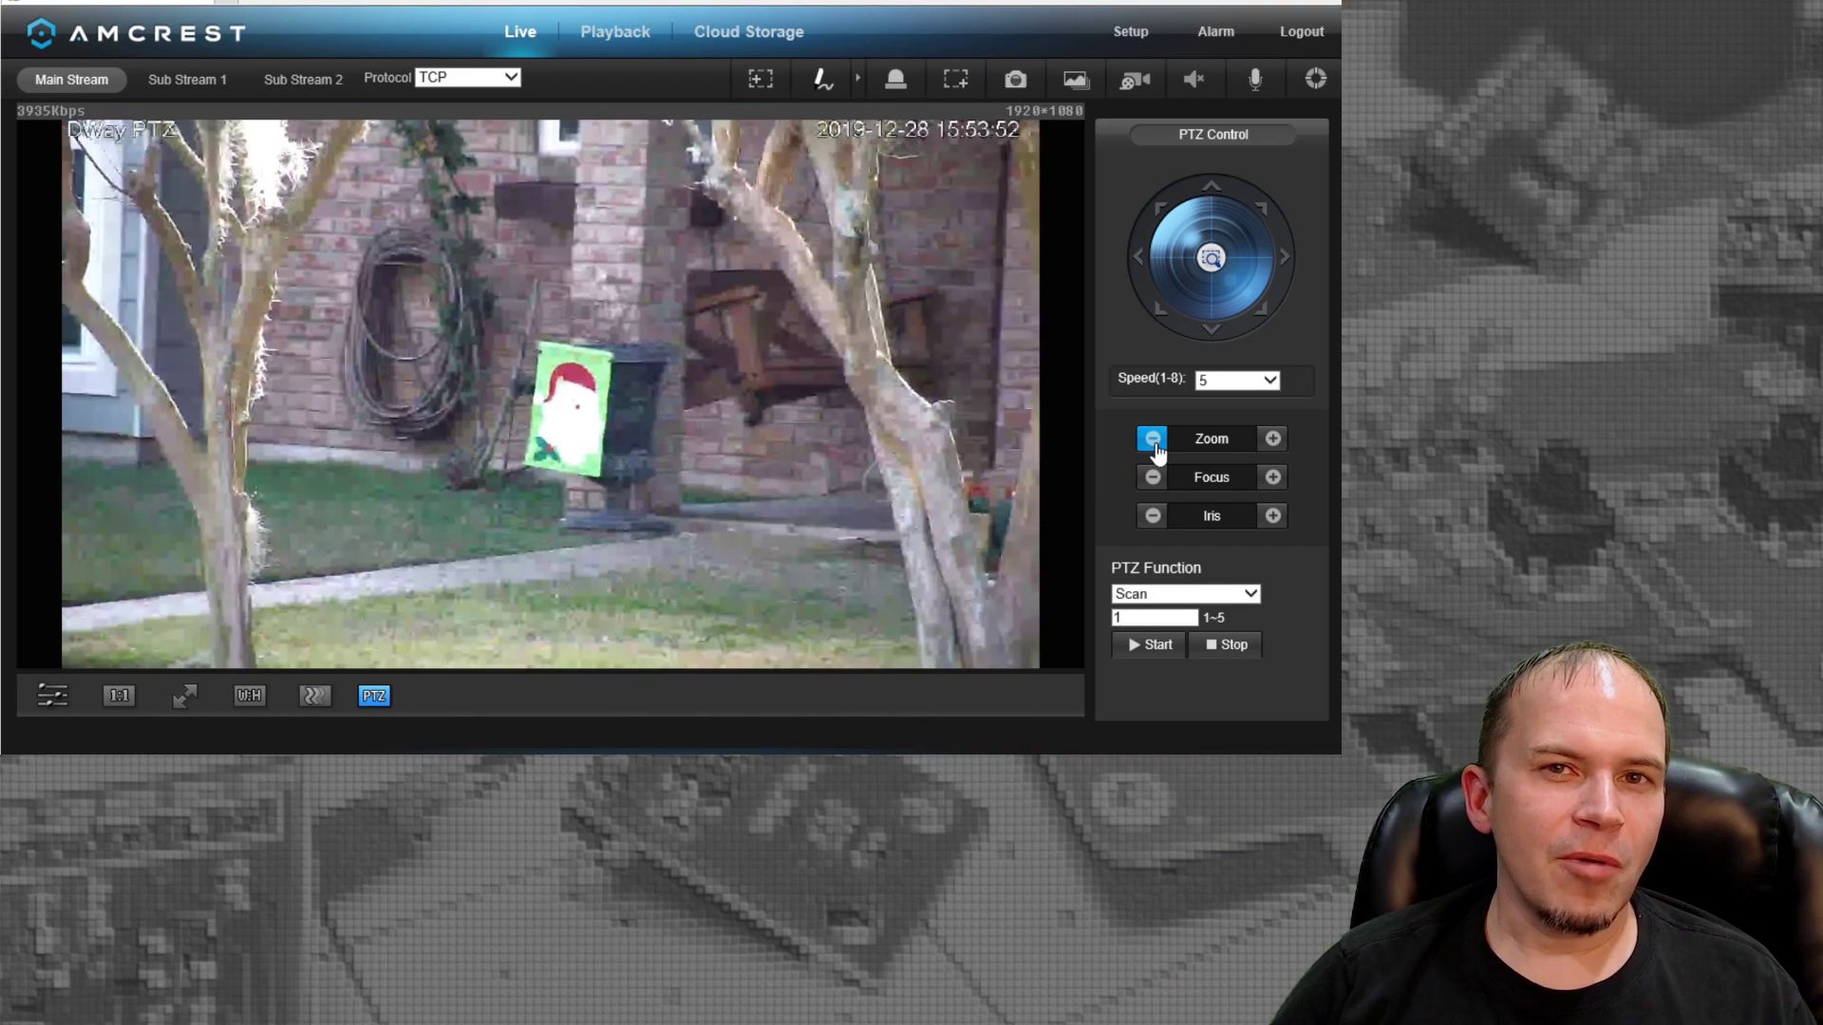
pyautogui.click(1152, 438)
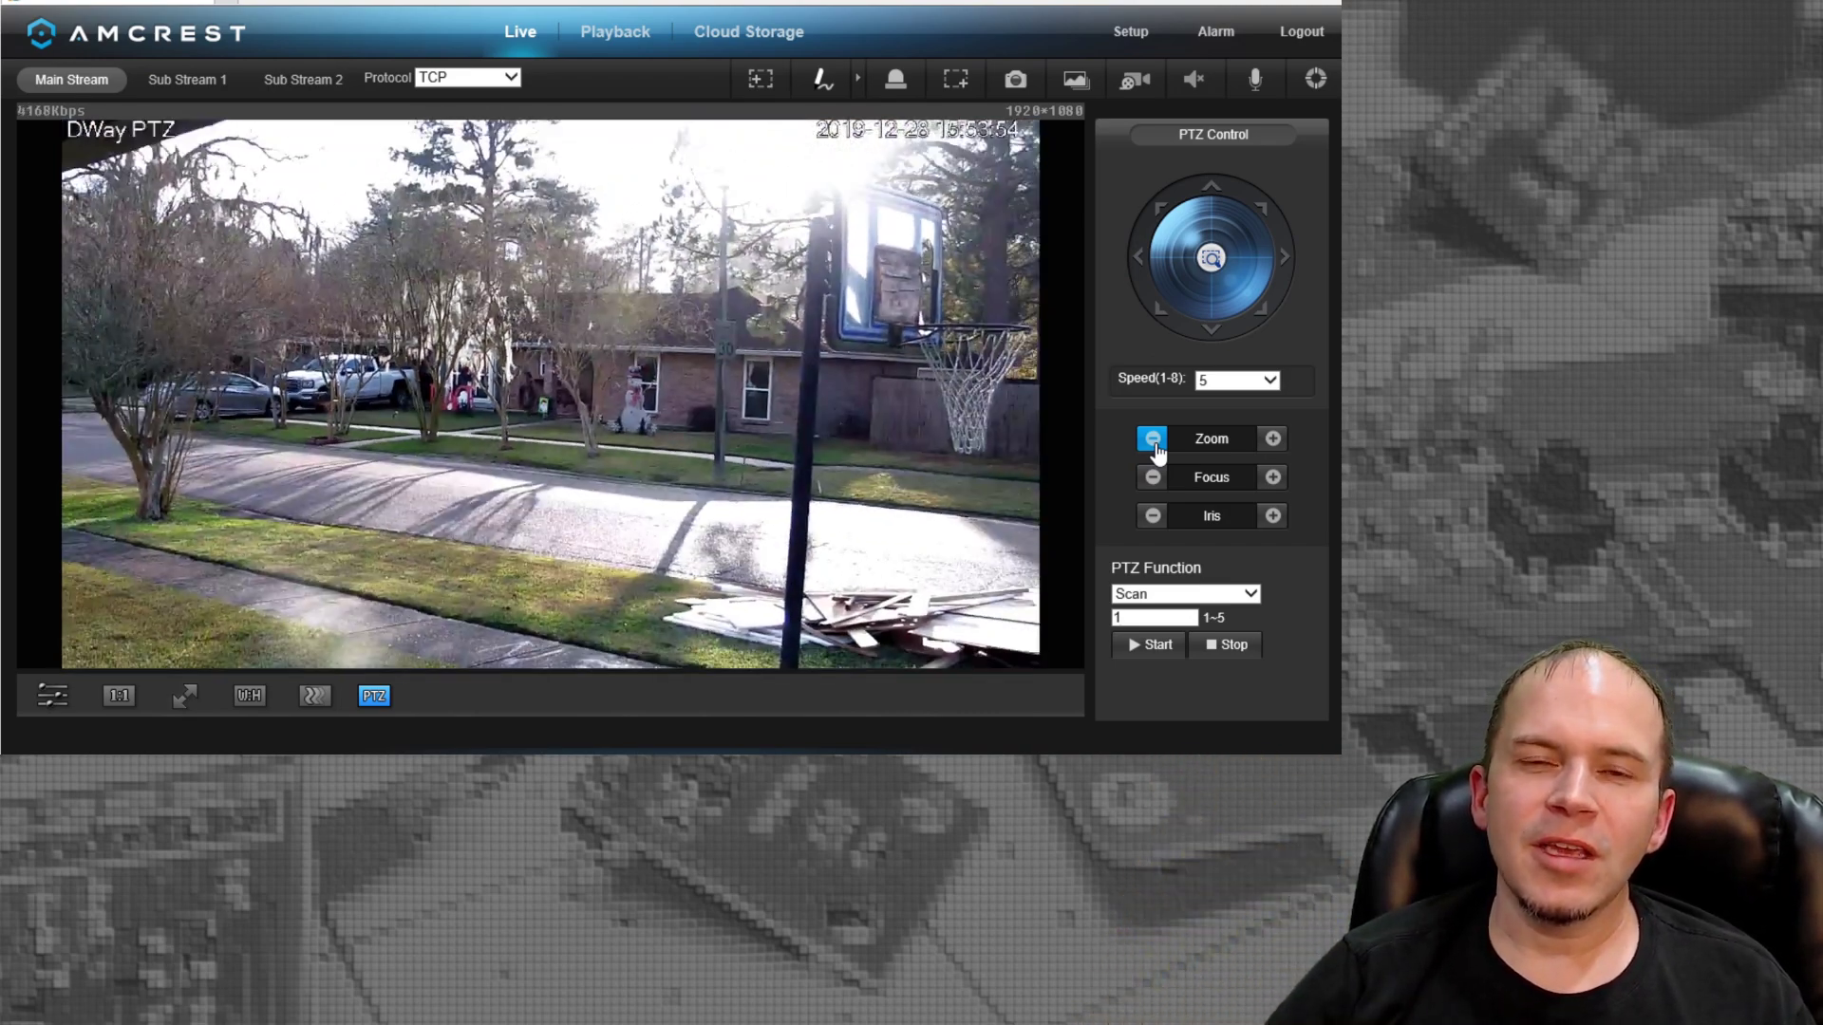
pyautogui.click(1272, 439)
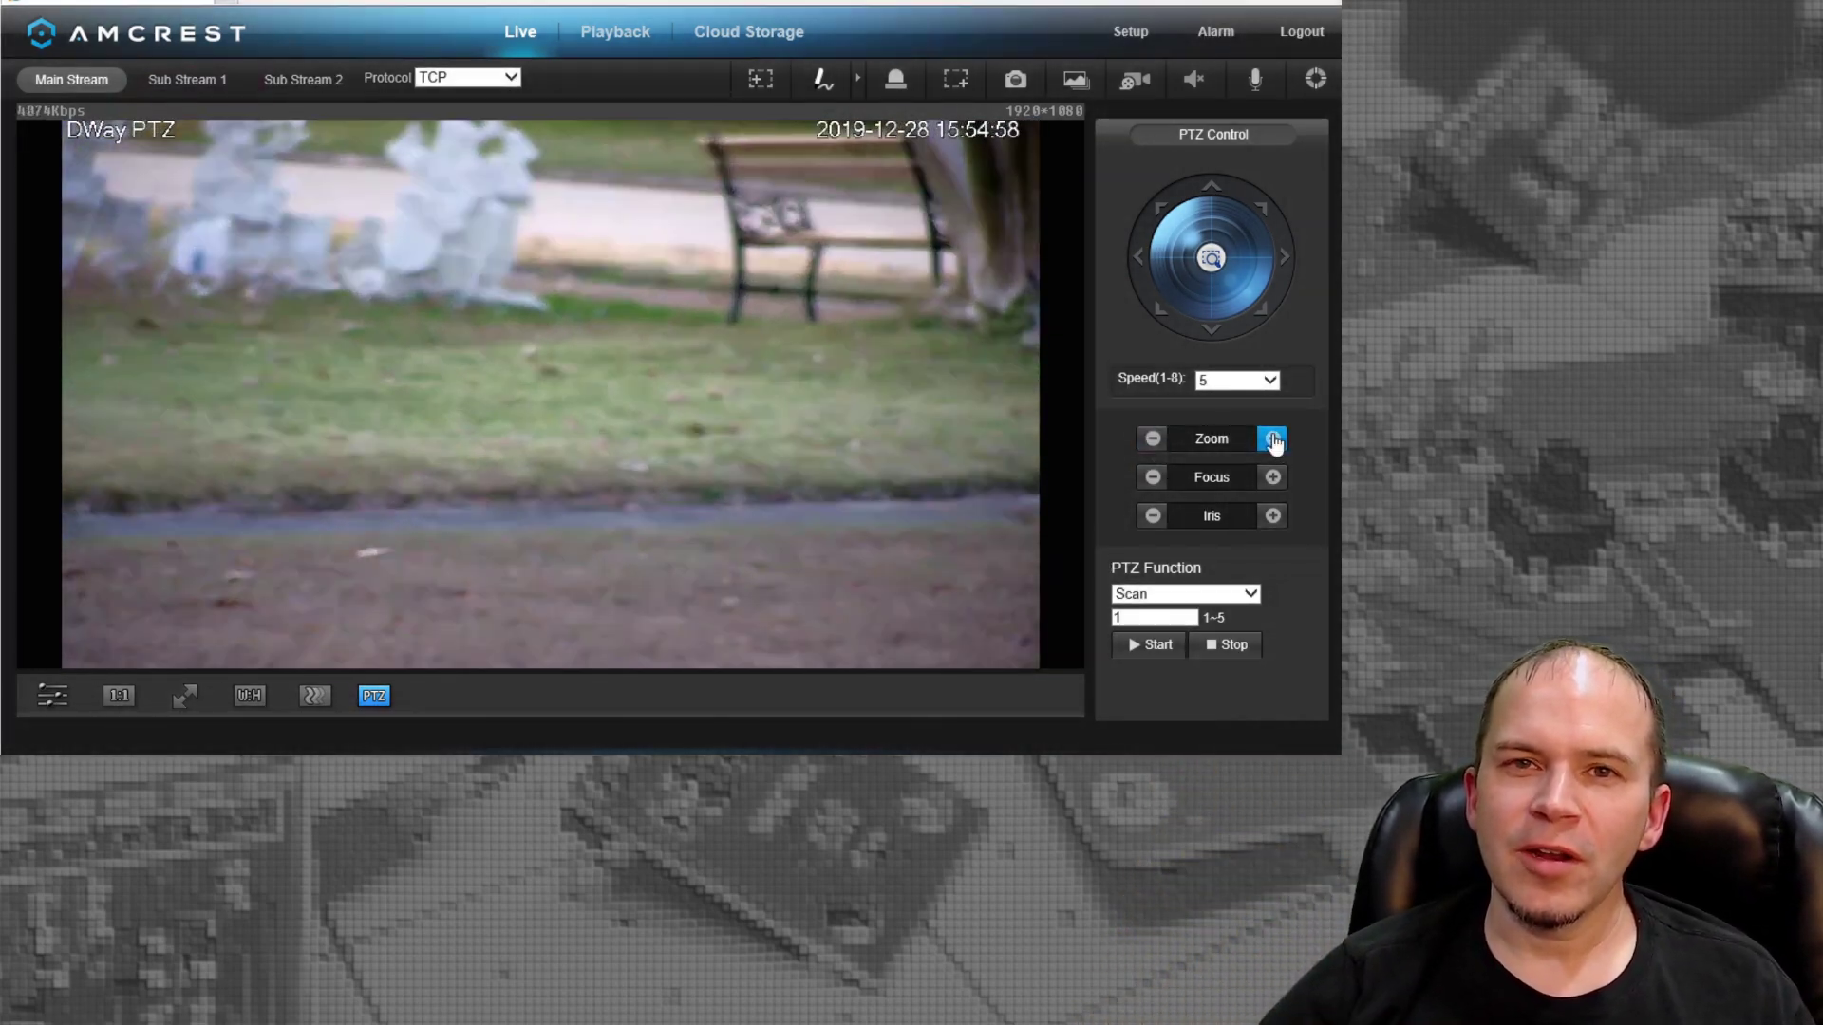
pyautogui.click(1212, 193)
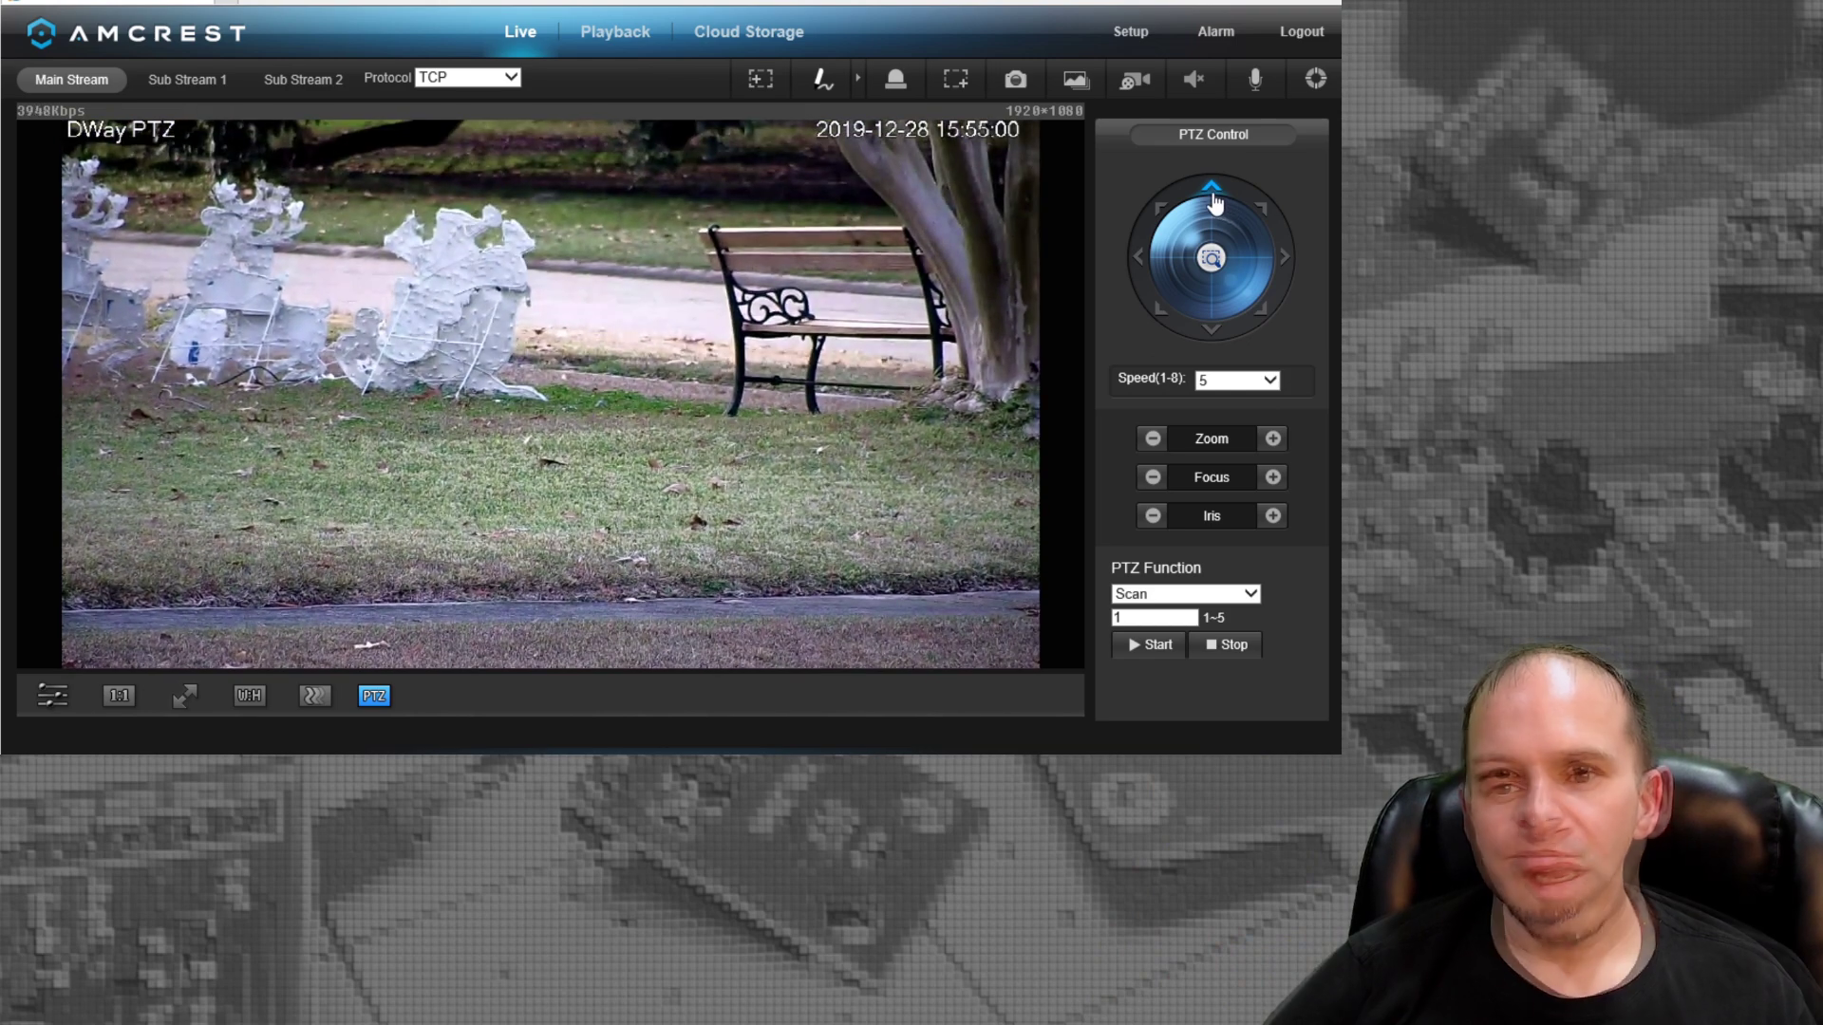
pyautogui.click(1138, 259)
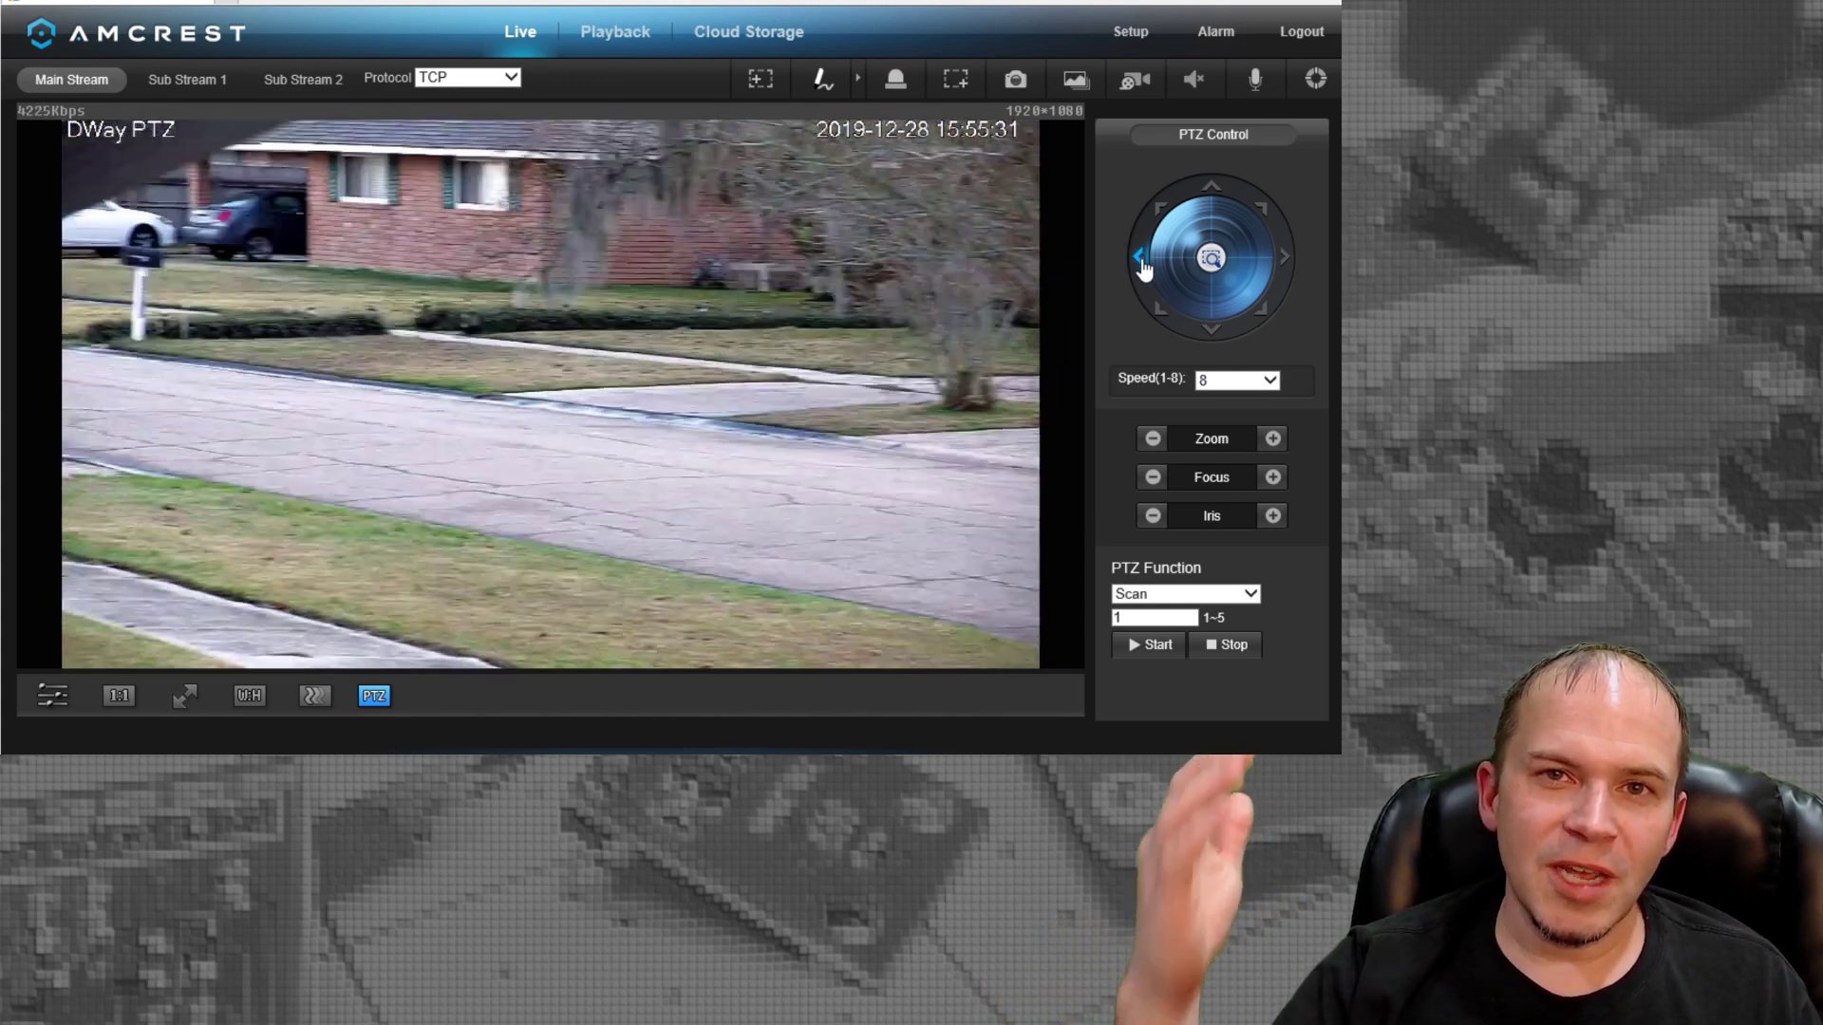
pyautogui.click(1152, 440)
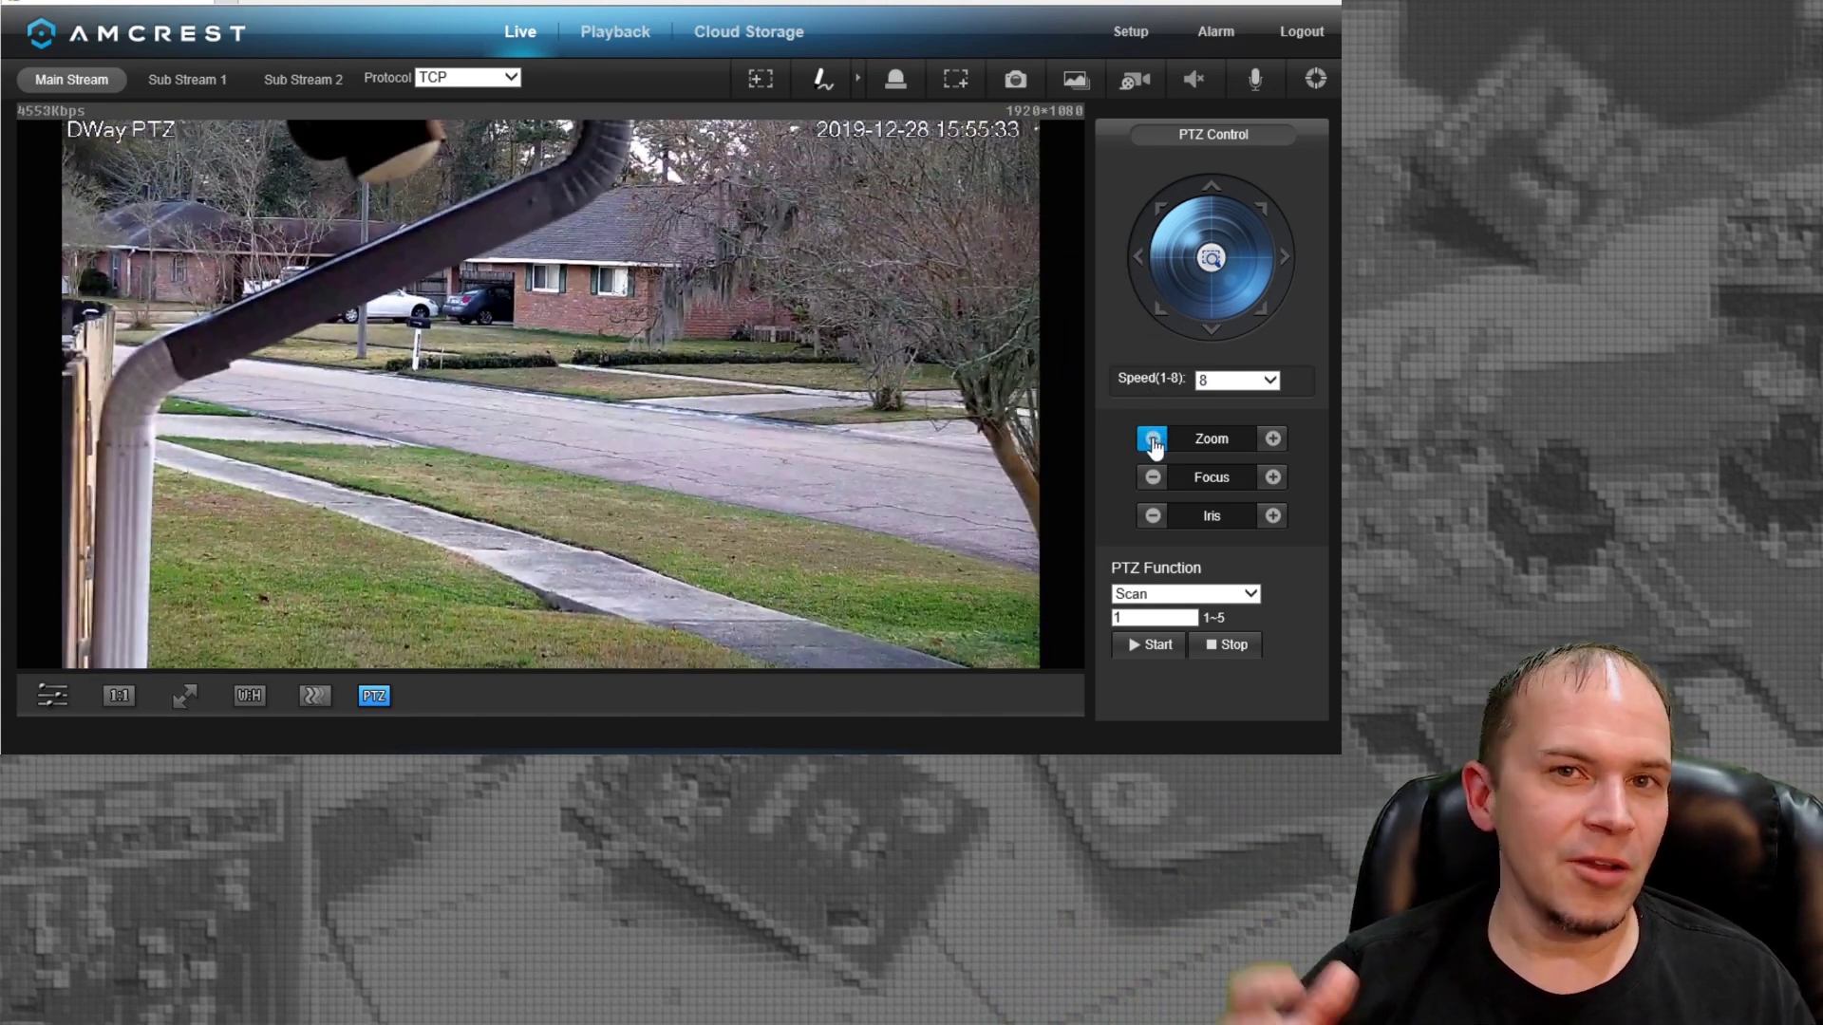